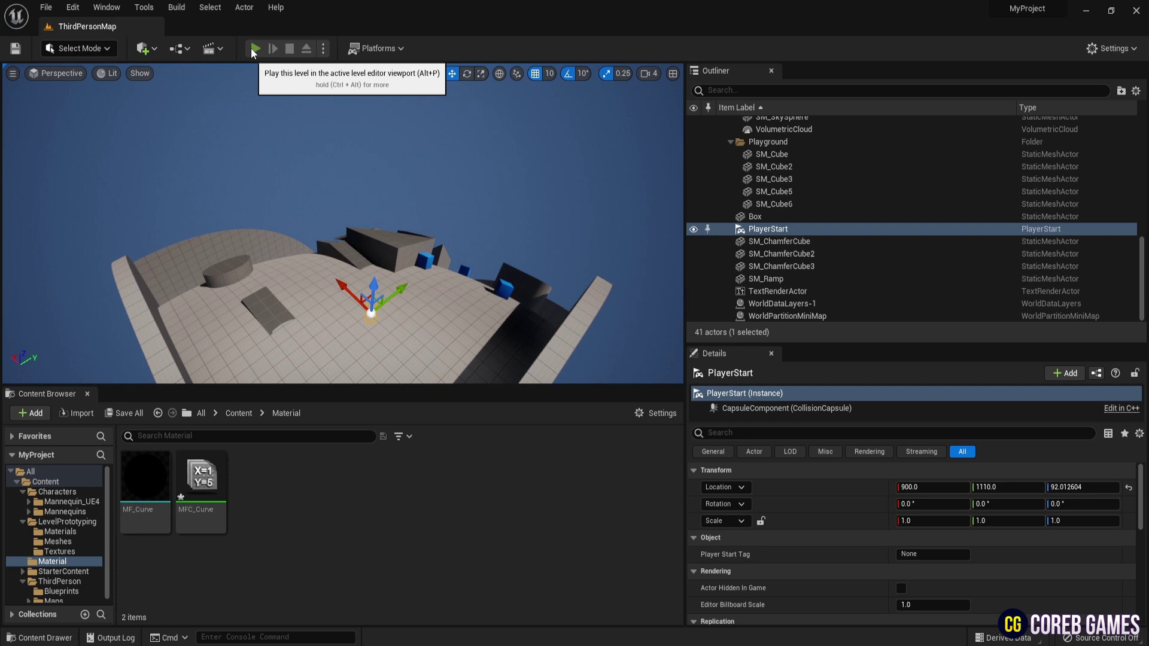
Play the level and run the character forward to examine the curved world effect
left_click(256, 48)
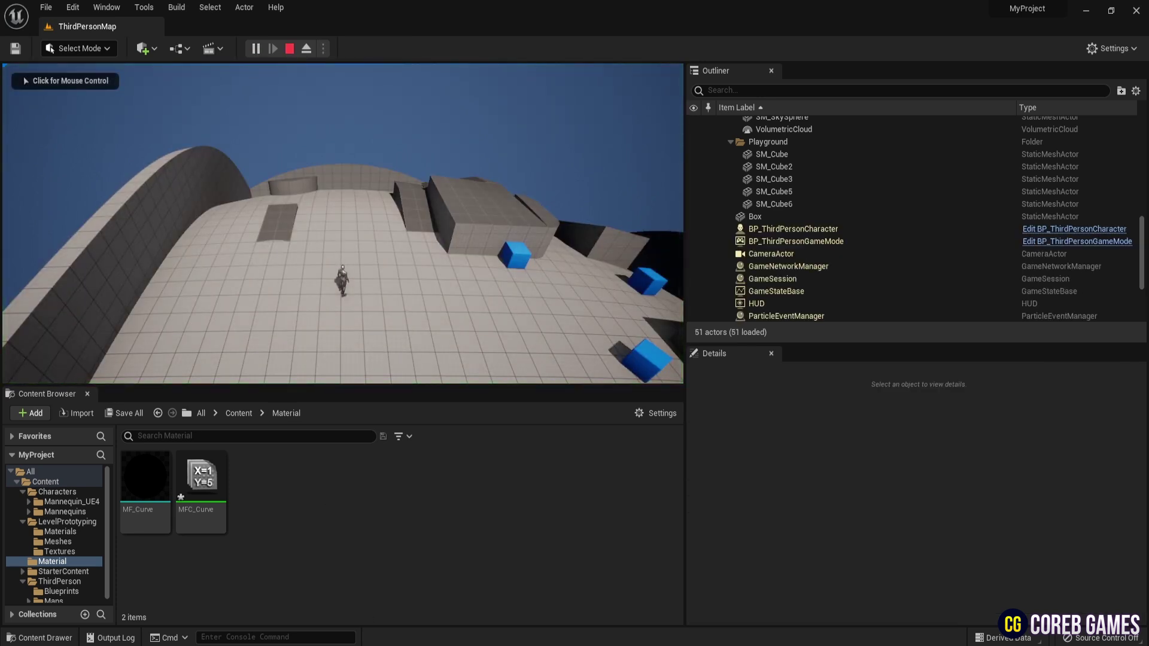
left_click(450, 334)
key("w")
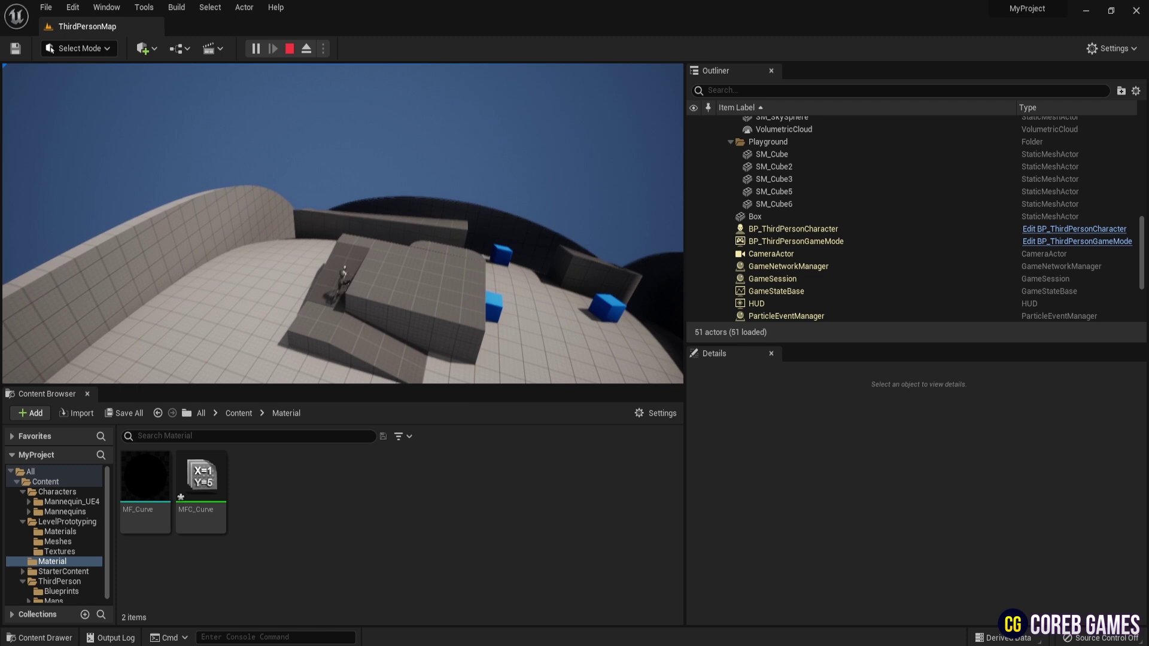
key("w")
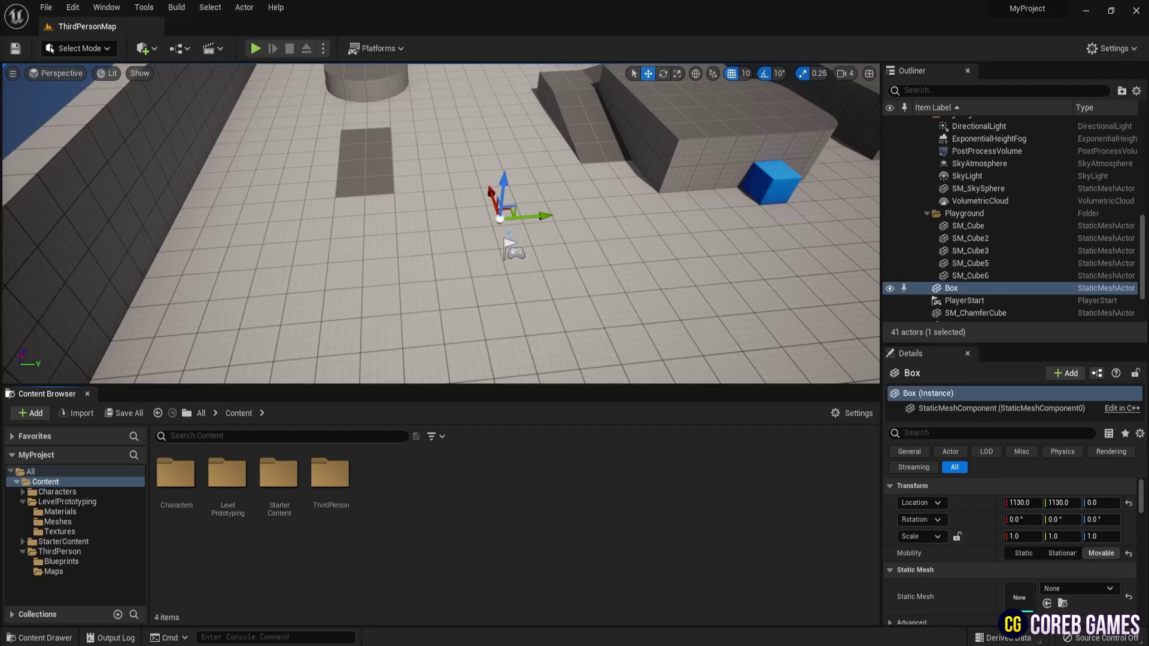
Create a new folder named Material in the Content folder
left_click(415, 299)
right_click_drag(415, 300, 328, 257)
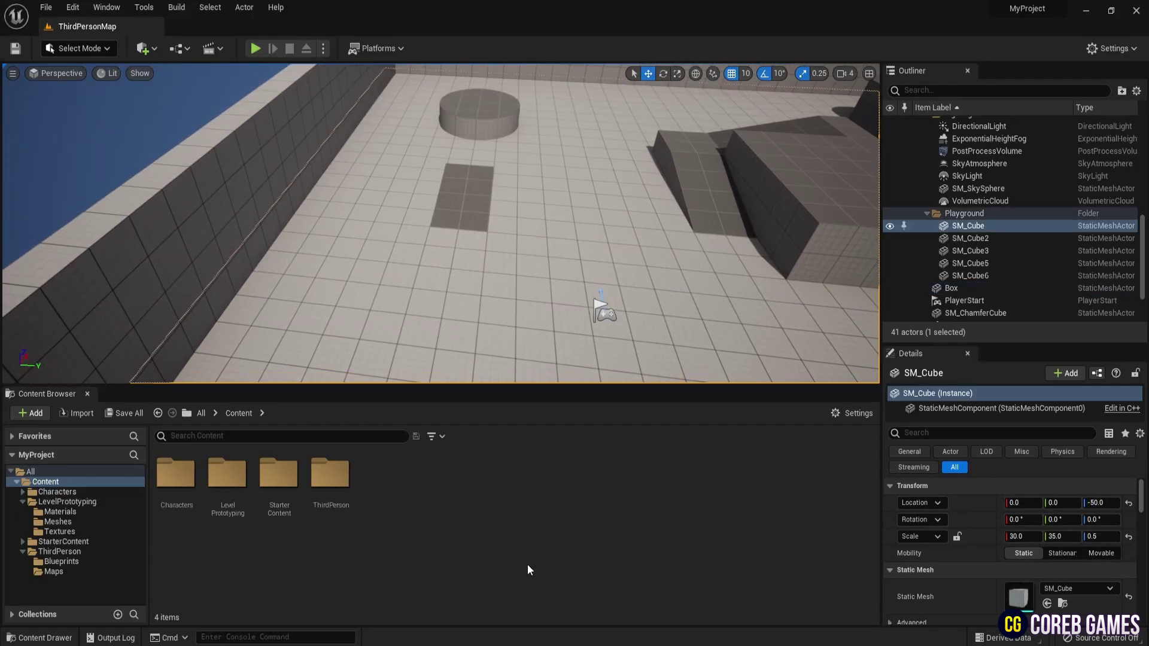
right_click(428, 505)
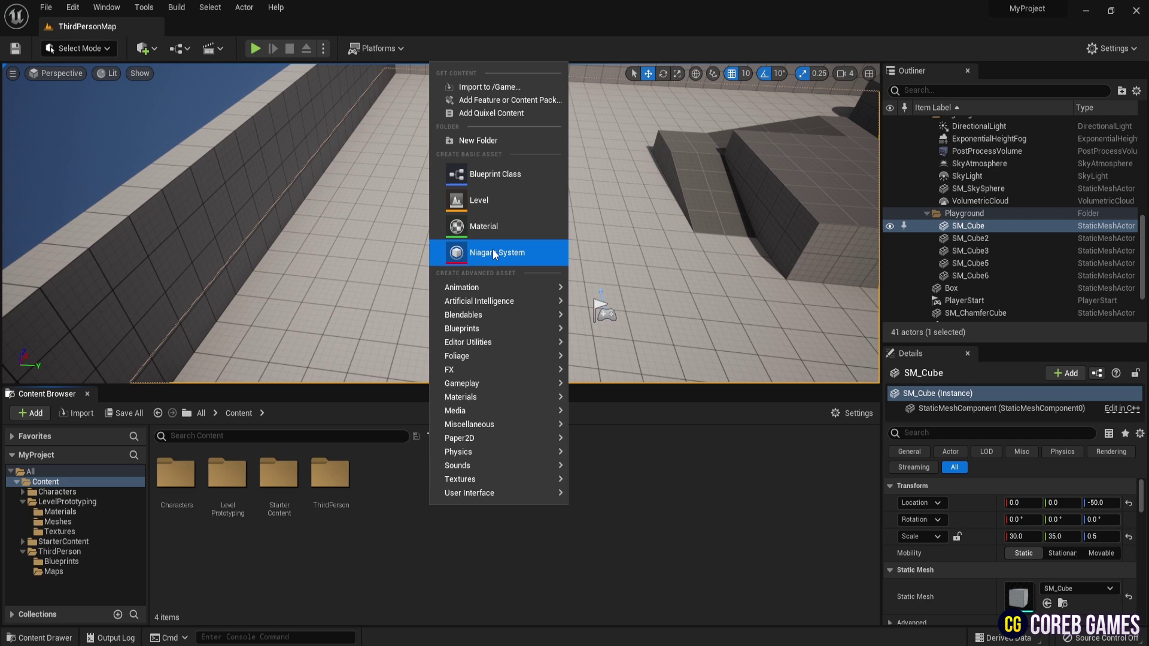
left_click(484, 140)
key("Return")
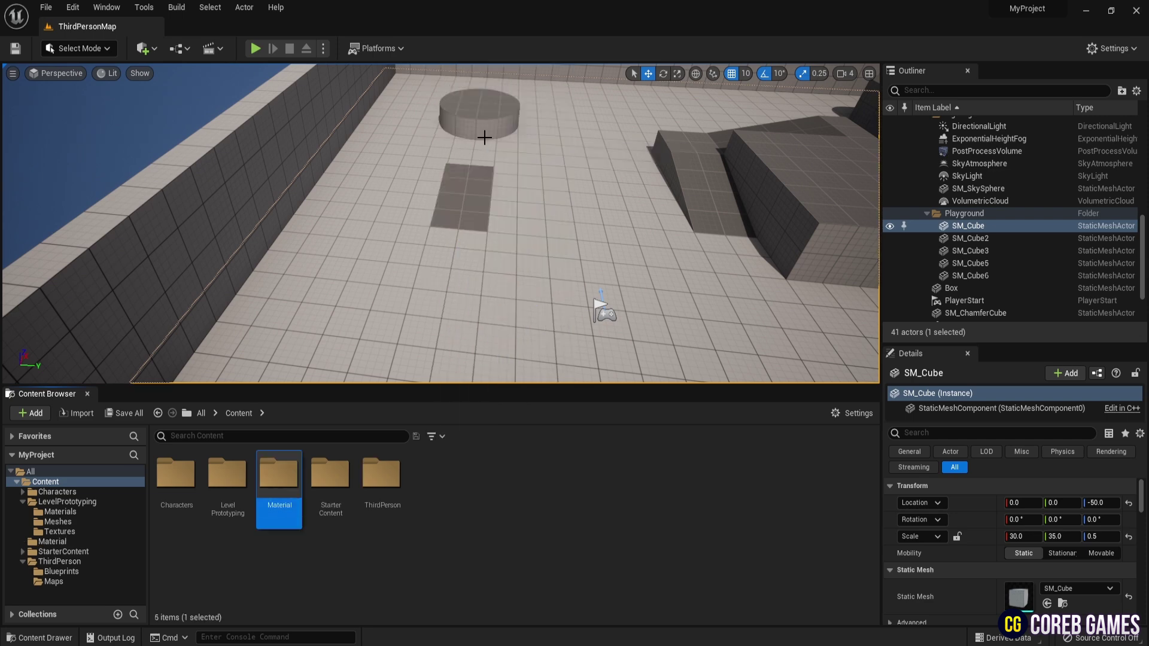
Inside the Material folder, create a Material Parameter Collection named MFC_Curve
double_click(274, 479)
right_click(274, 486)
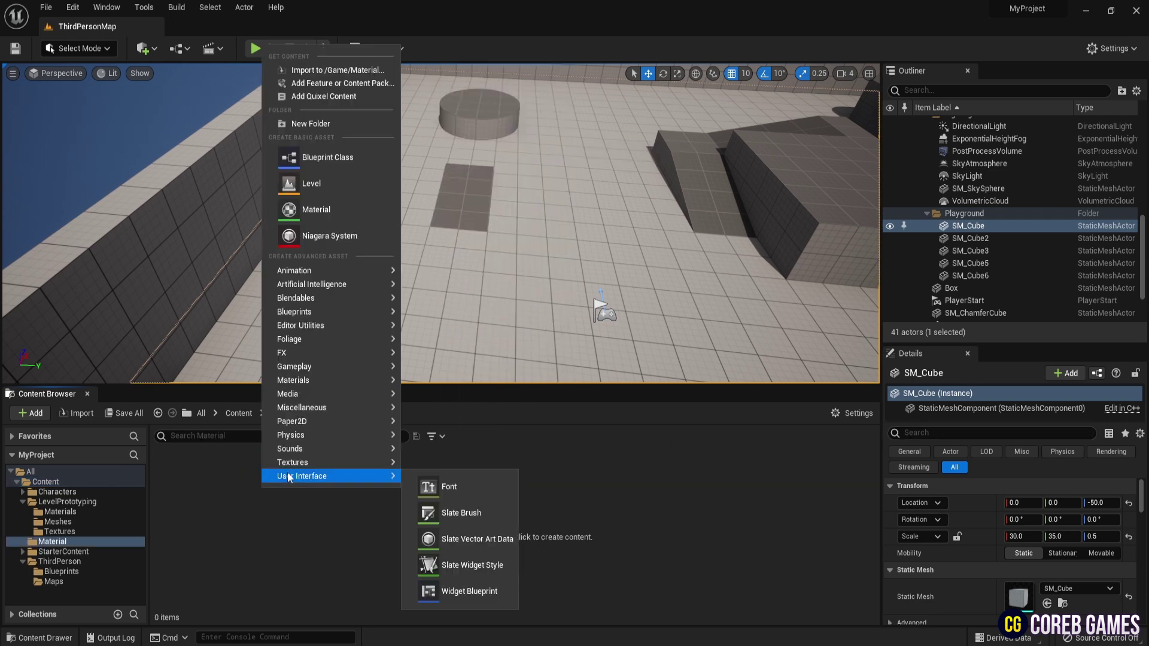
mouse_move(320, 381)
left_click(488, 530)
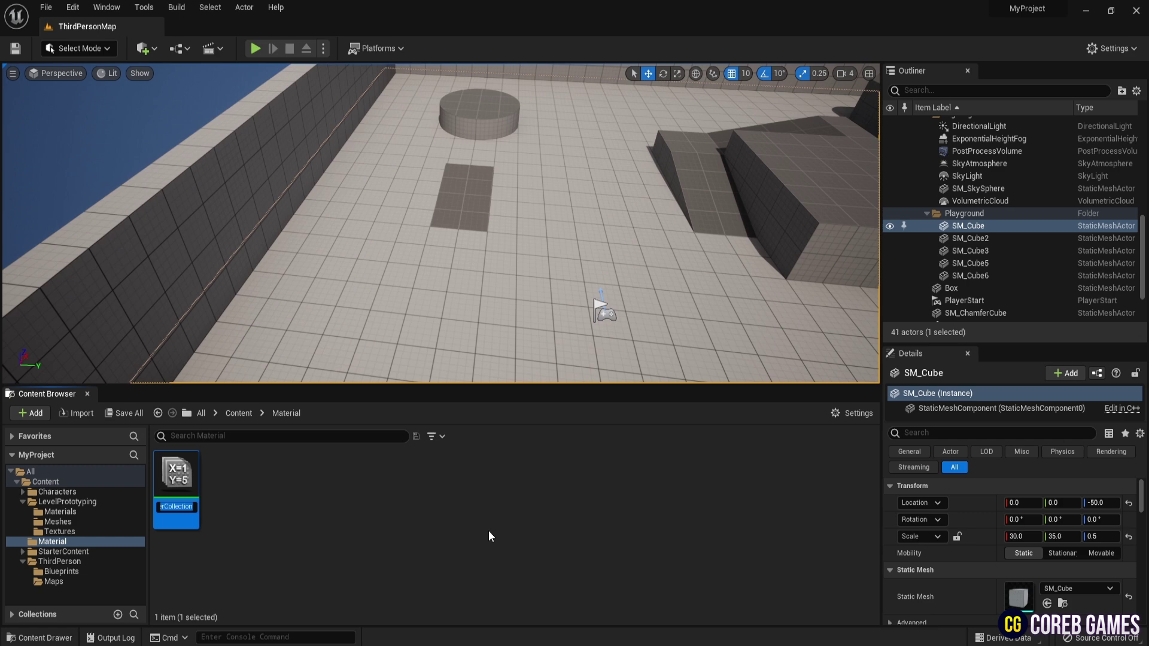
type("MFC_Curve")
key("Return")
Create a Material Function named MF_Curve in the Material folder
right_click(488, 530)
mouse_move(519, 422)
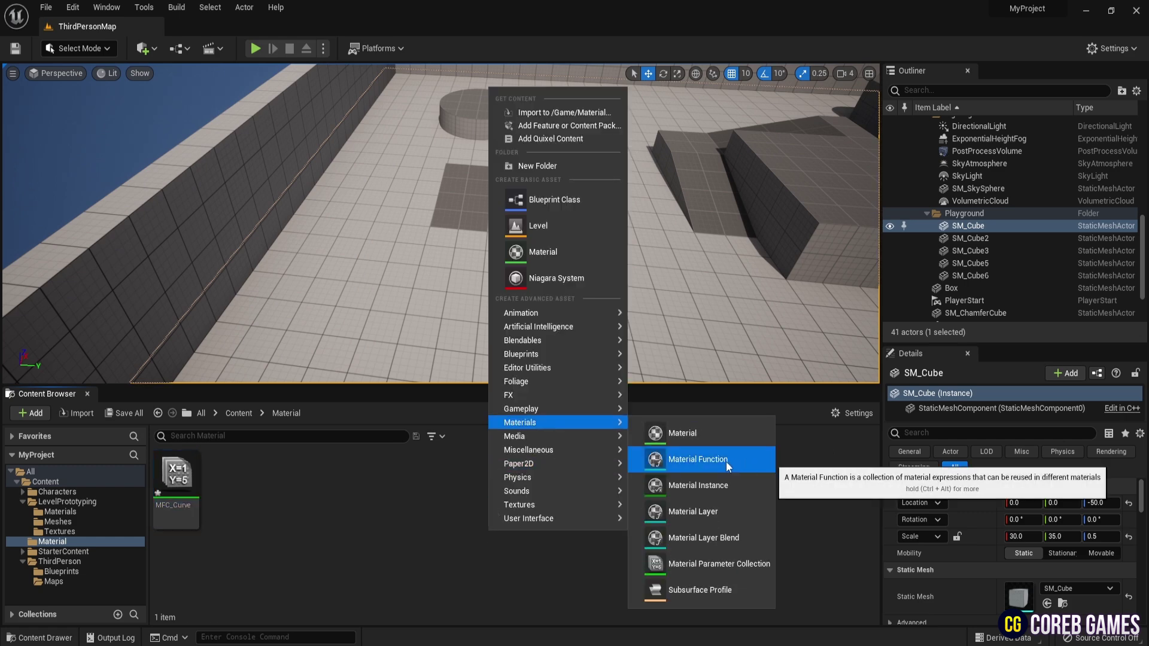
left_click(726, 462)
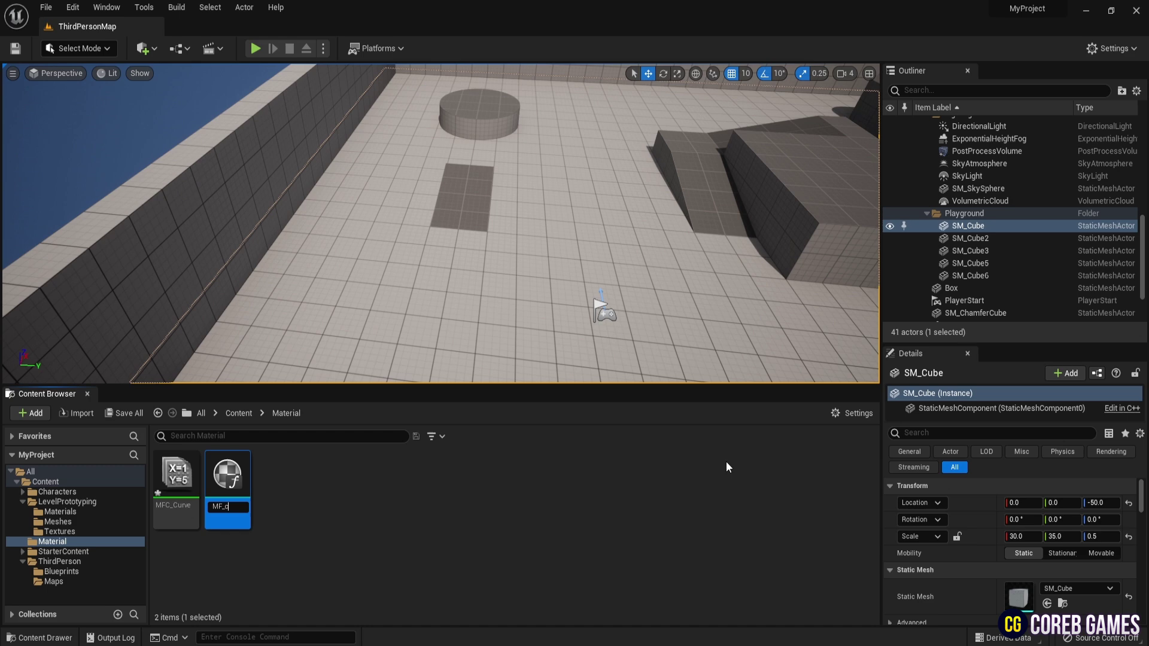
type("MF_Curve")
key("Return")
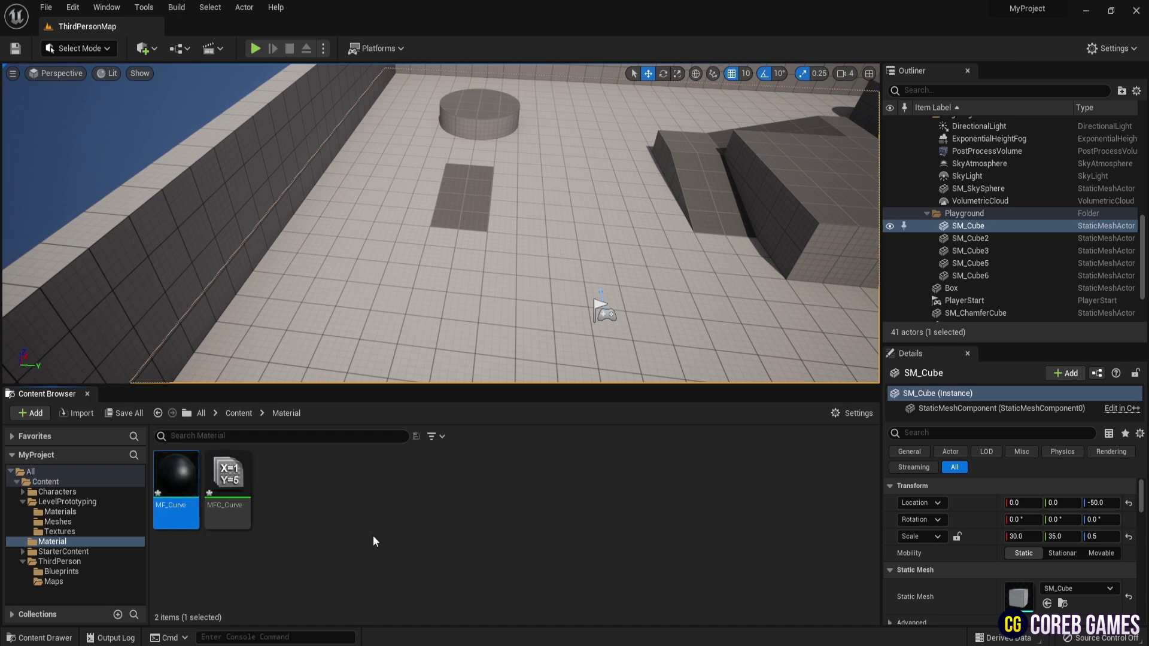
left_click(372, 536)
Open MFC_Curve and add one vector parameter and three scalar parameters
double_click(228, 475)
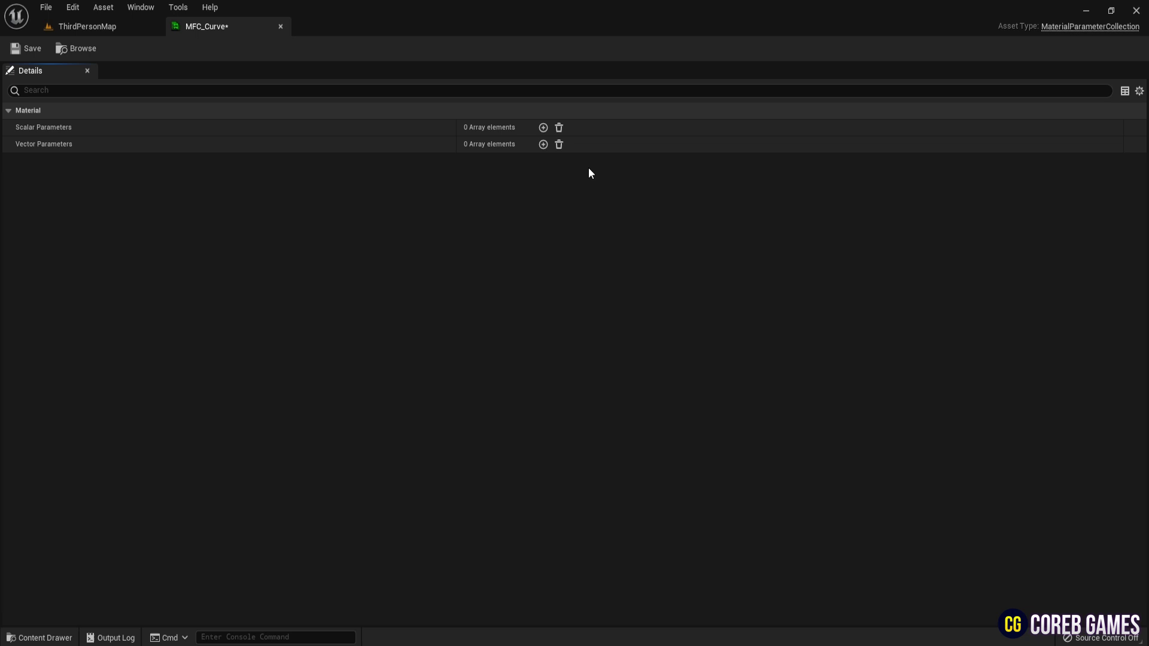
left_click(543, 144)
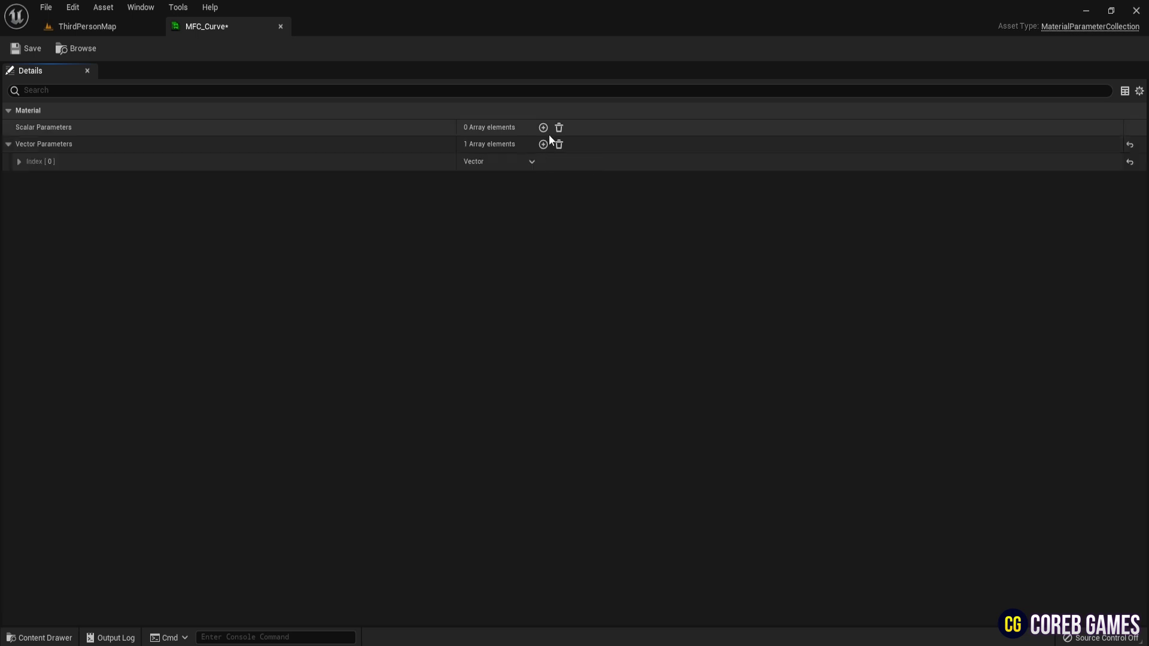
left_click(543, 127)
left_click(542, 127)
left_click(543, 127)
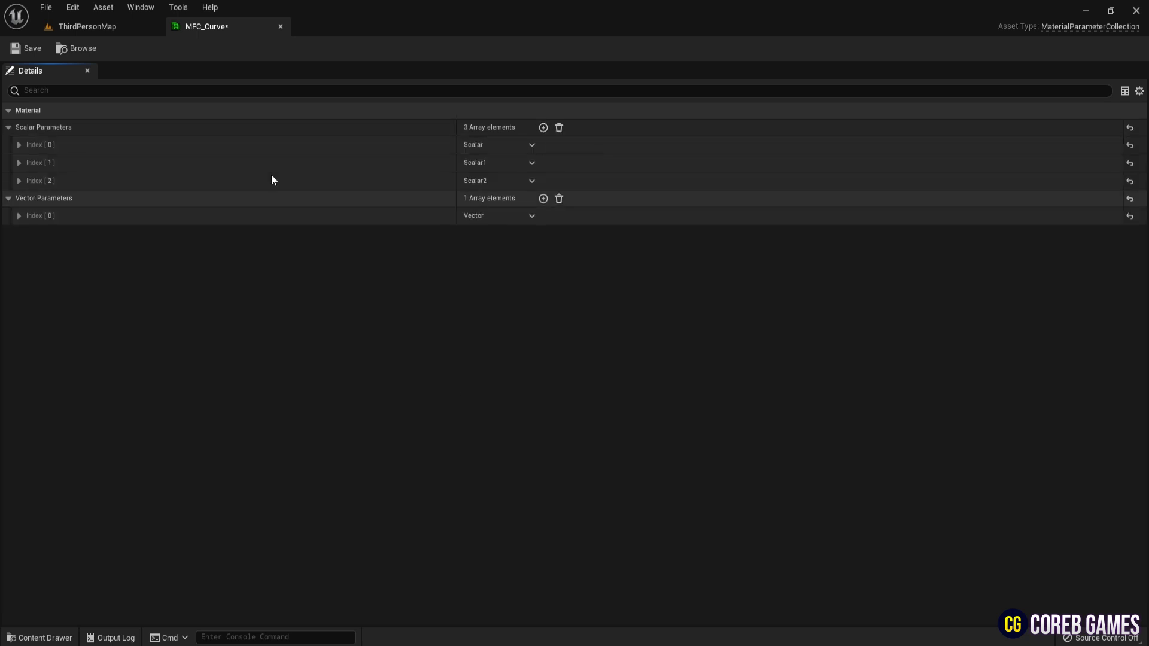
Expand all the parameter entries and name the three scalar parameters FlatDistance, BaseDistance and Power, in that order
left_click(18, 144)
left_click(19, 195)
left_click(19, 248)
left_click(20, 316)
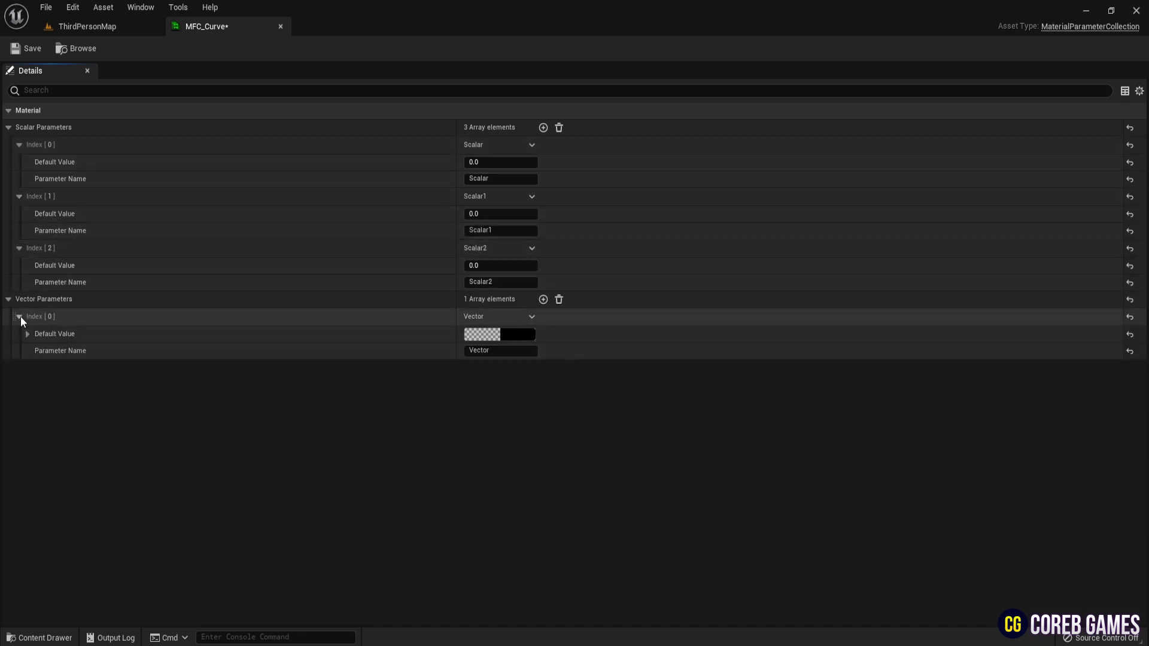
left_click(513, 180)
key("ctrl+a")
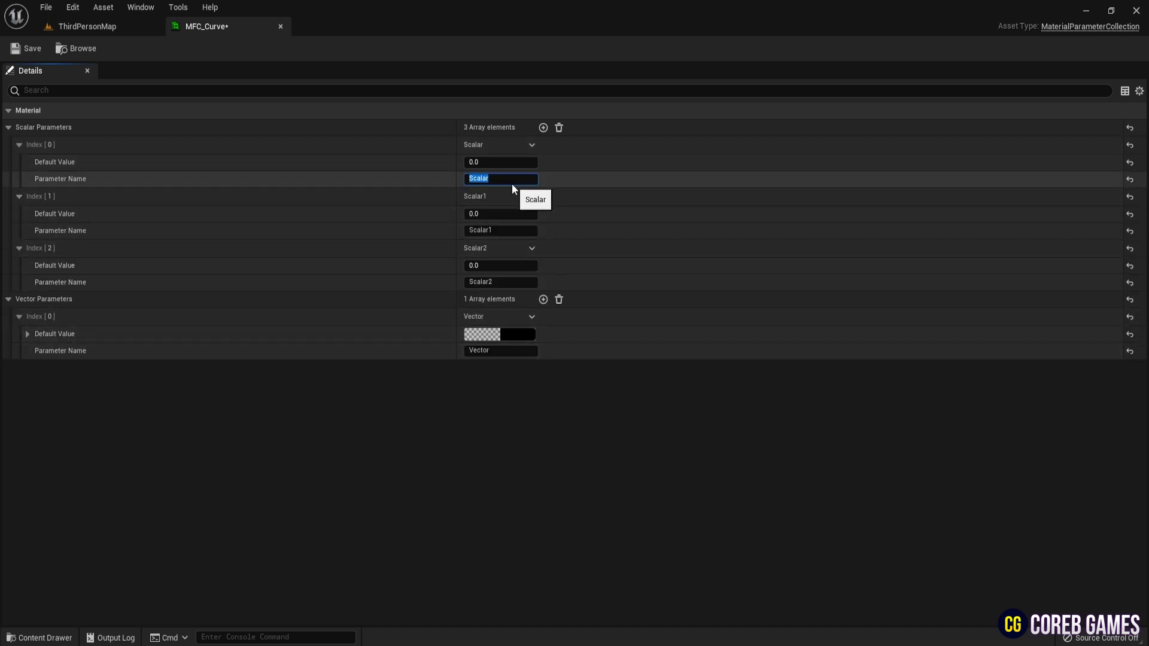
type("FlatDistance")
key("Return")
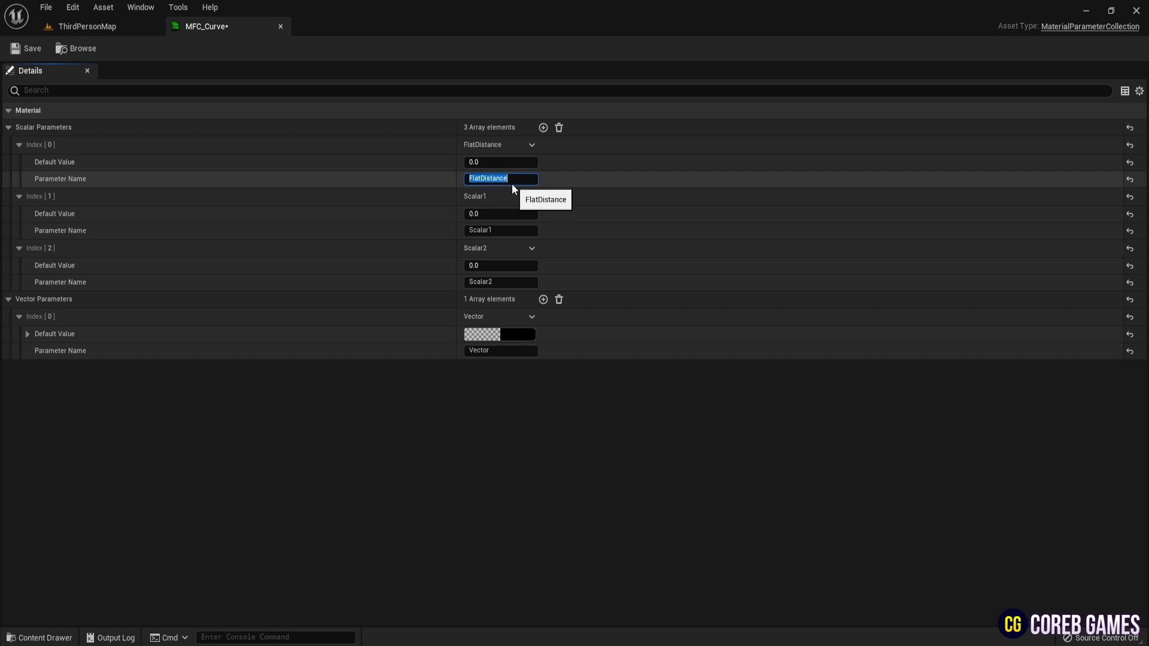
left_click(518, 232)
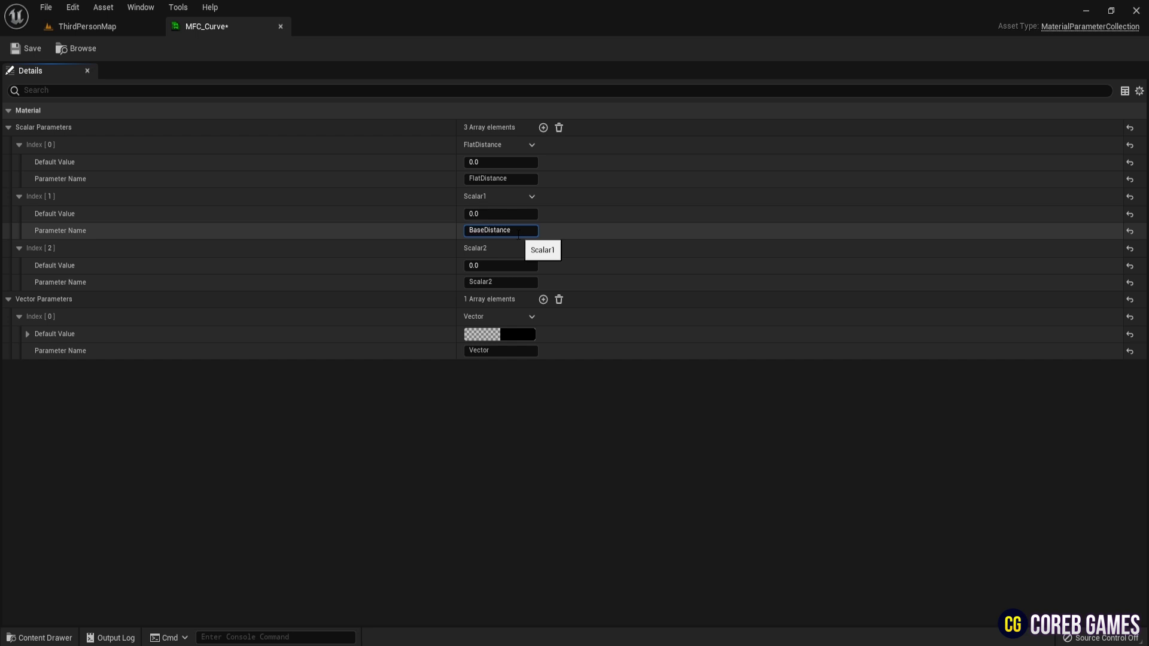
key("Return")
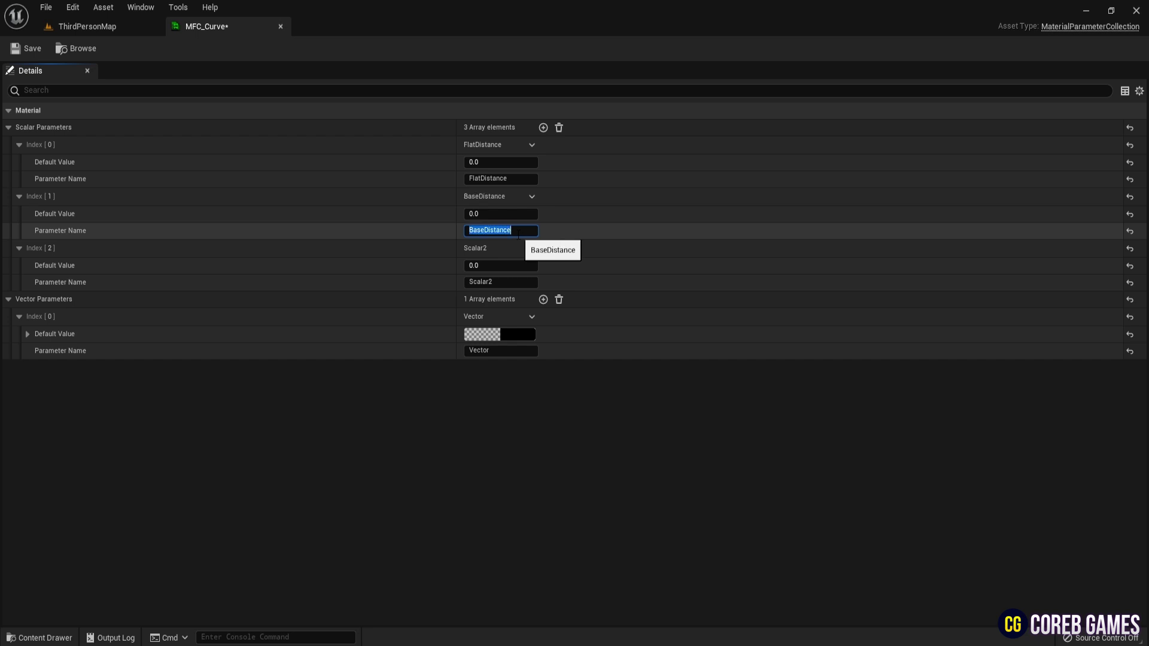
left_click(507, 283)
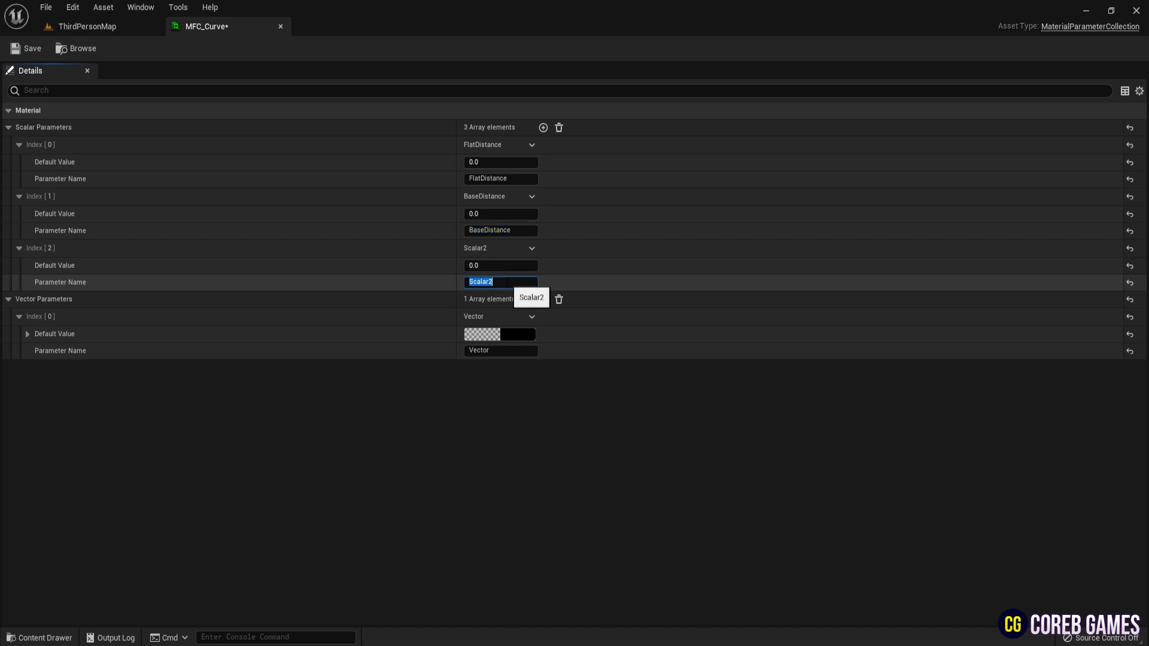
Name the vector parameter Direction, set its default B value to -1.0, and save the collection
left_click(501, 351)
type("Direc")
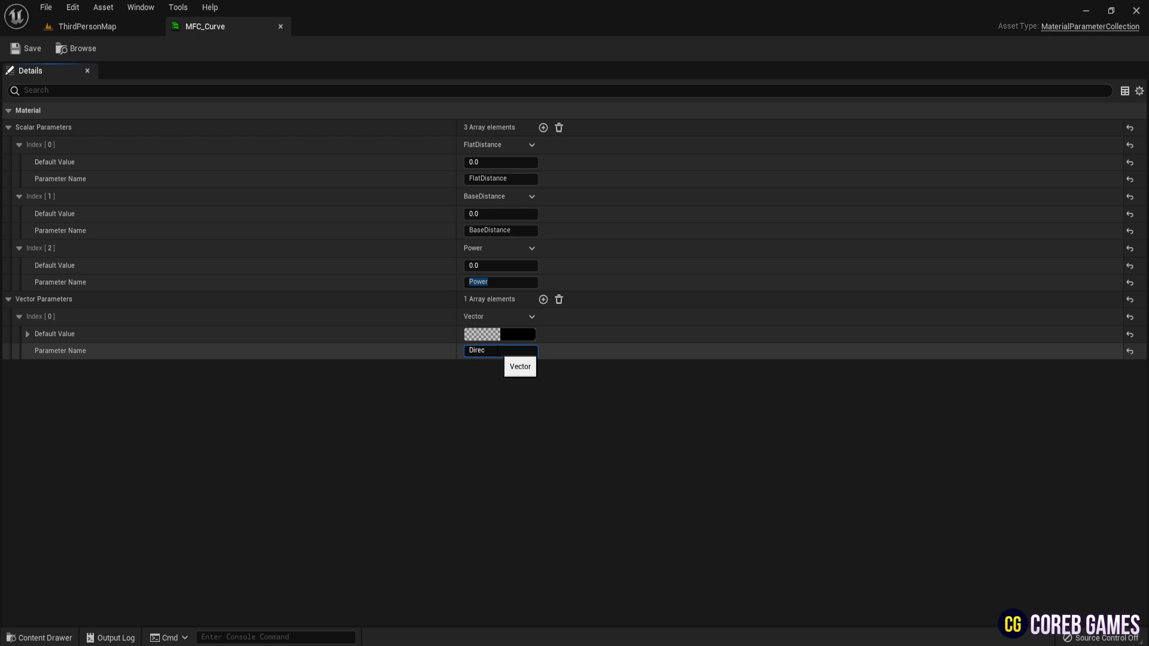
type("tion")
key("Return")
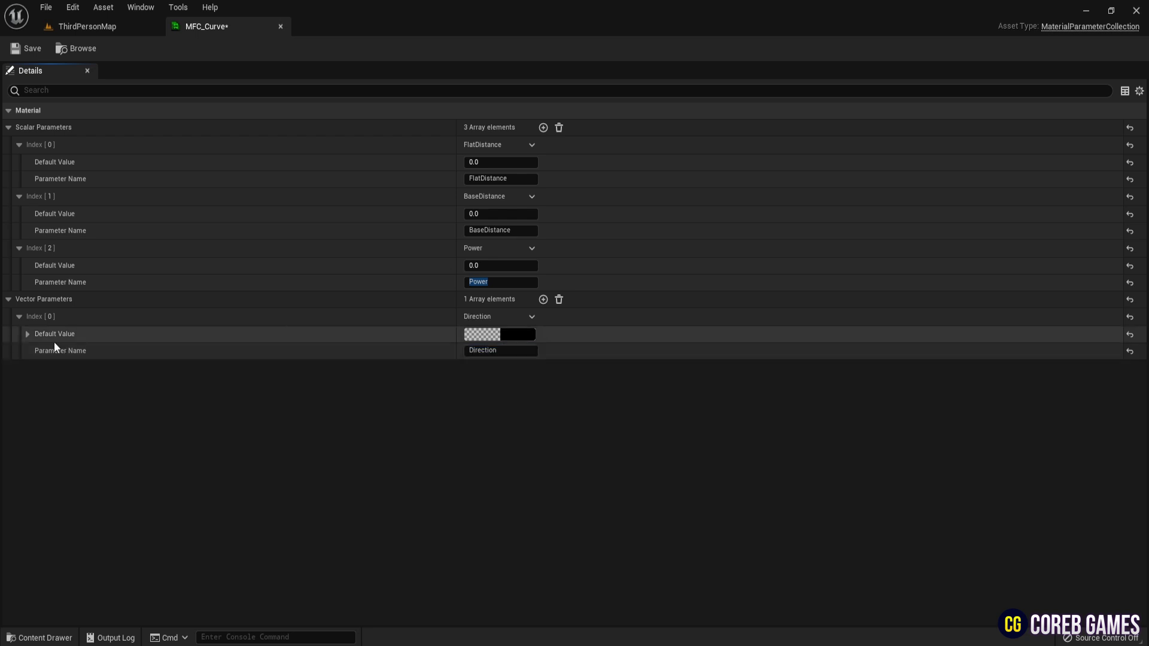
left_click(28, 334)
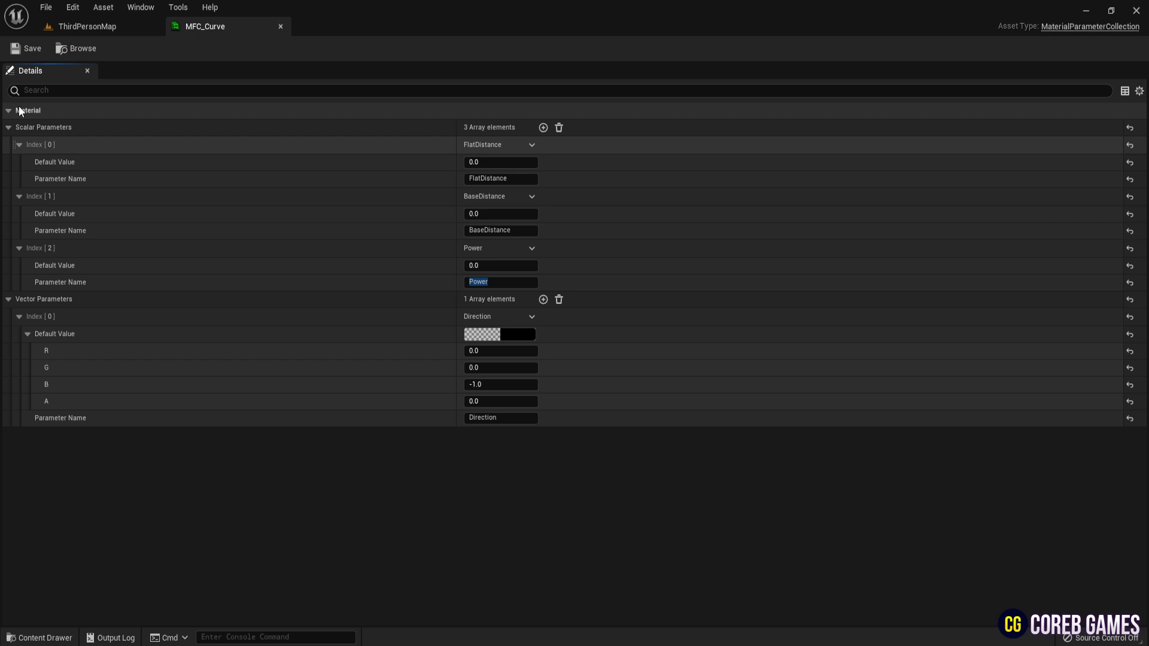
left_click(27, 53)
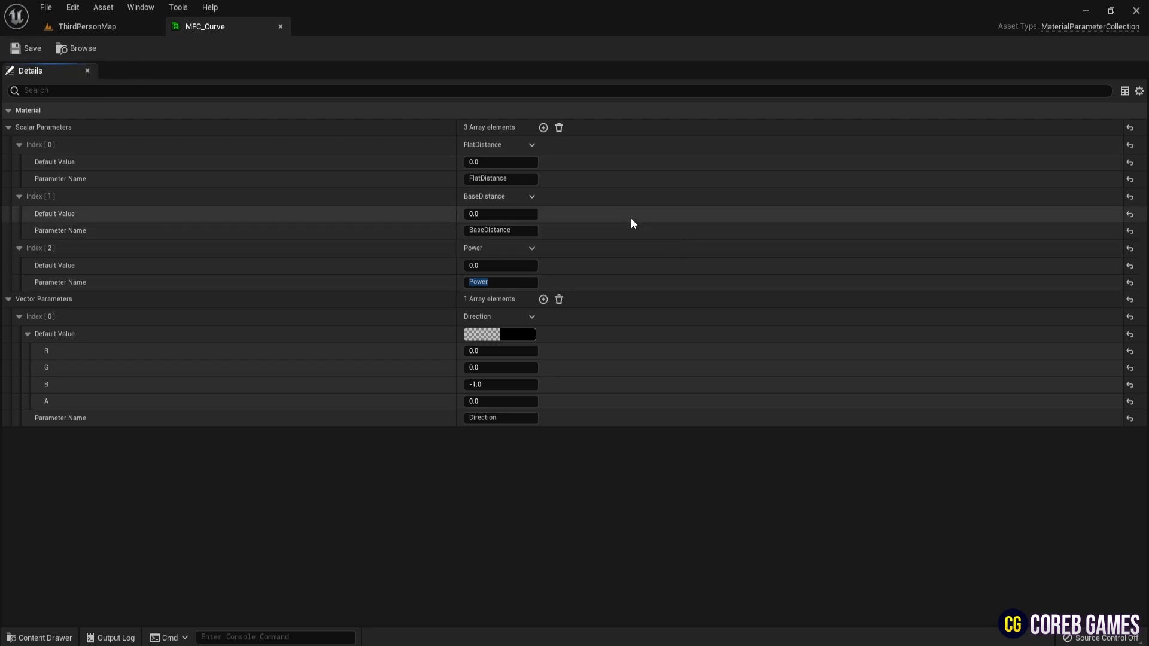
Set the default values of FlatDistance to 100, BaseDistance to 1000 and Power to 5, then save the collection
left_click(507, 163)
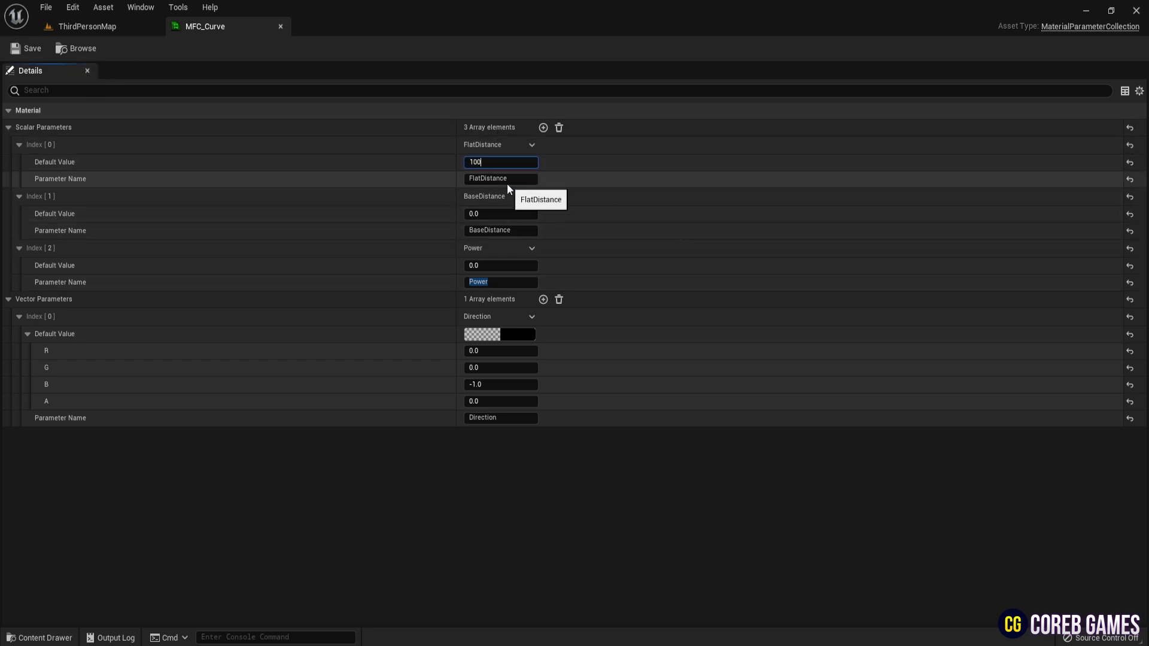
left_click(489, 215)
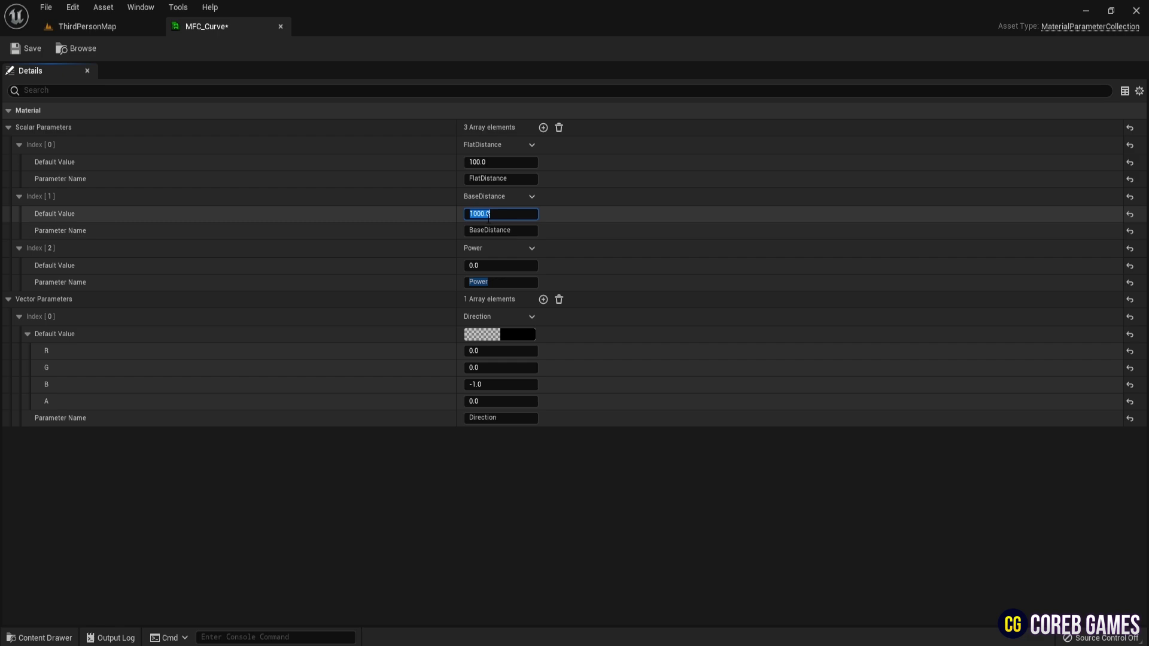
left_click(505, 262)
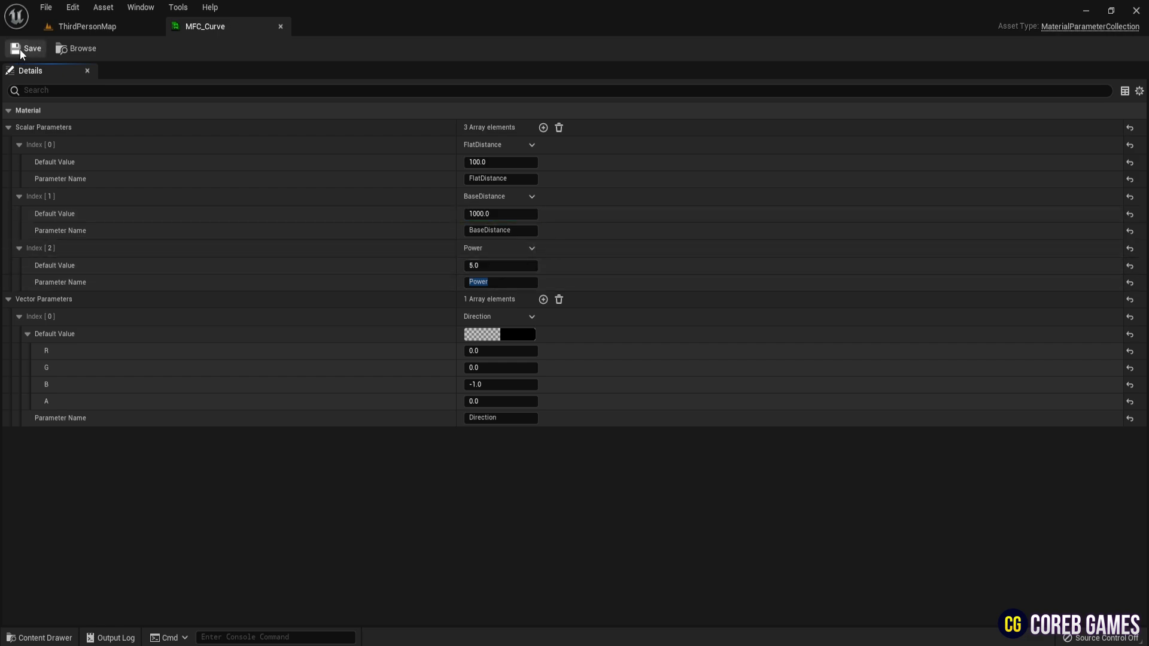
Open the MF_Curve material function and switch its preview mesh to a plane
left_click(93, 27)
double_click(173, 484)
right_click_drag(281, 255, 606, 246)
left_click(581, 247)
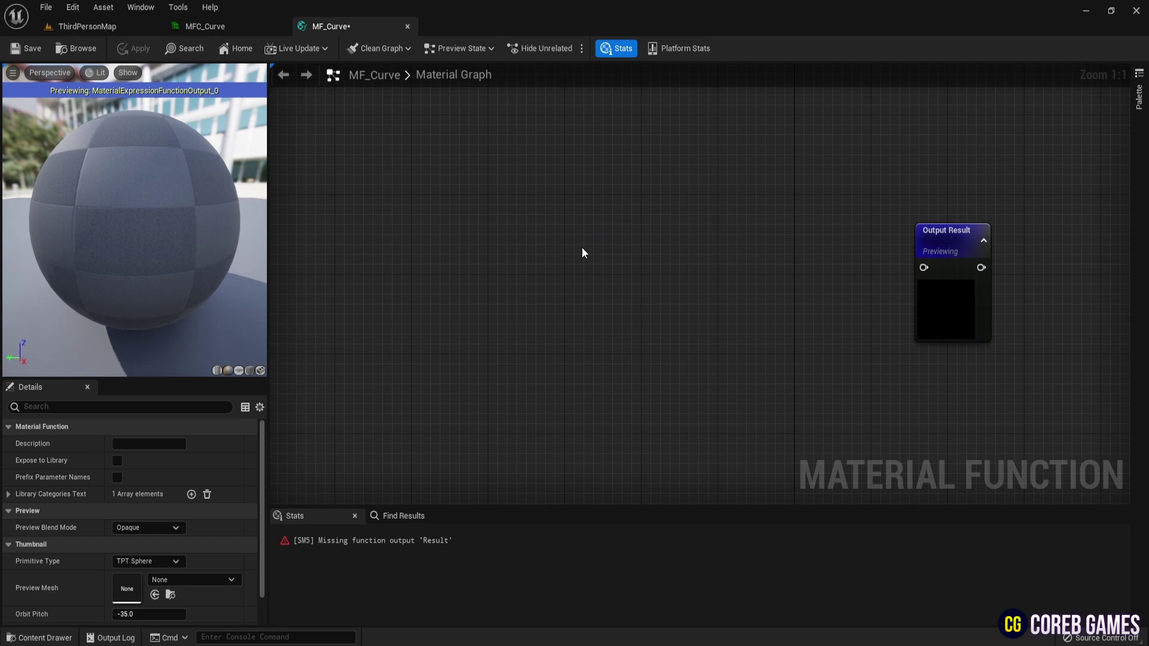
left_click(238, 371)
left_click_drag(128, 173, 96, 171)
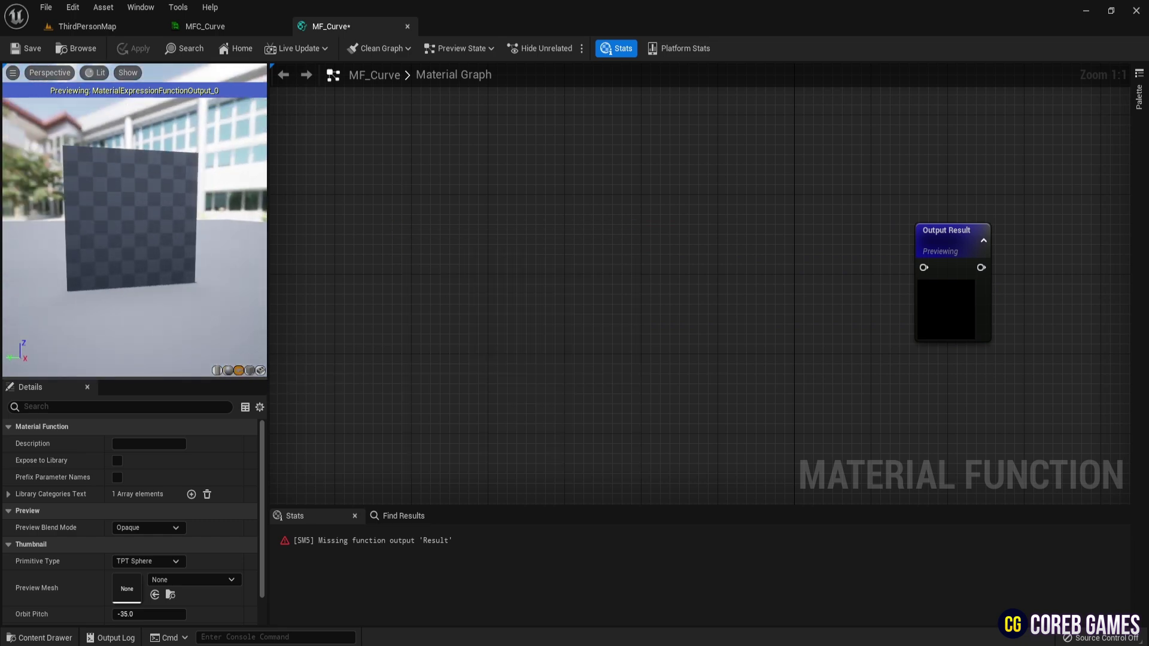
Add an Absolute World Position node and a Camera Position node below it, well before the Output Result node
right_click(523, 261)
right_click(463, 252)
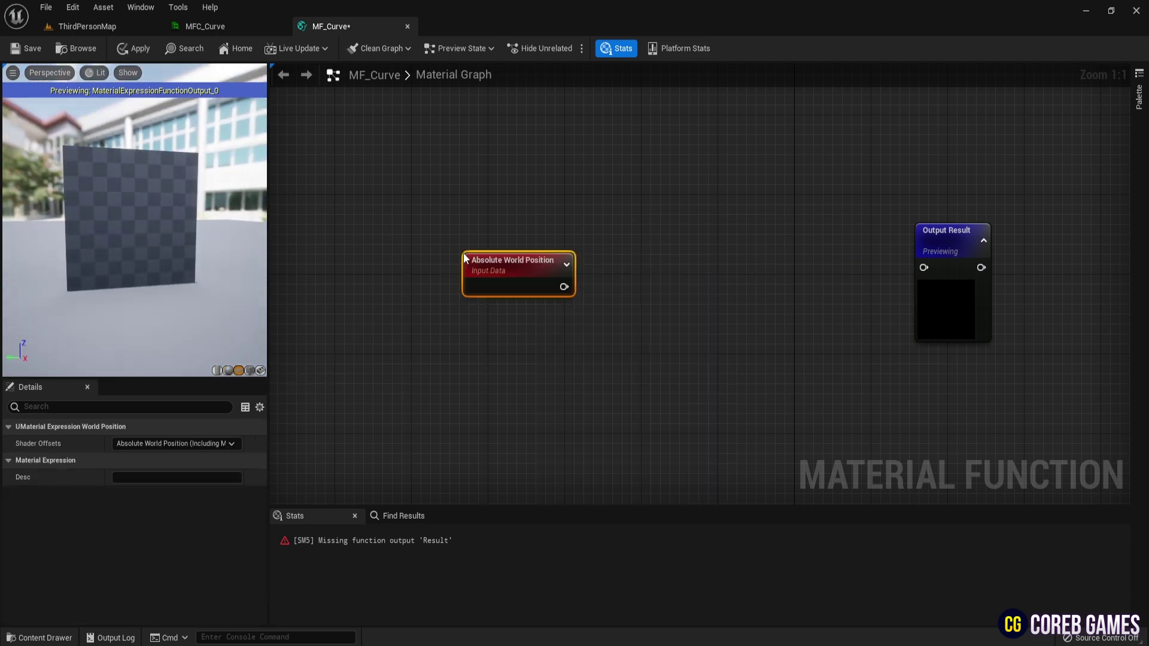
left_click_drag(463, 257, 357, 220)
right_click(384, 278)
type("camera")
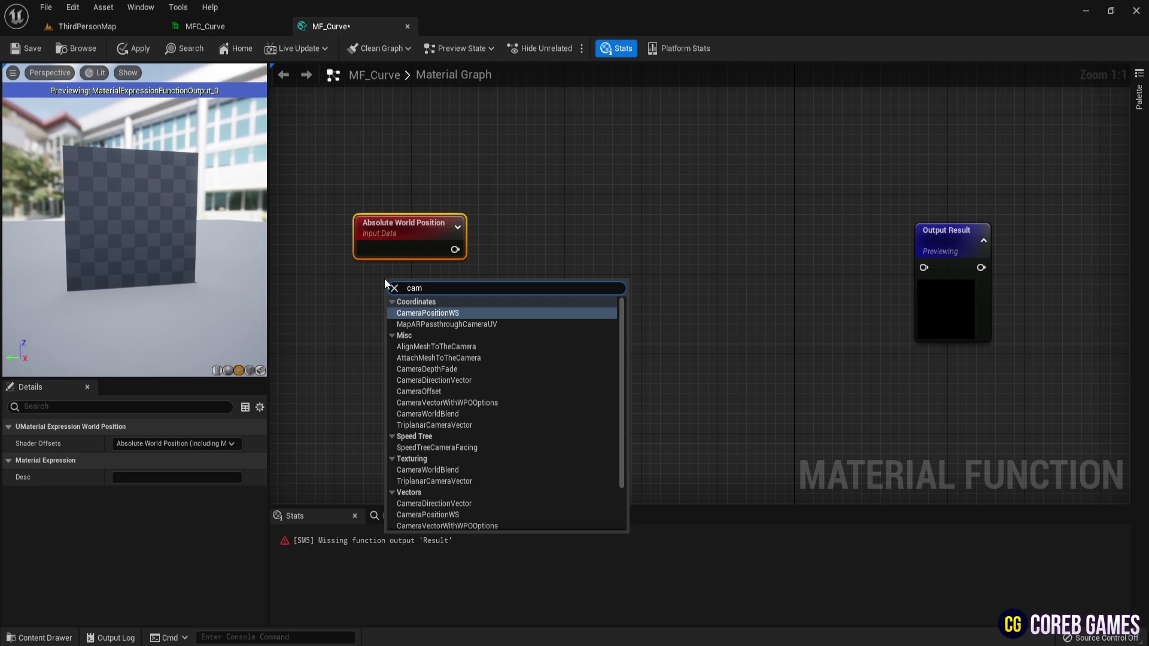
key("Return")
Add a Distance node with Absolute World Position connected to its A input and Camera Position to its B input
left_click_drag(454, 250, 551, 281)
type("d")
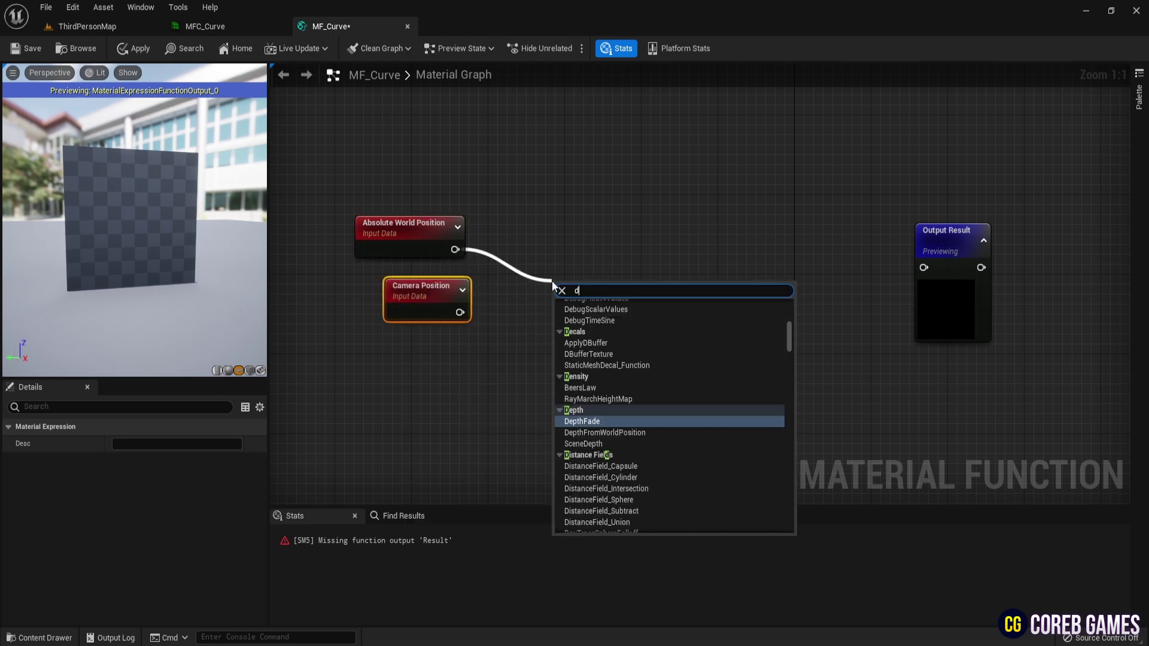
type("istance")
key("Up")
key("Up")
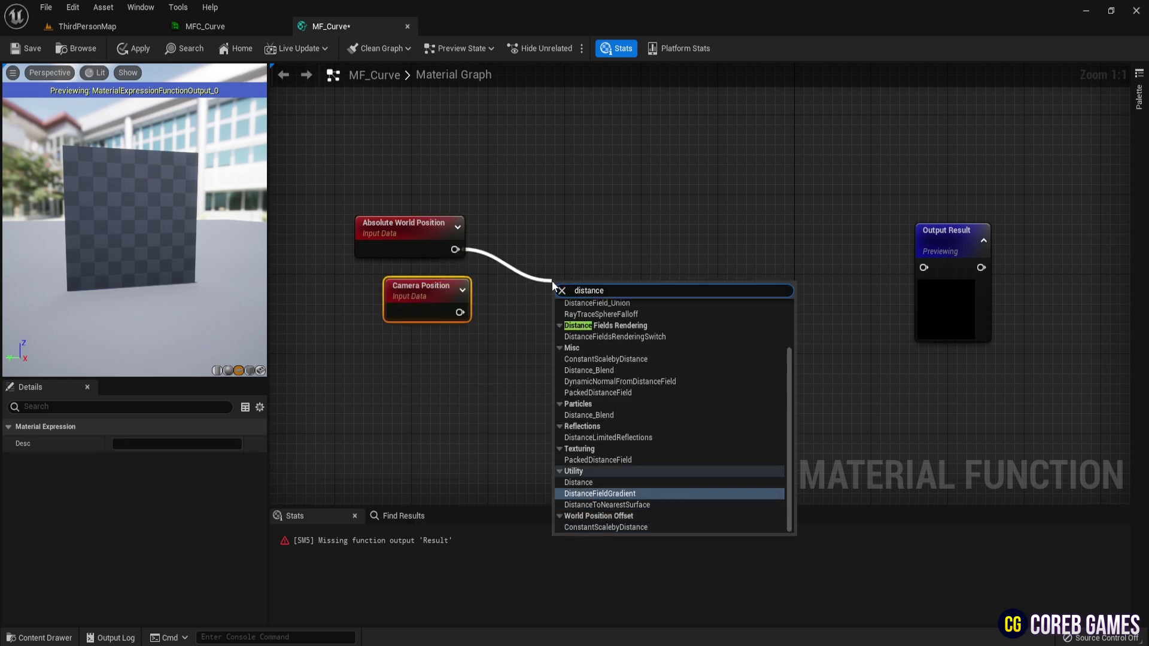
key("Return")
left_click_drag(459, 313, 515, 239)
mouse_move(459, 293)
left_mouse_down()
mouse_move(448, 282)
mouse_move(457, 281)
left_mouse_up()
Add a Subtract node with the Distance output connected to its A input
right_click_drag(596, 281, 497, 305)
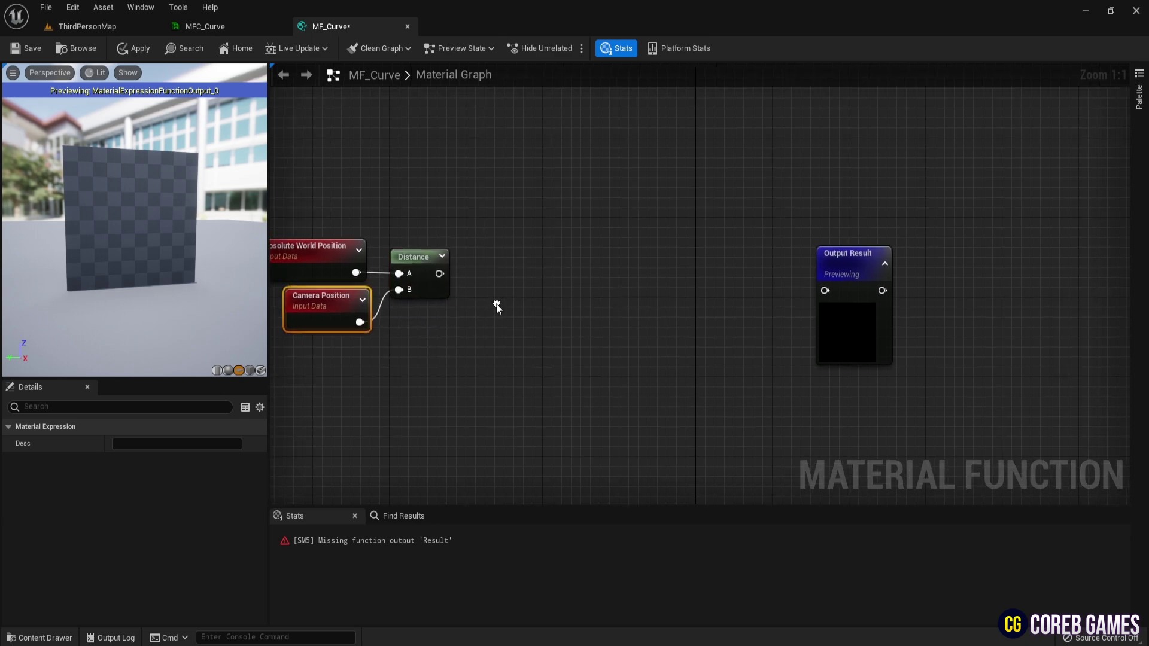
left_click(435, 349)
left_click_drag(439, 274, 484, 259)
type("-")
key("Return")
right_click_drag(482, 350, 561, 333)
left_click(505, 354)
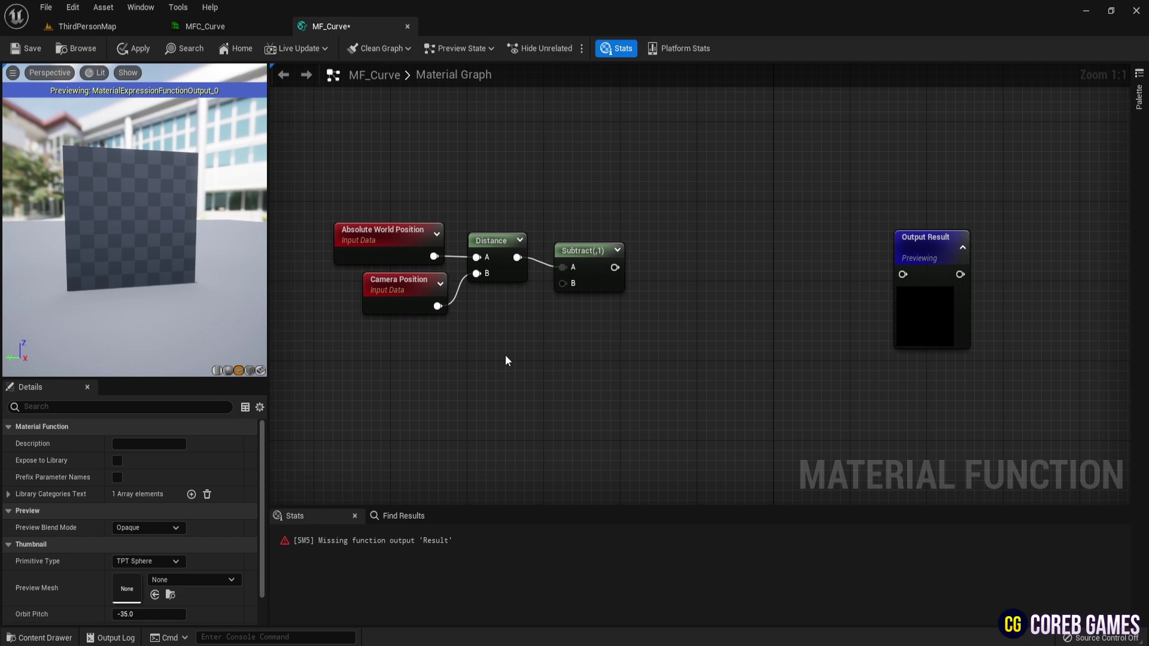
Add a CollectionParameter node below the Distance node and assign the MFC_Curve collection to it
right_click(504, 355)
type("colle")
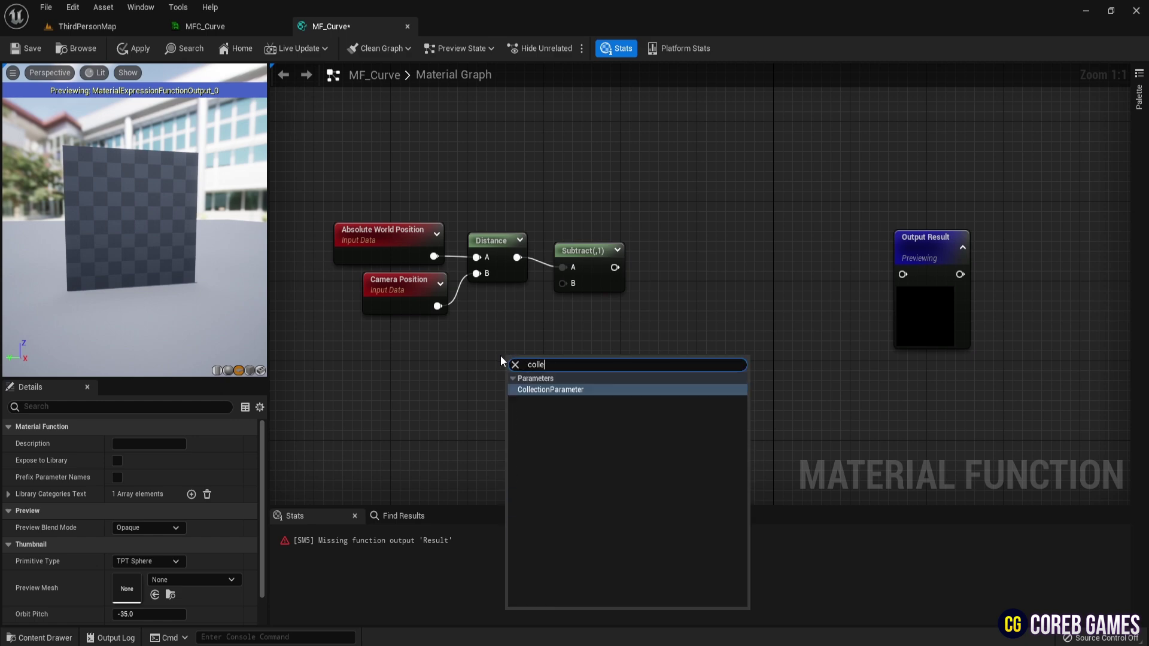
key("Return")
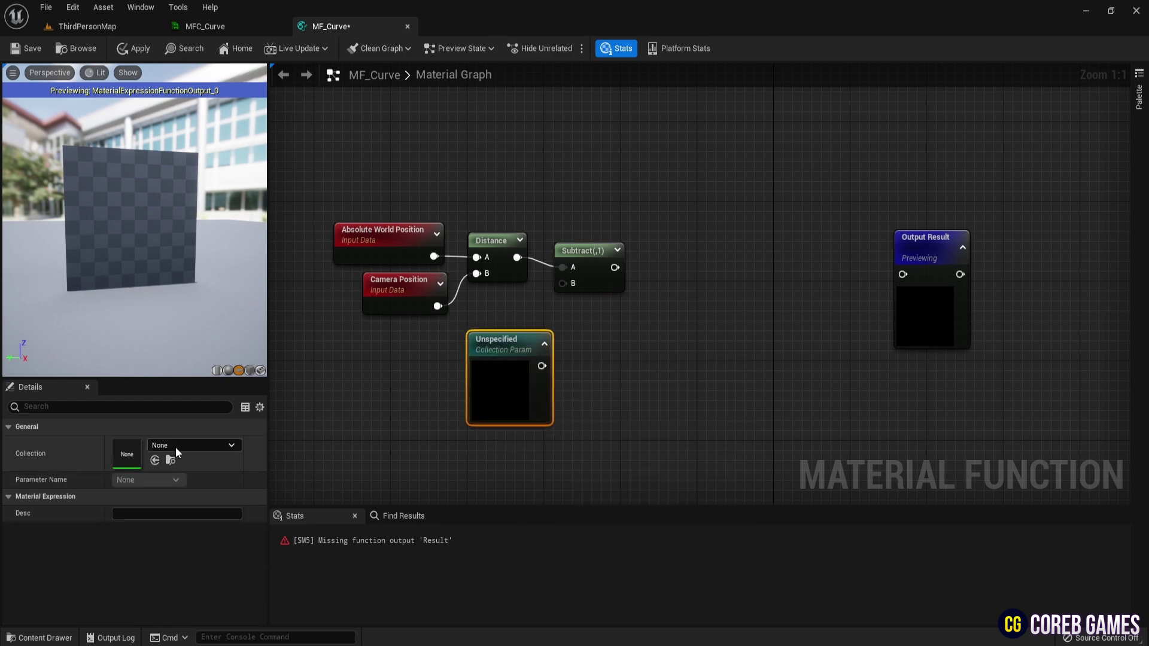
left_click(179, 445)
left_click(184, 281)
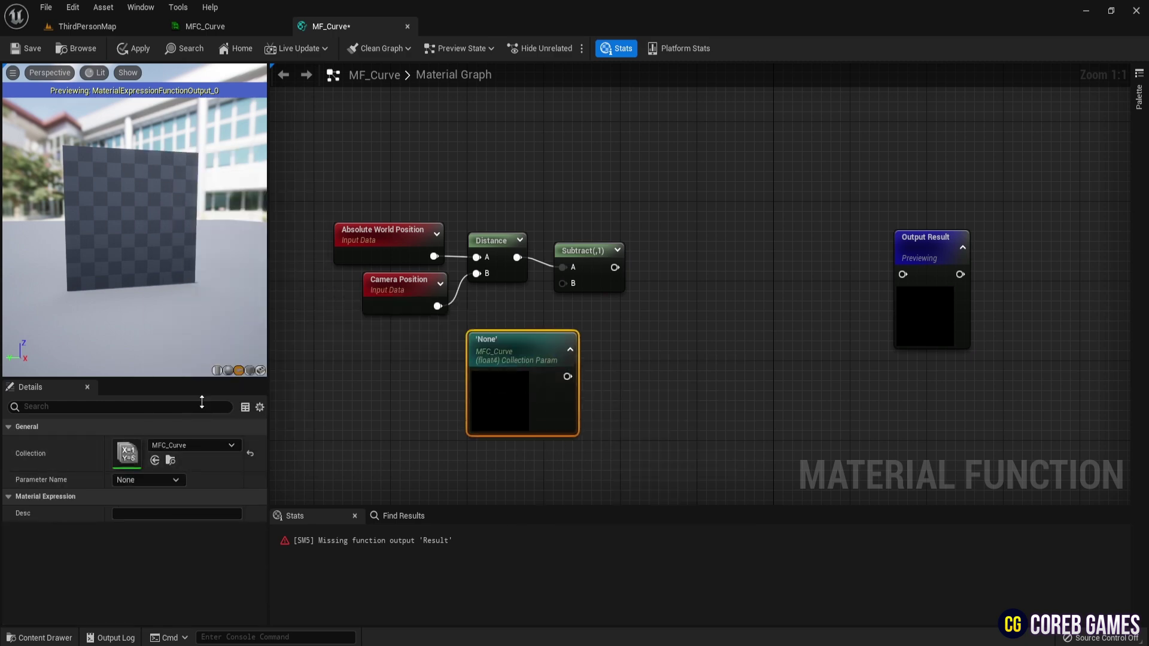
Set the collection node's parameter to FlatDistance, connect it to Subtract's B input, and place it below Camera Position
left_click(147, 479)
left_click(138, 516)
left_click_drag(565, 376, 569, 284)
left_click_drag(548, 351, 442, 340)
Add a Divide node after Subtract with the Subtract output connected to its A input
right_click_drag(590, 365, 548, 328)
left_click_drag(548, 220, 608, 197)
type("/")
key("Return")
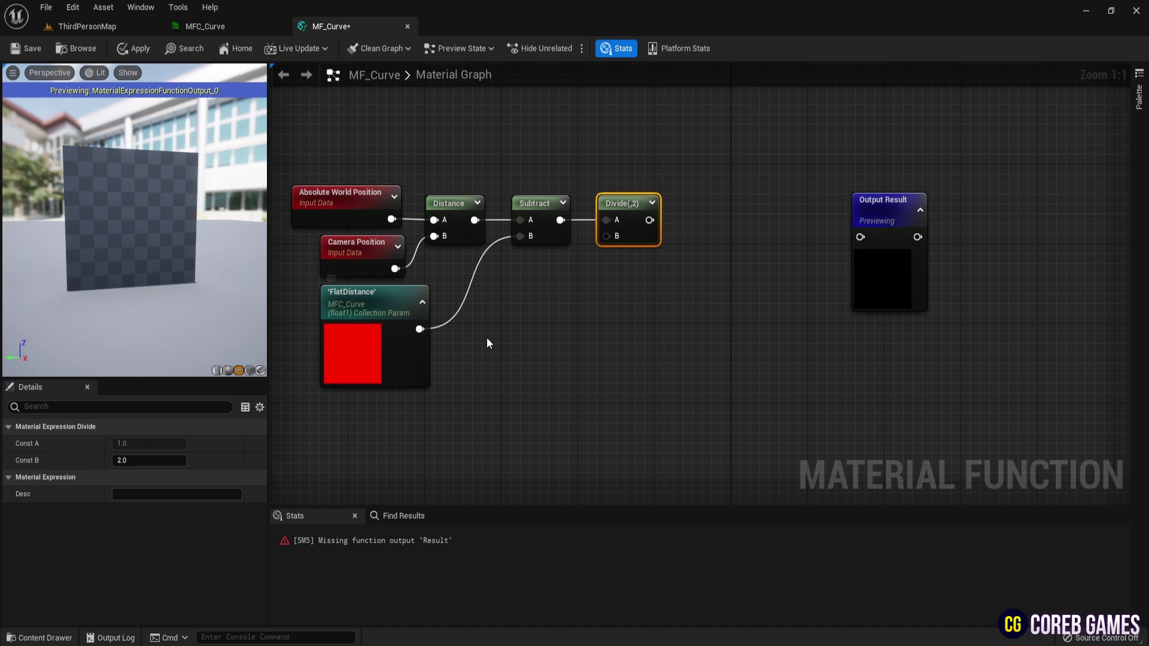
Duplicate the FlatDistance node, place the copy directly below the original, and connect it to Divide's B input
left_click(371, 328)
key("ctrl+d")
left_click_drag(362, 417, 332, 398)
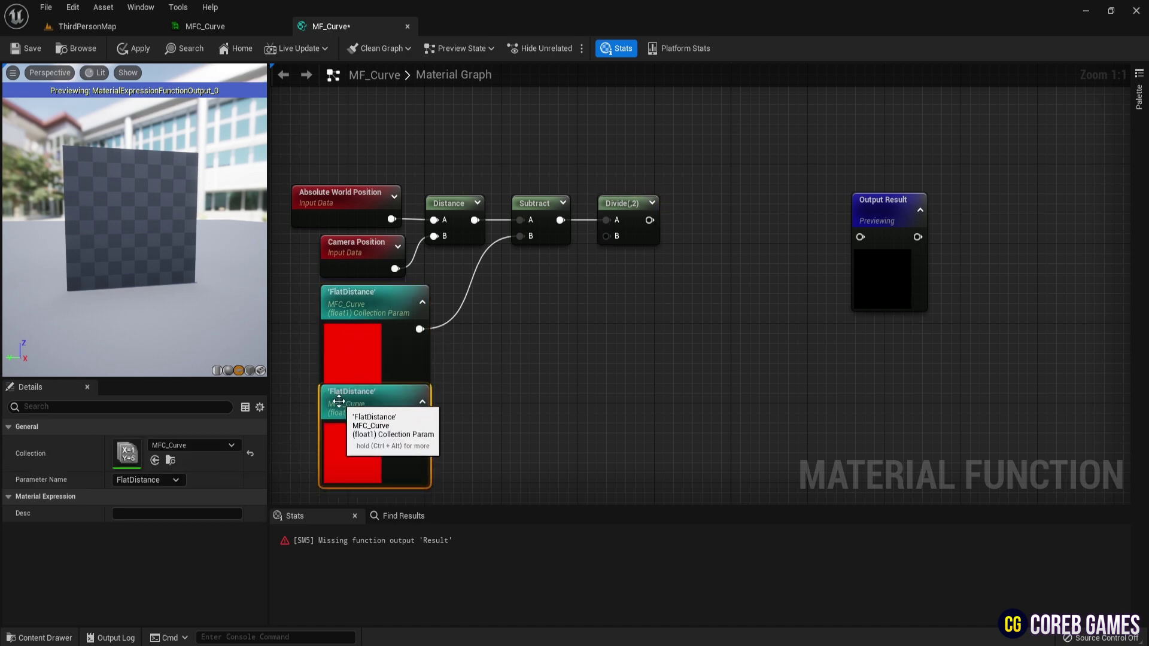
left_click_drag(420, 429, 606, 236)
Collapse the previews of both FlatDistance nodes and move the lower one up close beneath the other
left_click(422, 302)
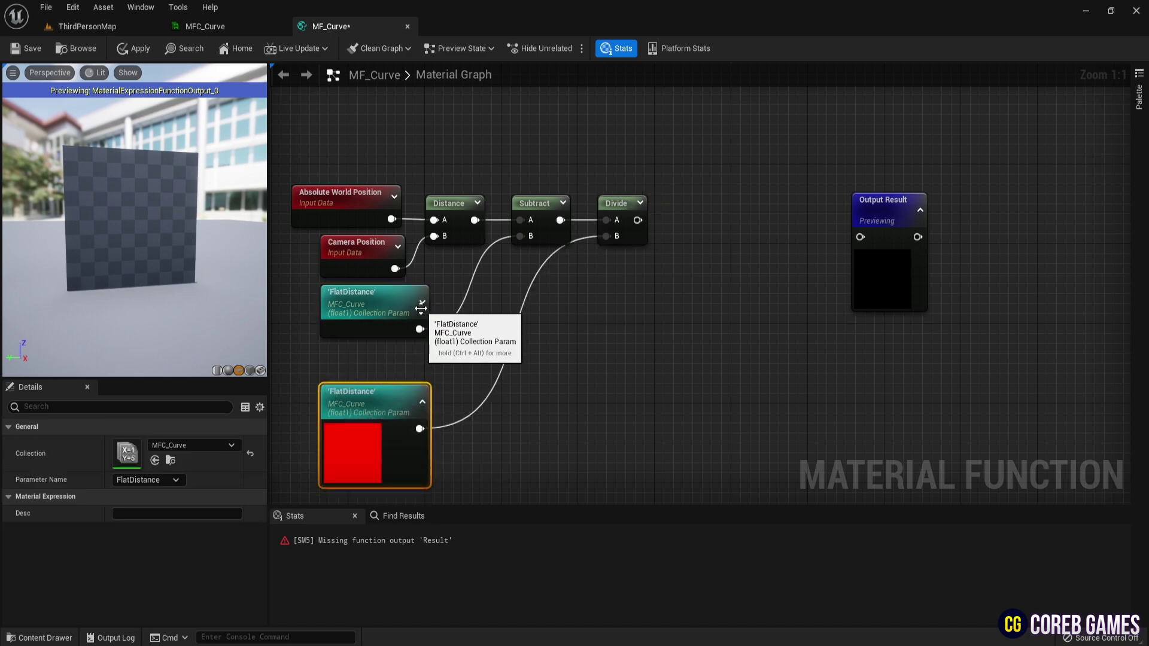
left_click(422, 401)
left_click_drag(419, 404, 386, 357)
Change the lower collection node's parameter to BaseDistance
left_click(138, 482)
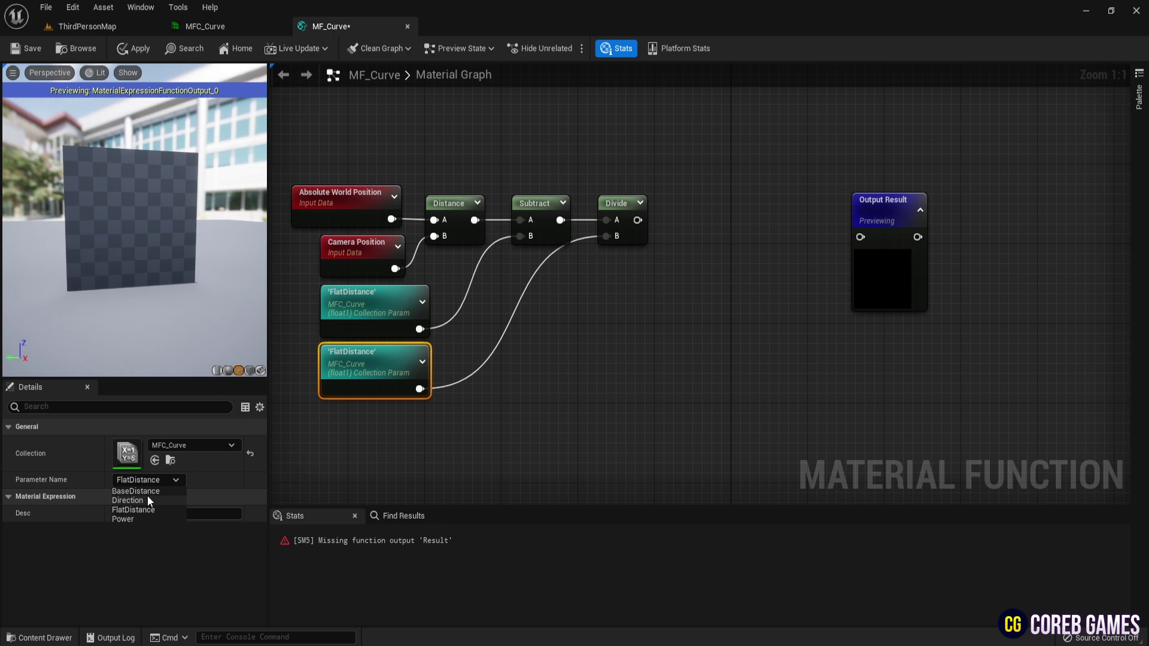
left_click(149, 490)
left_click(413, 443)
left_click(367, 359)
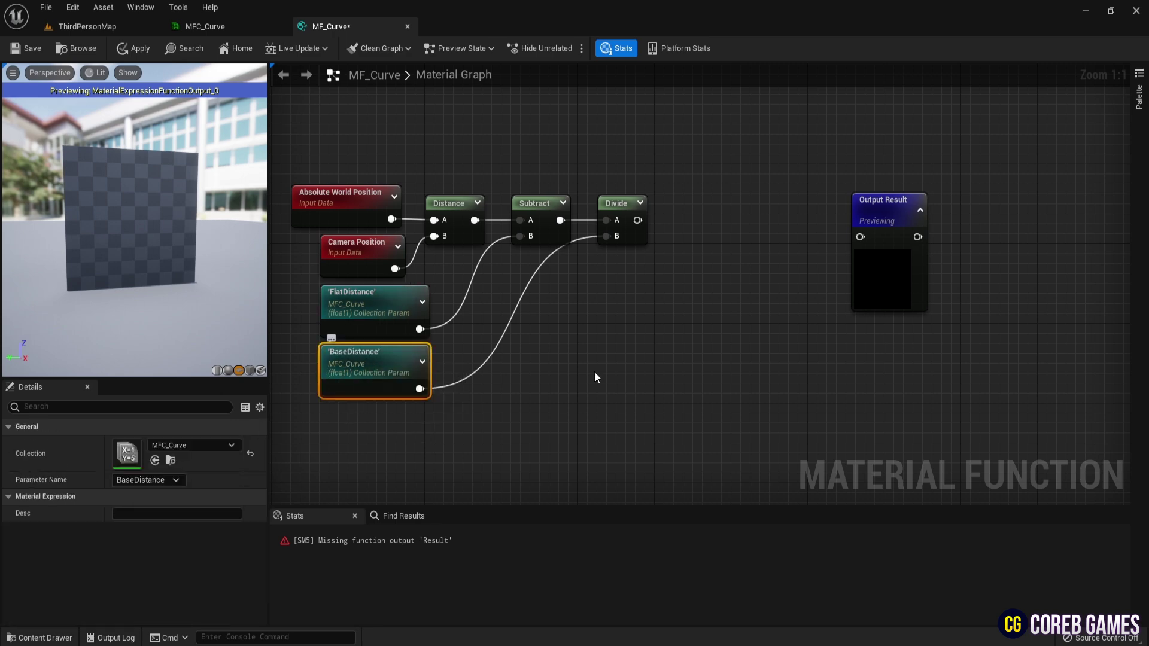
left_click(594, 372)
Add a Power node after Divide with the Divide output connected to its Base input
right_click_drag(654, 329, 677, 326)
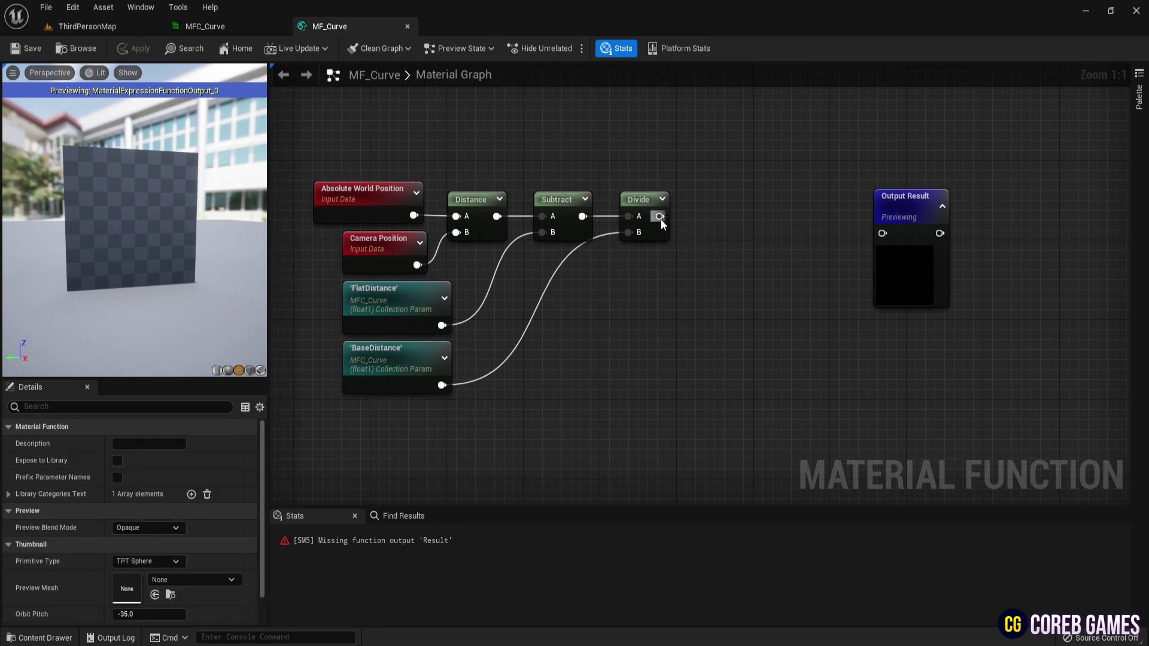
left_click_drag(660, 219, 715, 199)
type("power")
key("Return")
Paste a copy of the BaseDistance node, connect it to Power's Exp input, and set its parameter to Power
left_click(553, 318)
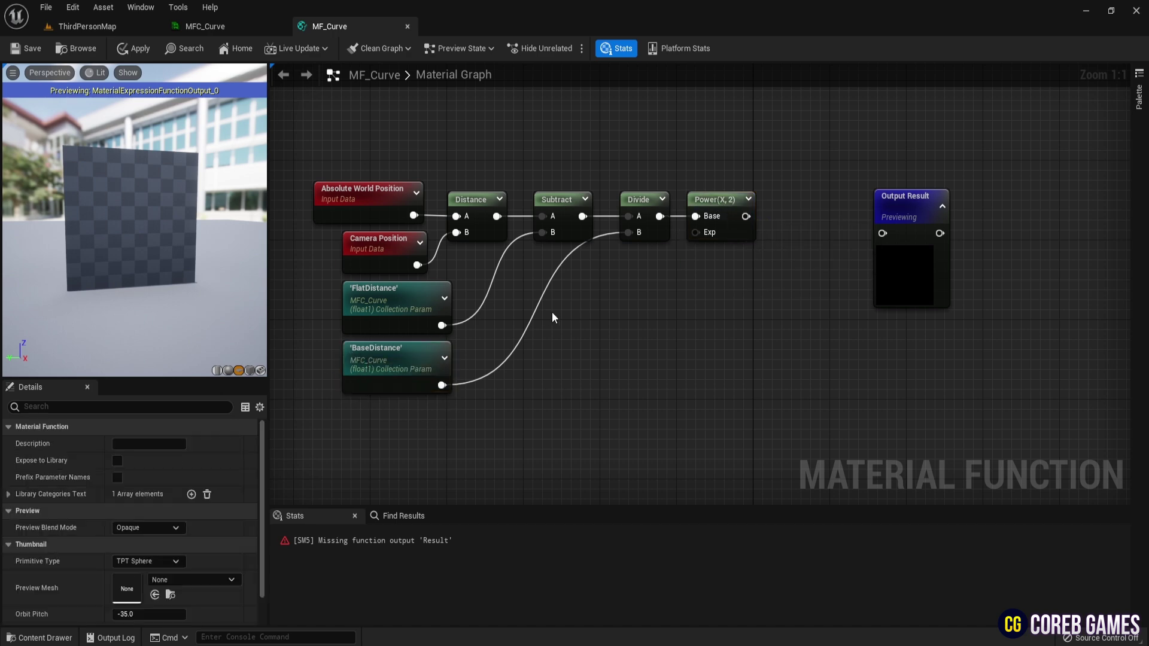
key("ctrl+v")
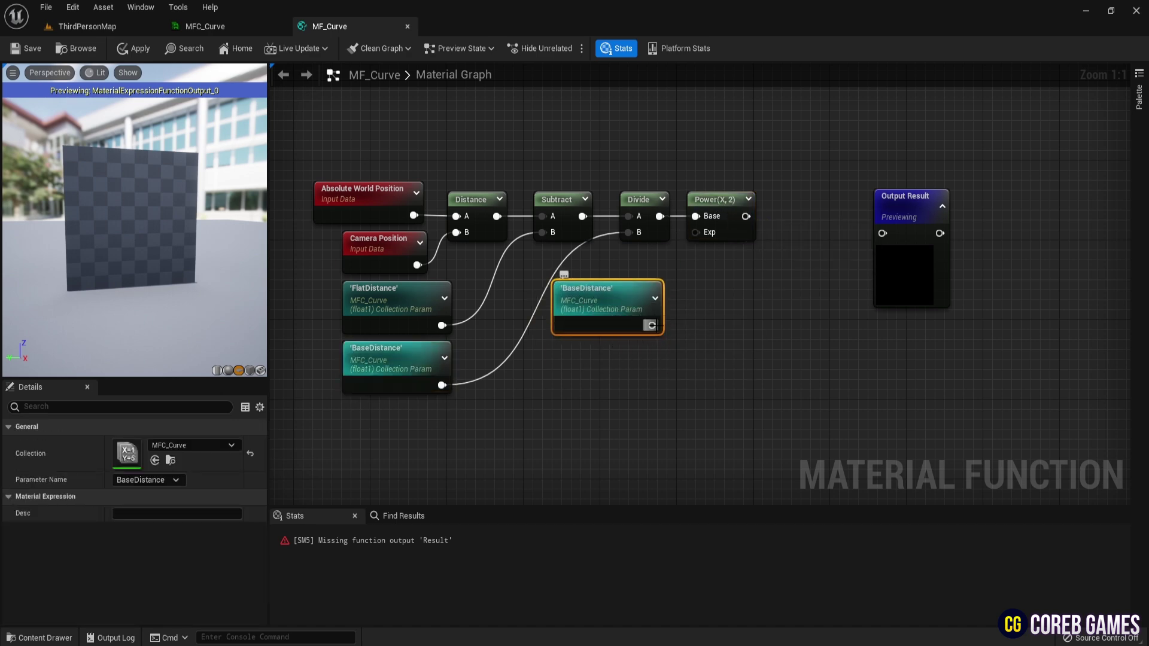
left_click_drag(652, 324, 695, 232)
left_click(147, 479)
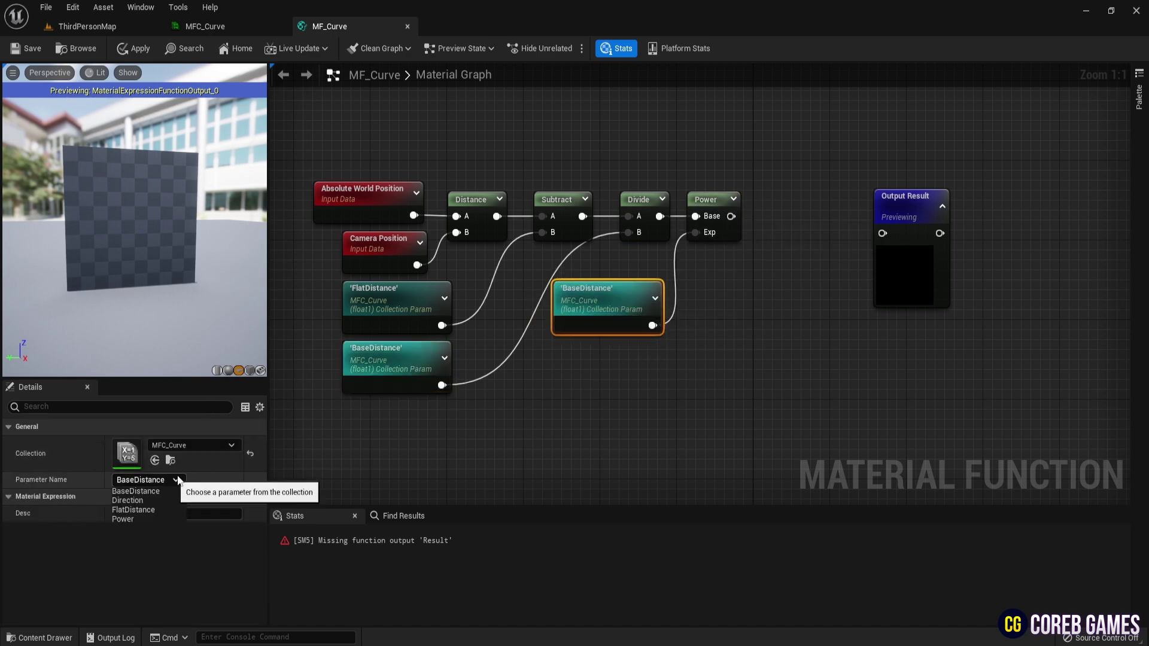
left_click(141, 520)
Add a Multiply node with Power connected to its A input and its output connected to Output Result
right_click_drag(777, 357, 637, 381)
left_click_drag(591, 240, 654, 243)
left_click_drag(654, 244, 650, 239)
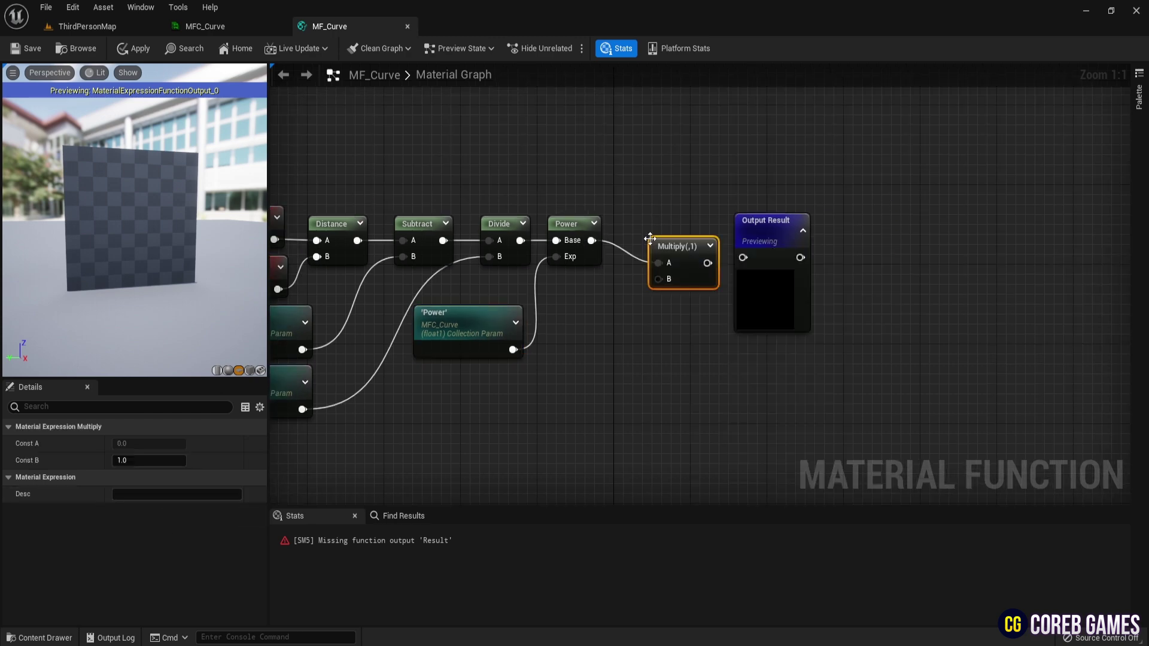
left_click_drag(707, 263, 743, 257)
Duplicate the Power collection node, connect the copy to Multiply's B input, and set its parameter to Direction
left_click(445, 348)
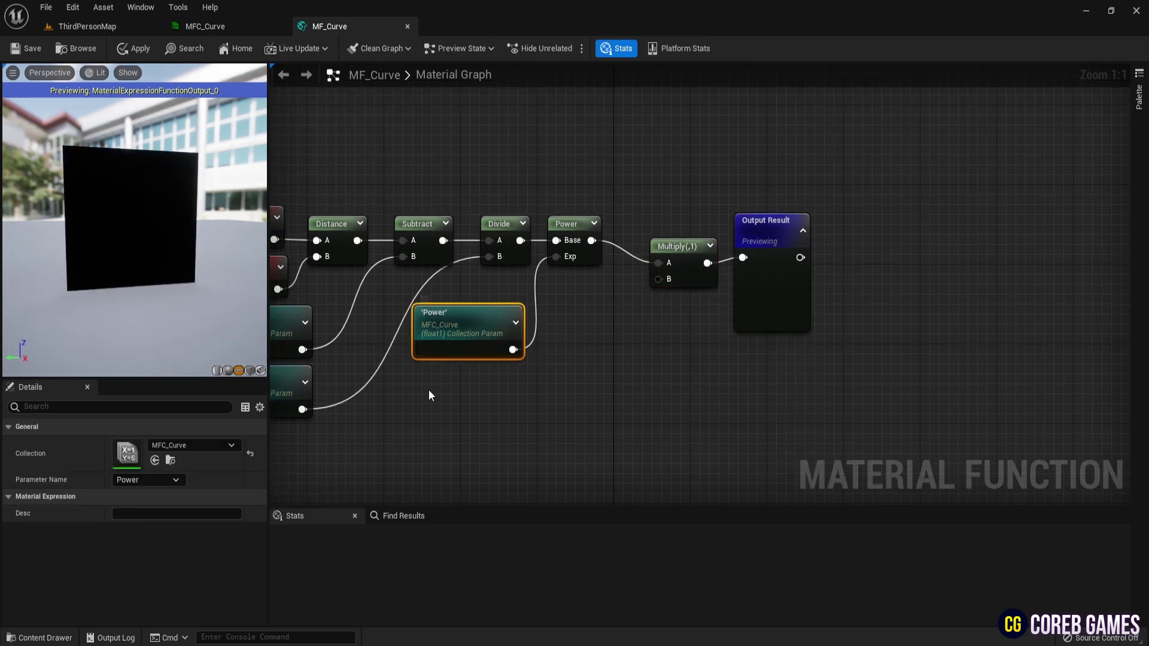
key("ctrl+d")
left_click_drag(513, 409, 666, 283)
left_click(126, 481)
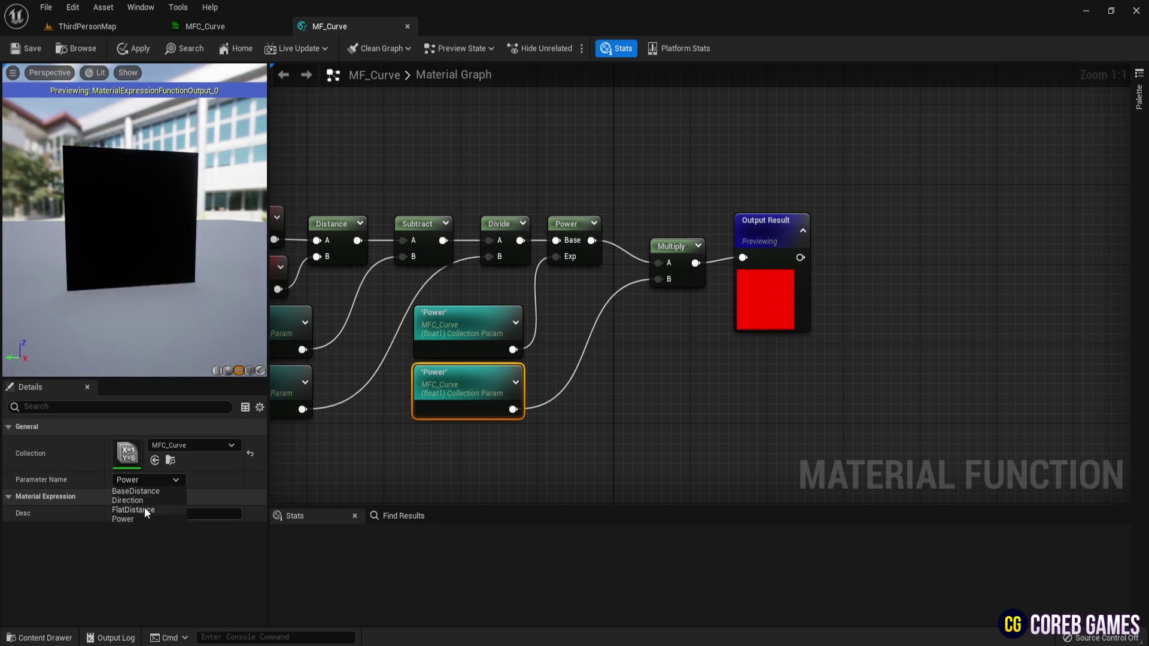
left_click(149, 499)
left_click(646, 380)
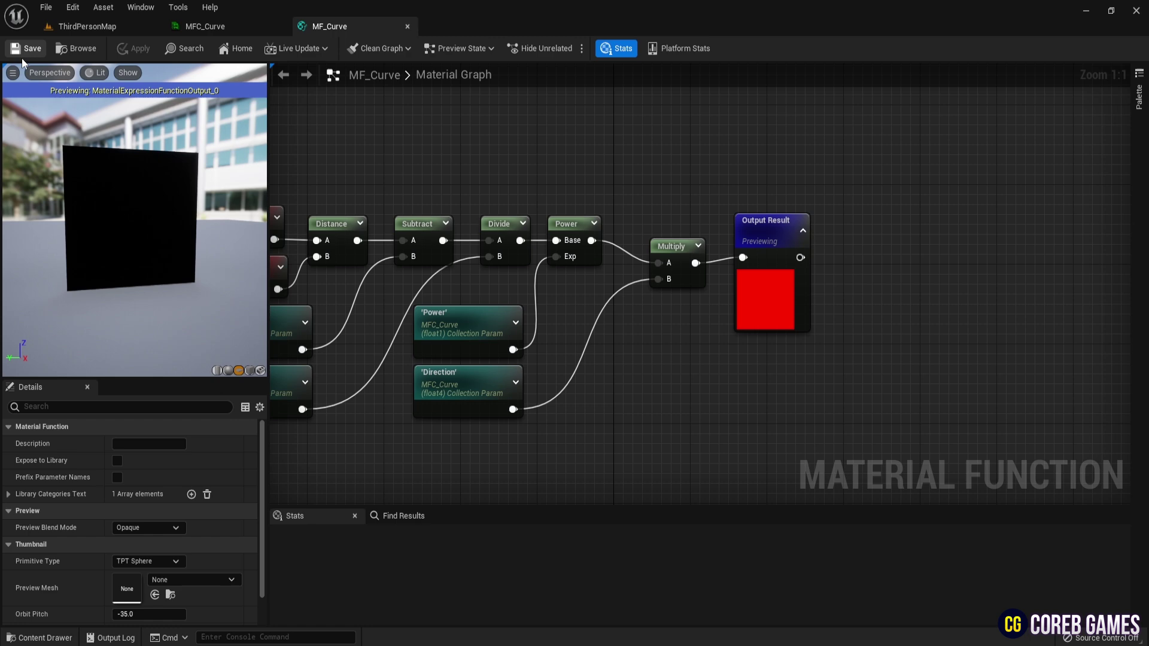
Switch to the ThirdPersonMap level and show the viewport in Wireframe to examine the meshes' subdivision
left_click(87, 26)
right_click_drag(425, 210, 650, 232)
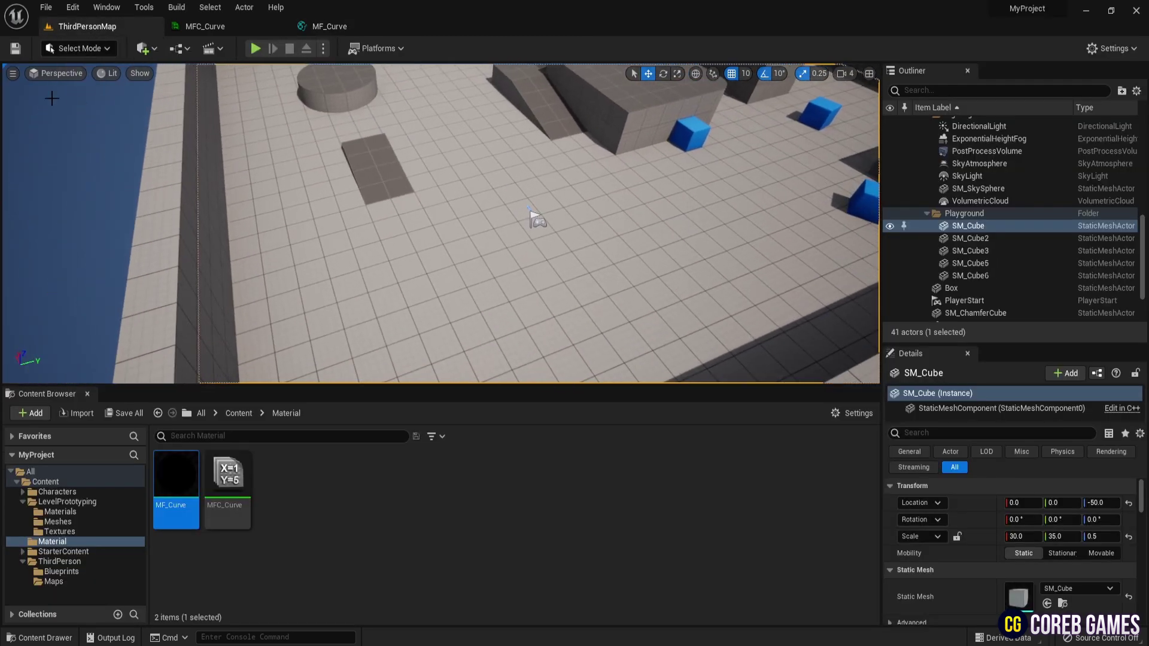
left_click(110, 79)
left_click(143, 135)
right_click_drag(479, 321, 480, 276)
left_click(480, 321)
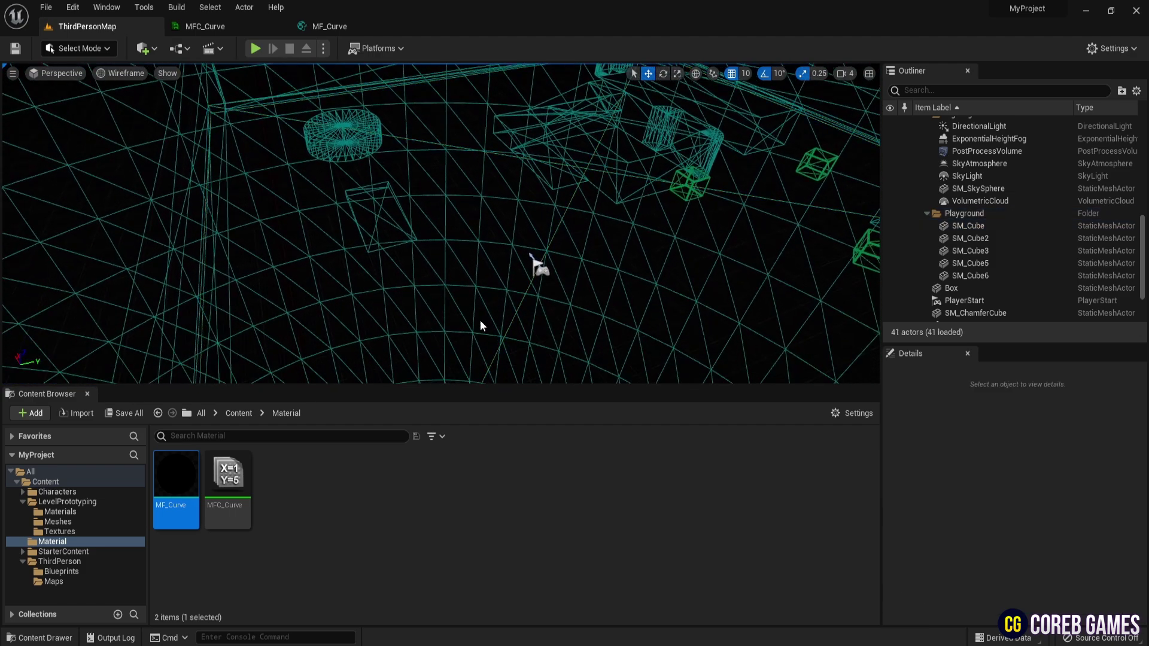
left_click(480, 321)
Return the level viewport to the Lit view mode and look over the floor
left_click(119, 73)
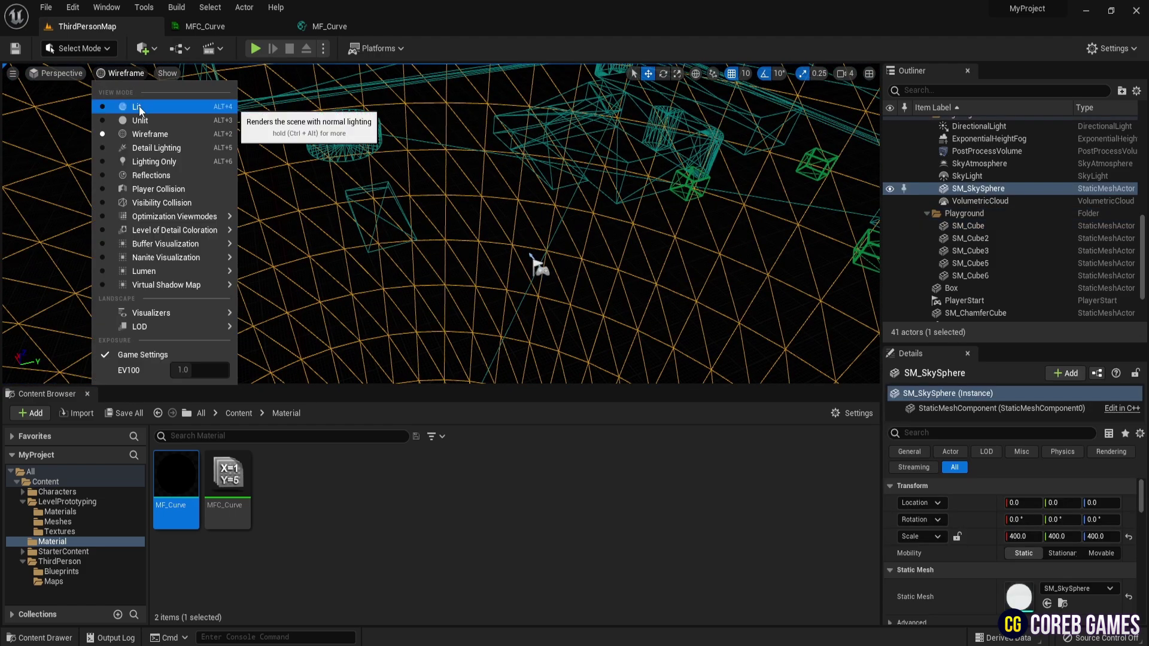
left_click(138, 106)
left_click_drag(320, 181, 484, 244)
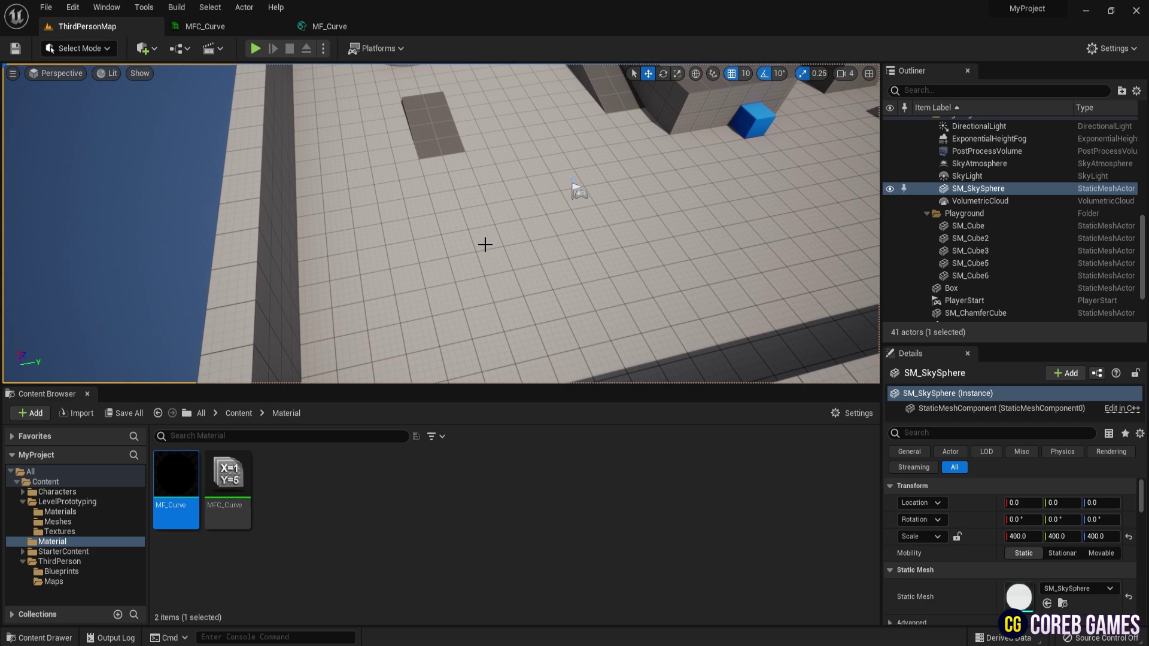
In Modeling Mode, place a 100 × 100 × 100 box with 50 width, depth and height subdivisions on the floor
left_click(76, 48)
left_click(84, 119)
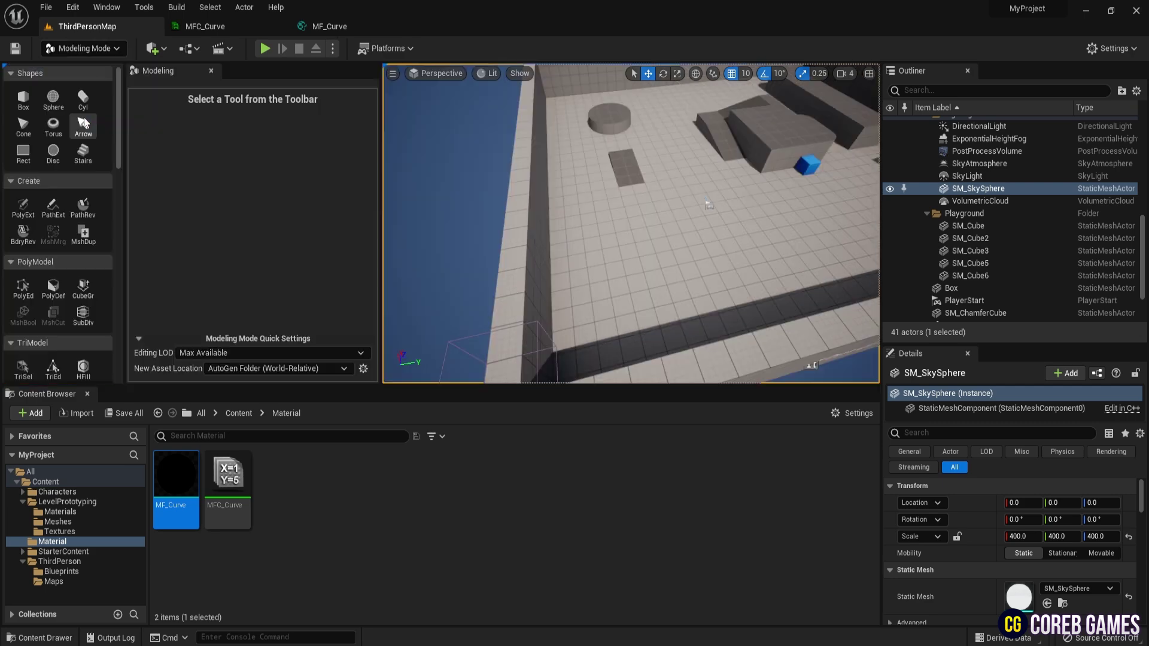
left_click(22, 99)
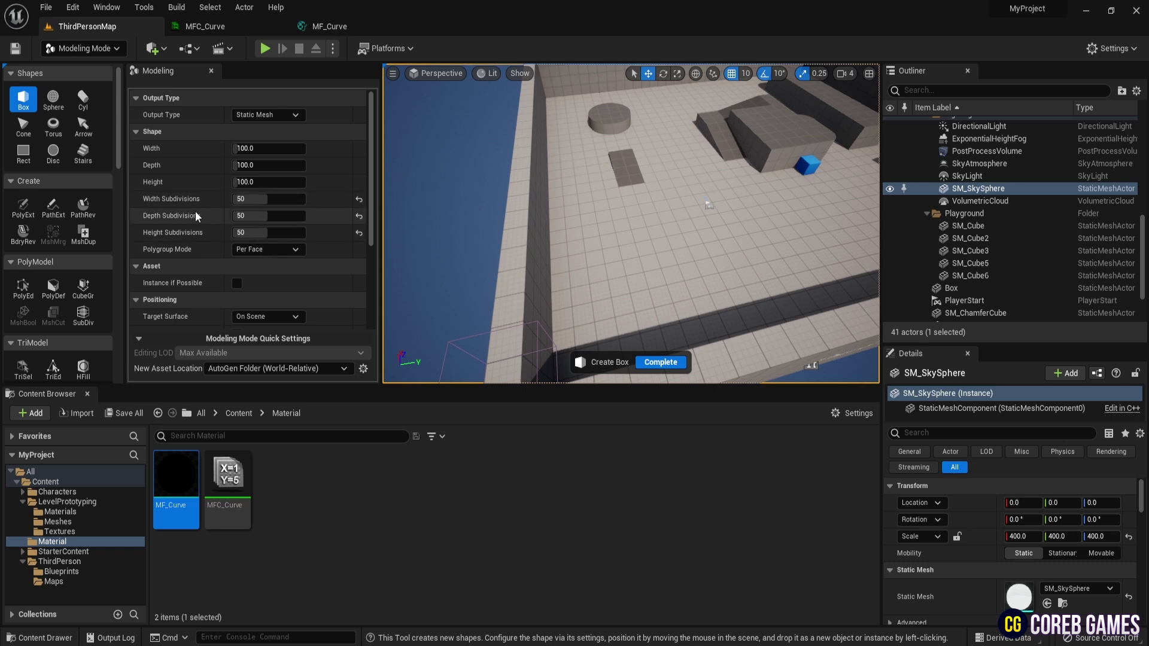
left_click(645, 259)
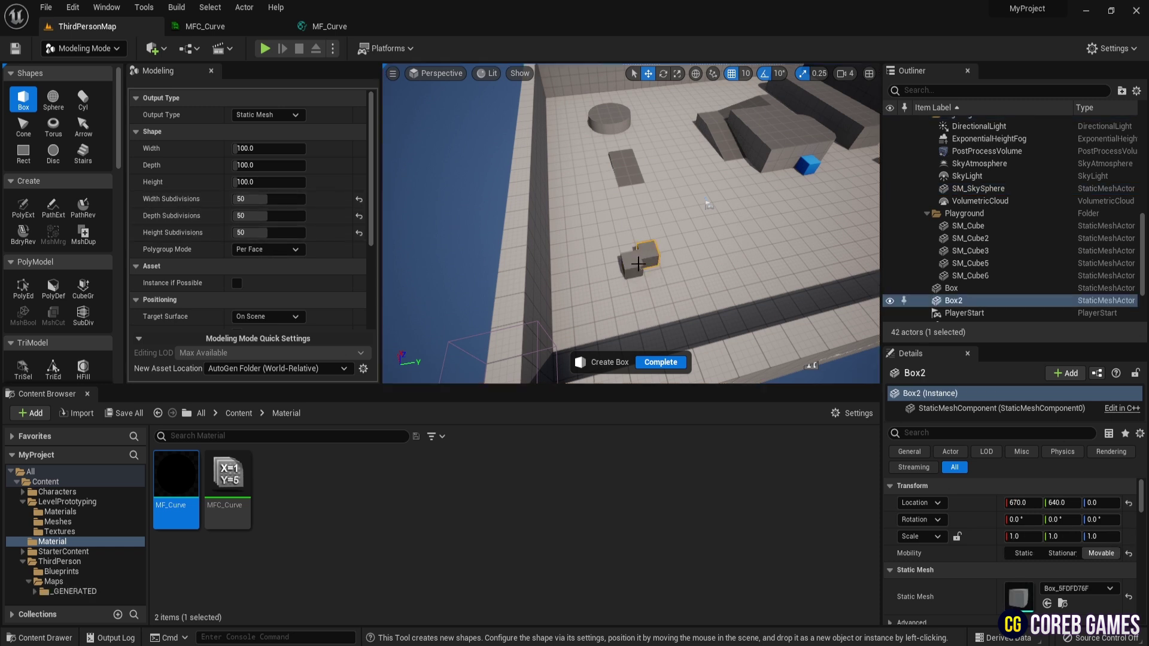
Start editing the new box's pivot and enable snap dragging
scroll(88, 322, "down", 2)
scroll(89, 322, "down", 3)
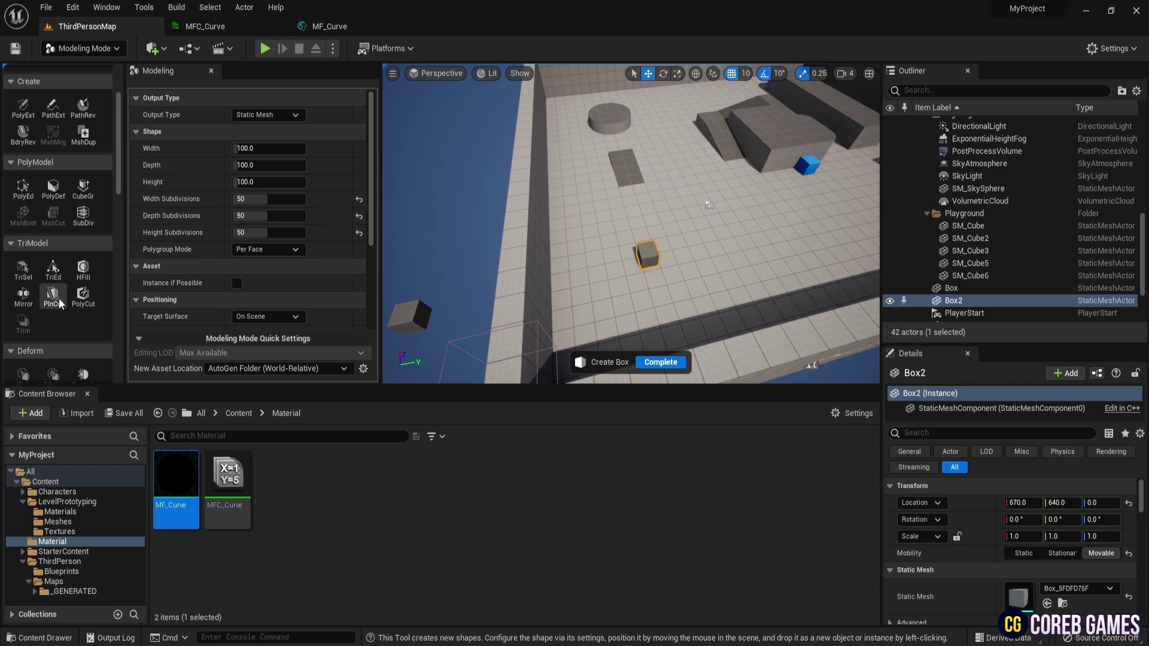
scroll(37, 240, "down", 4)
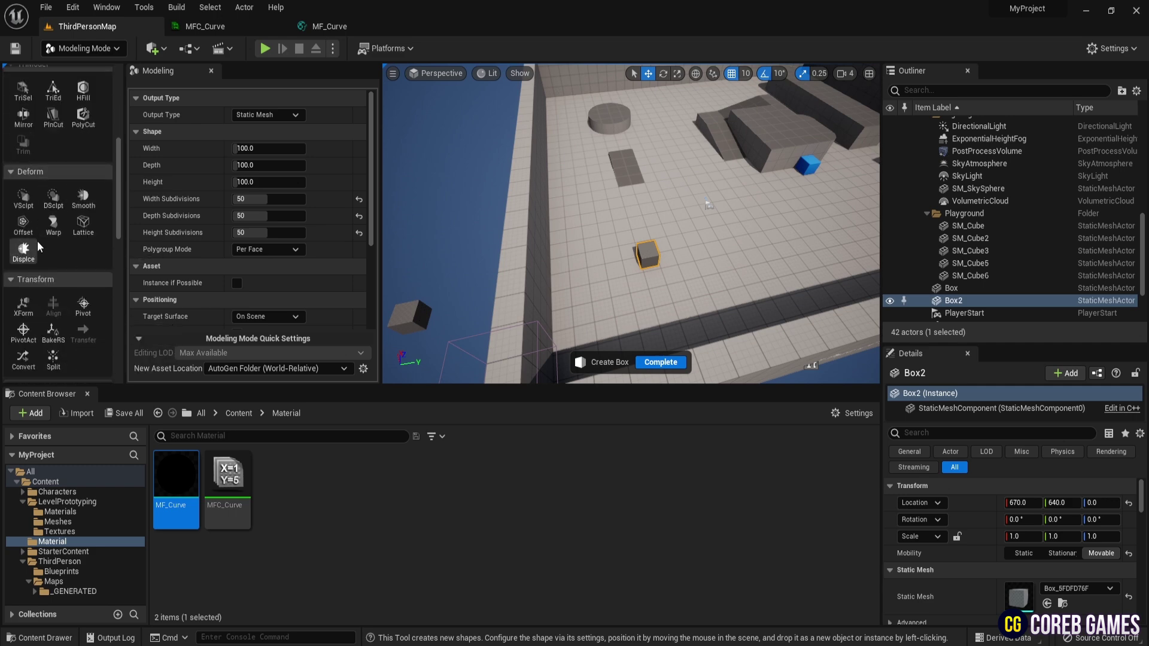
left_click(83, 263)
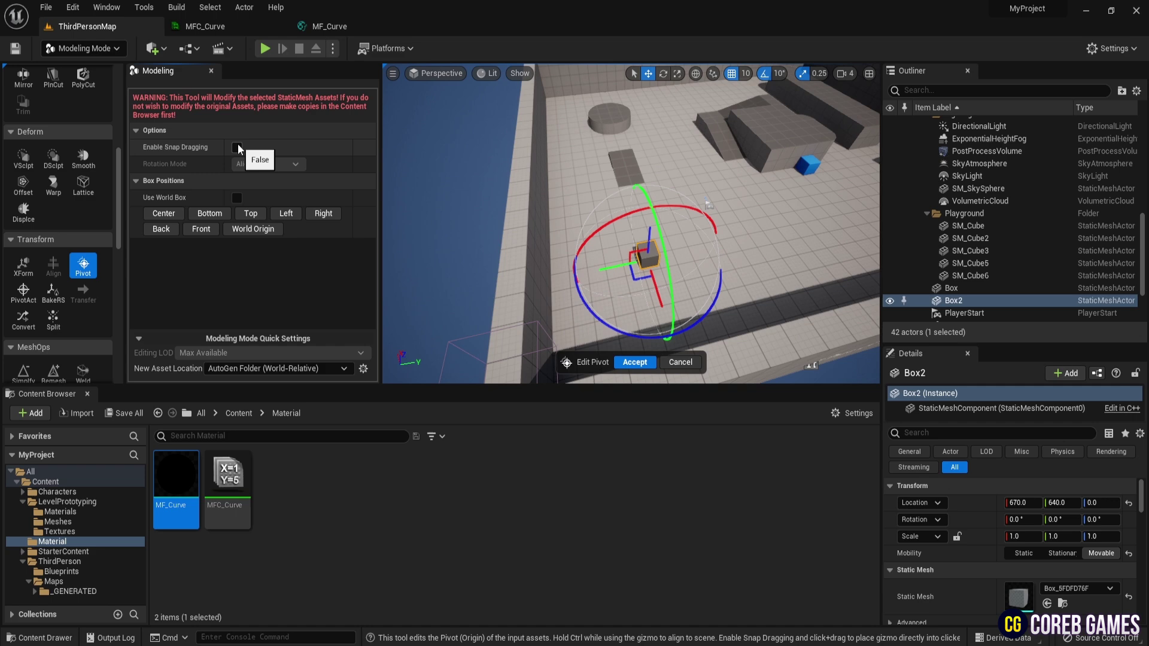
left_click(237, 148)
Move the box's pivot to one of its bottom corners and accept the edit
right_click_drag(658, 227, 676, 299)
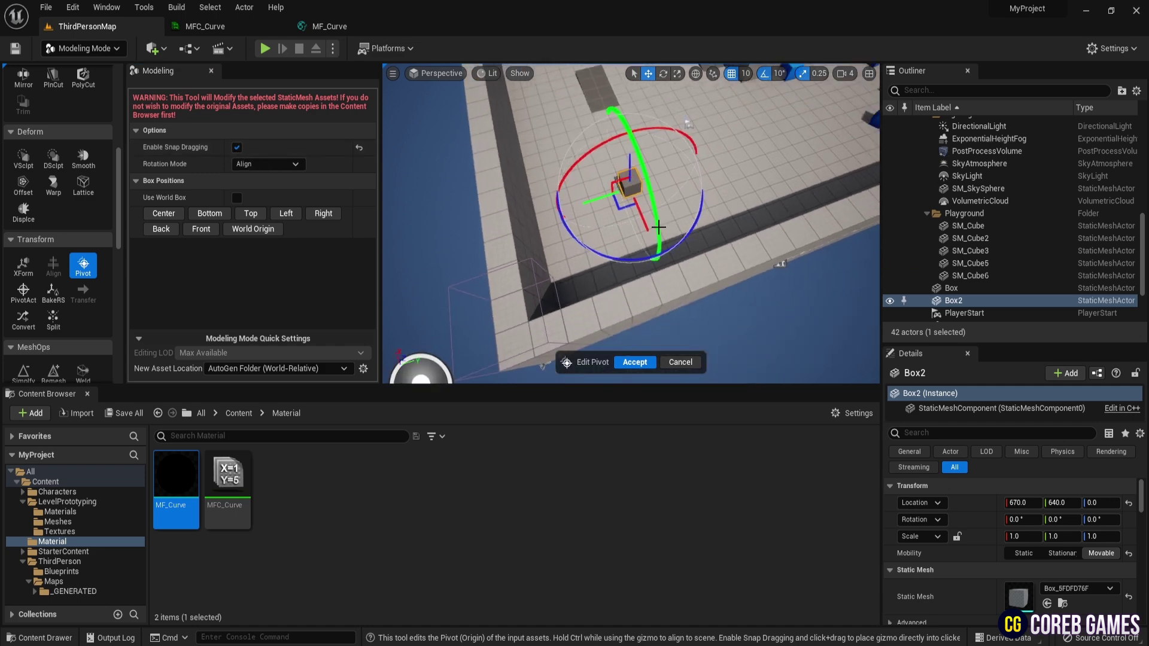
scroll(645, 226, "up", 6)
right_click_drag(708, 185, 676, 206)
left_click_drag(558, 273, 679, 278)
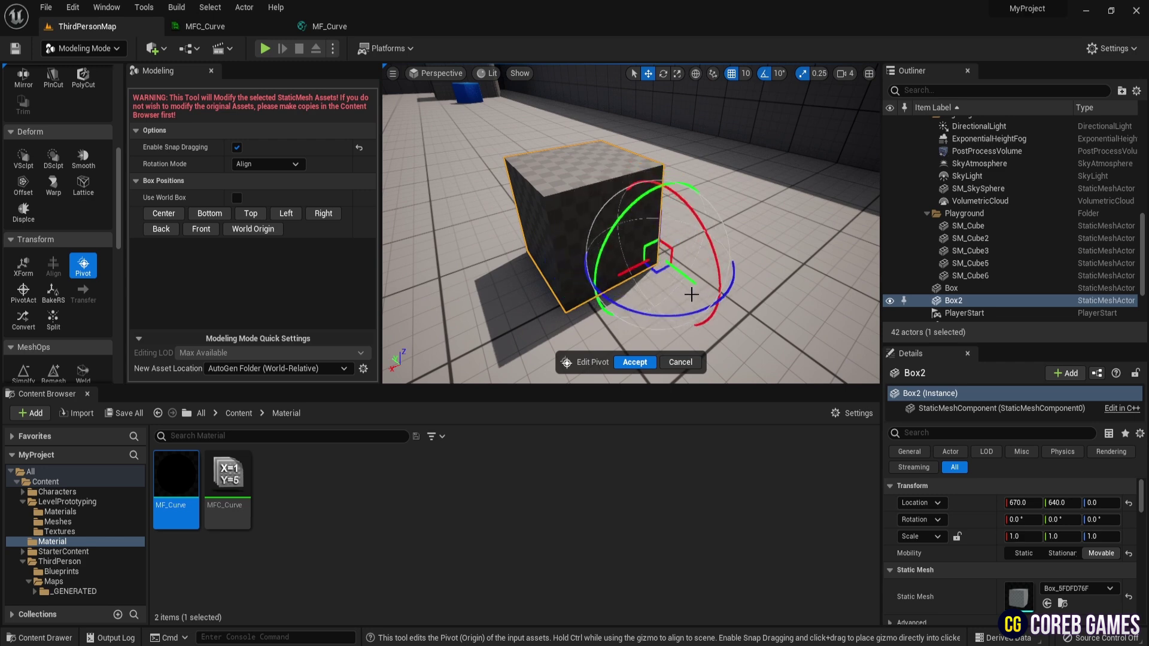
right_click_drag(694, 297, 784, 239)
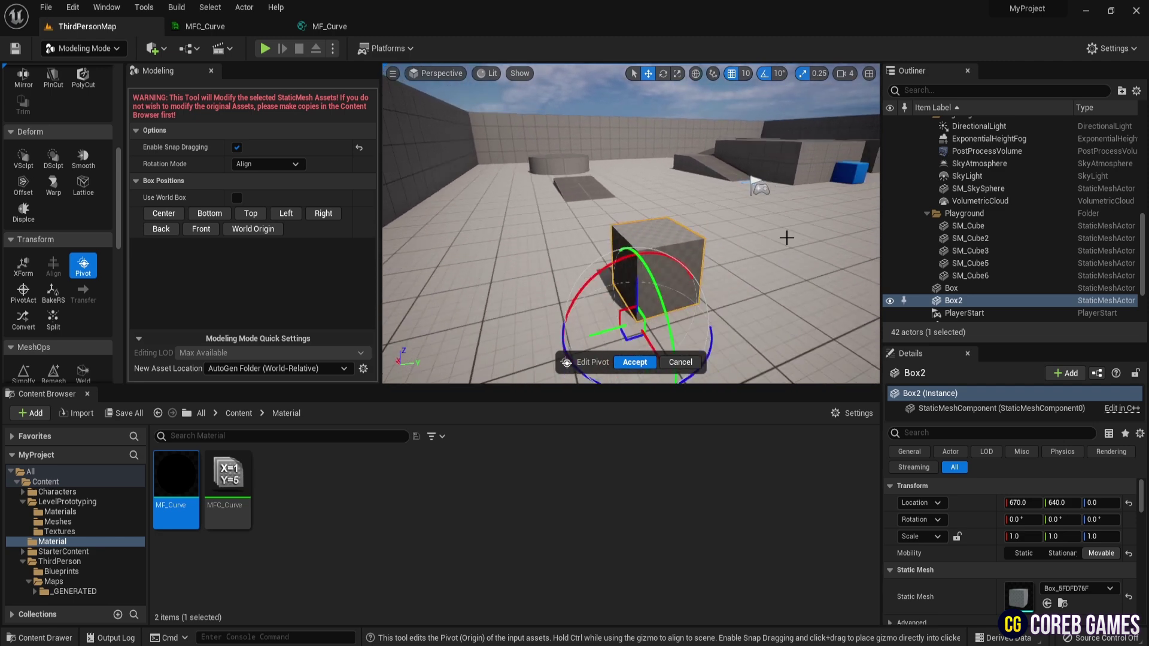
left_click(634, 362)
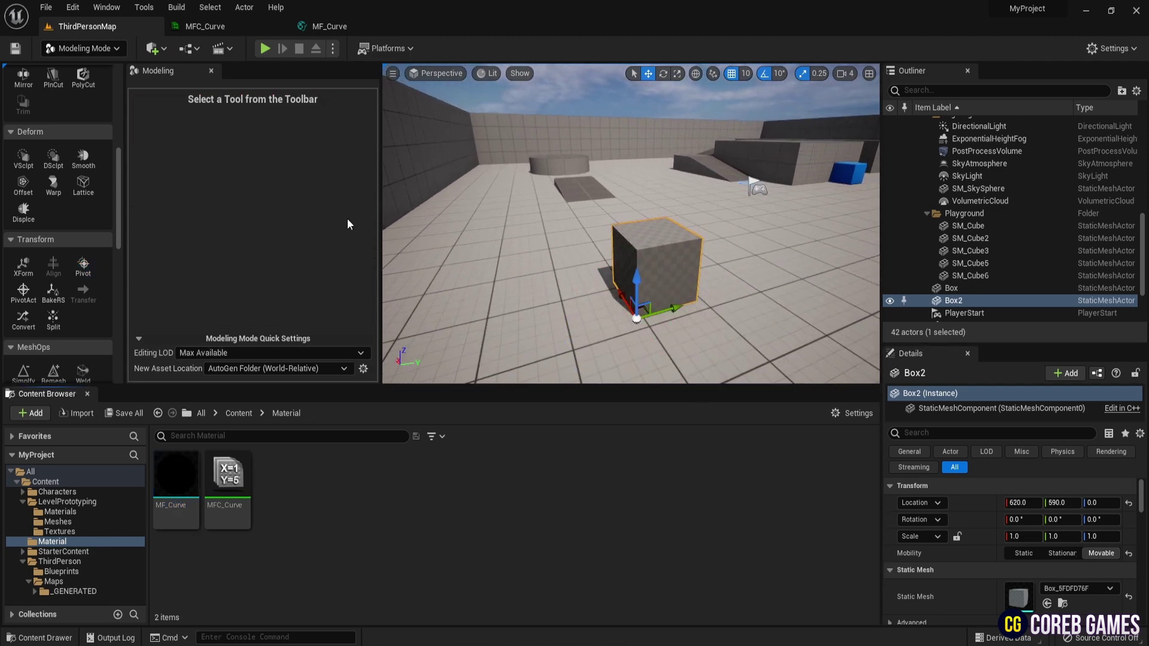
Return to Select Mode and examine the pivot position of the floor mesh SM_Cube
left_click(55, 49)
left_click(98, 72)
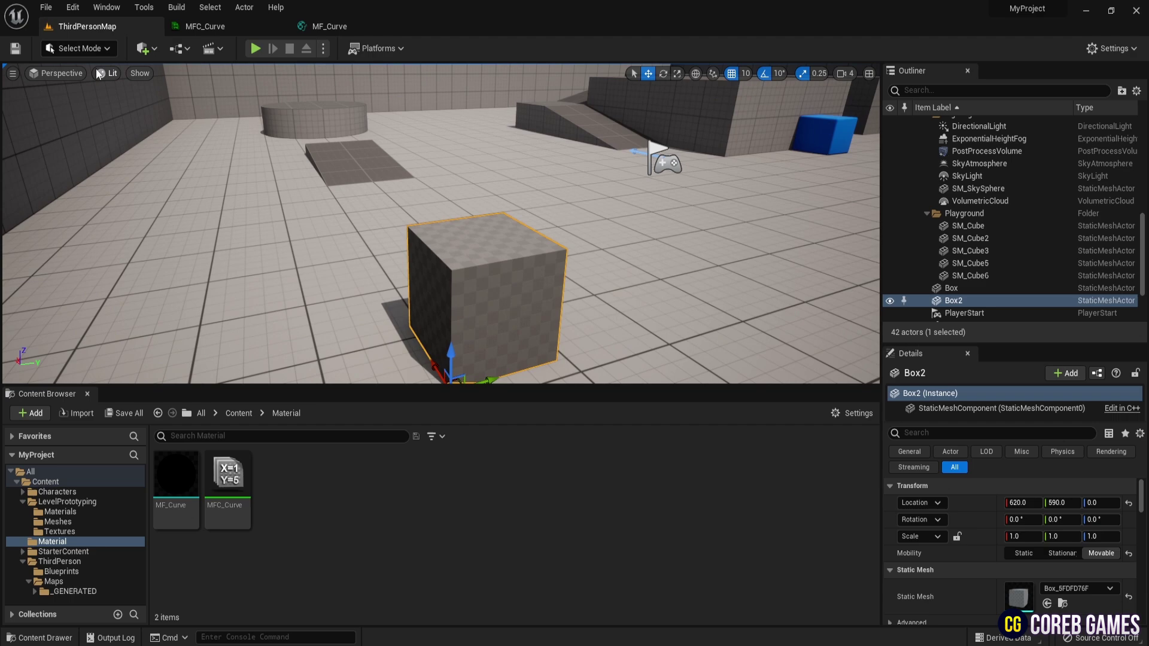
right_click_drag(442, 176, 406, 242)
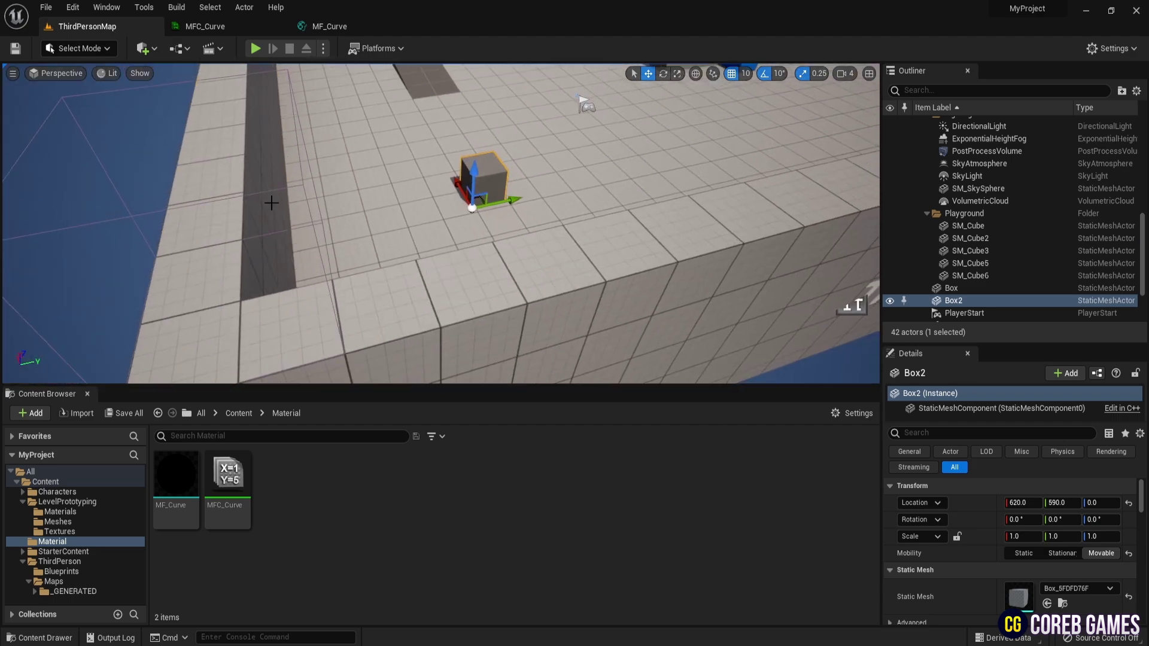
left_click(269, 202)
left_click(364, 218)
key("f")
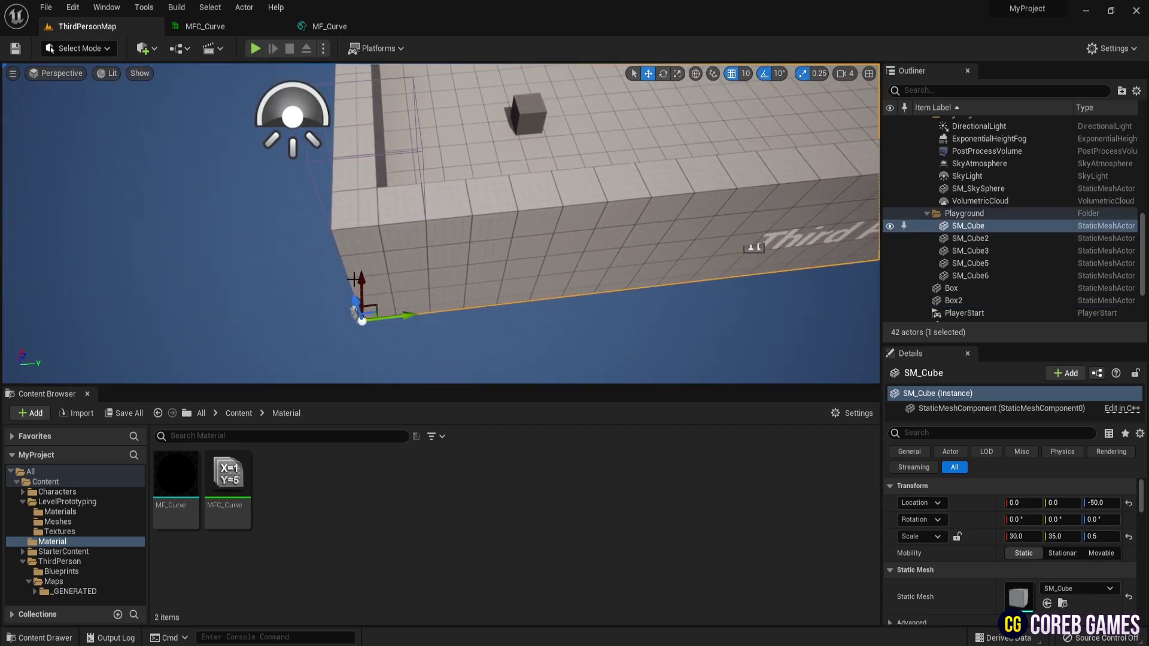
Delete the Box2 mesh from the level and select the floor mesh SM_Cube
right_click_drag(465, 175, 502, 157)
left_click(484, 217)
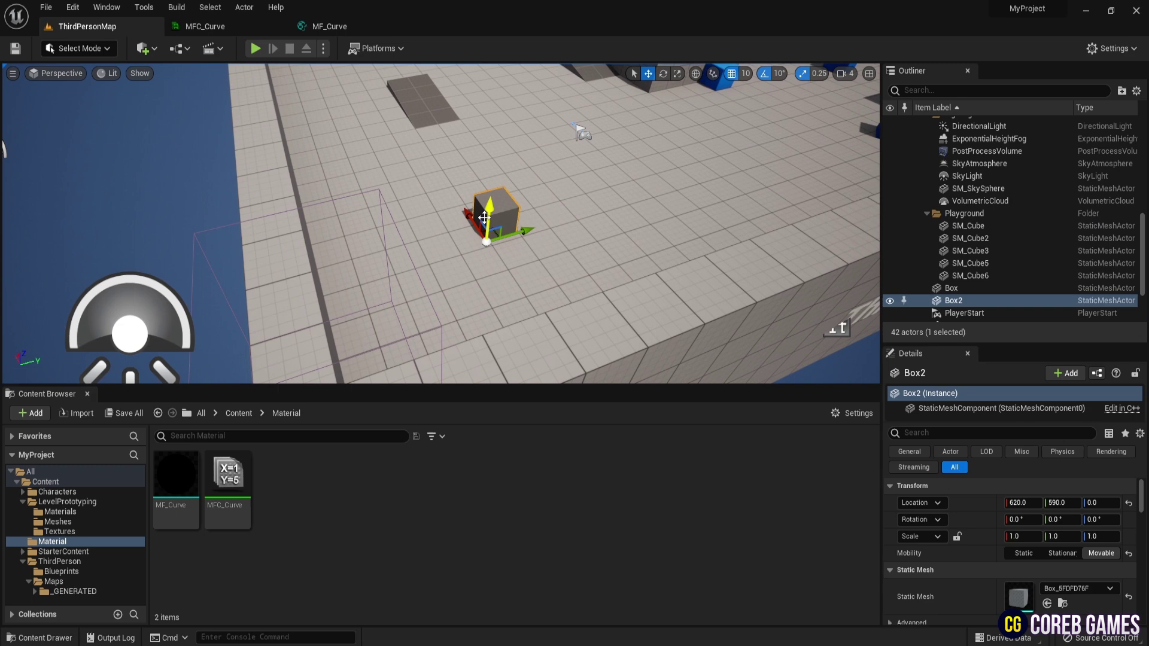
key("Delete")
left_click(478, 194)
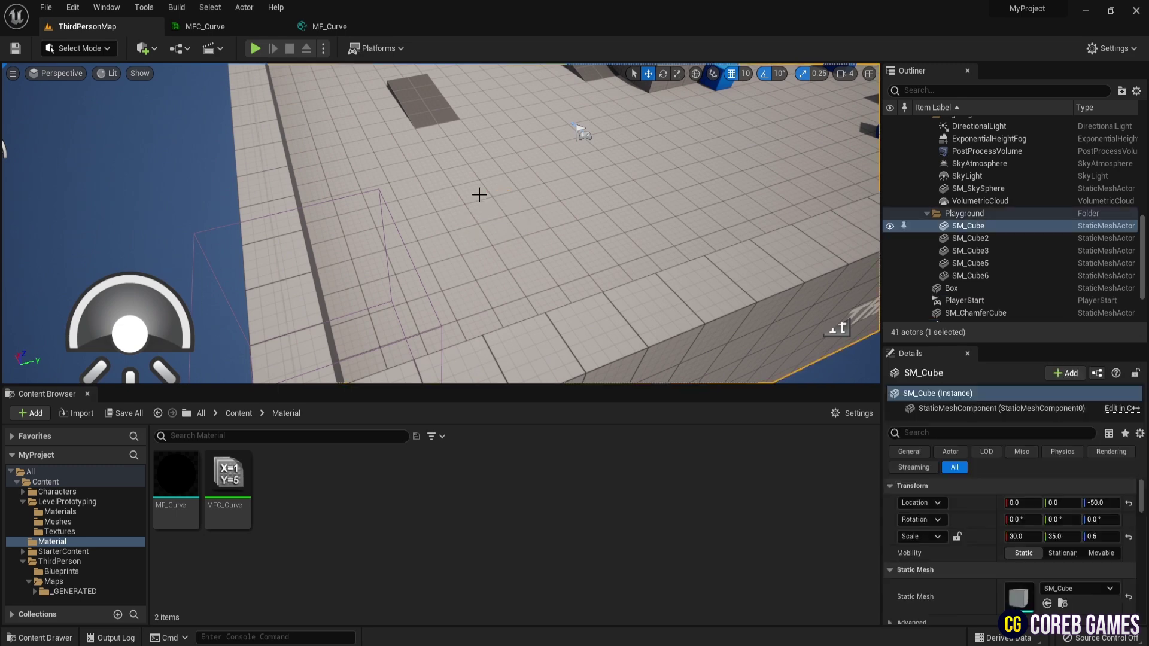
Replace the static mesh of SM_Cube, SM_Cube2, SM_Cube3, SM_Cube5 and SM_Cube6 with the generated Box_5FDFD76F mesh from the DYKLAB folder
left_click(988, 275, "shift")
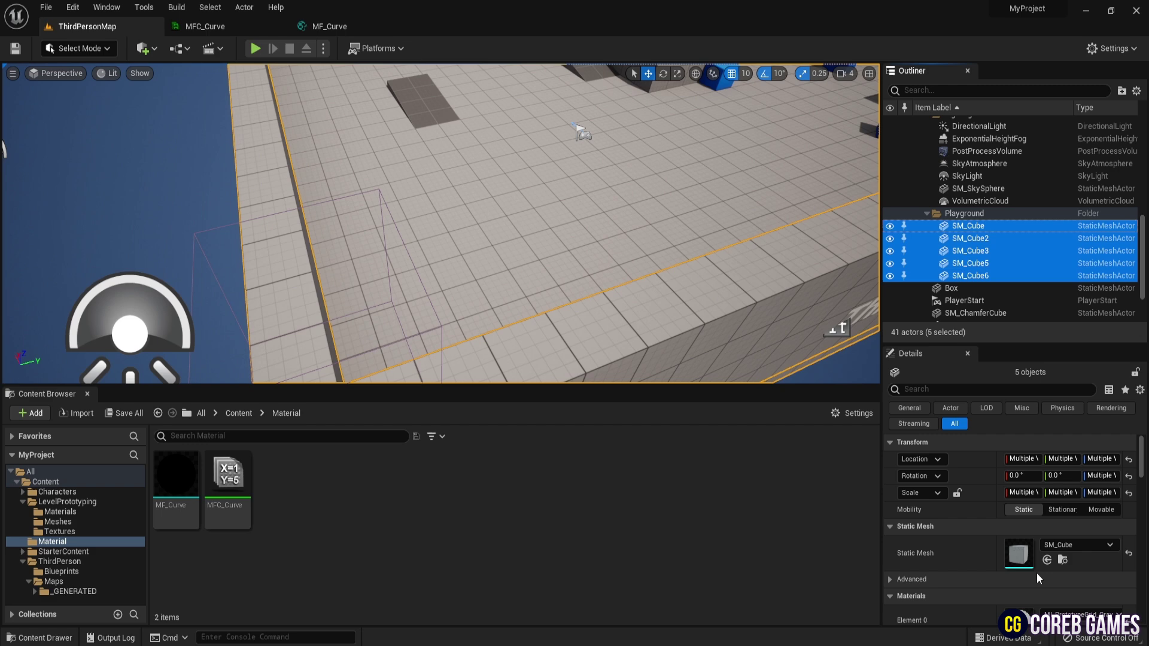
left_click(33, 591)
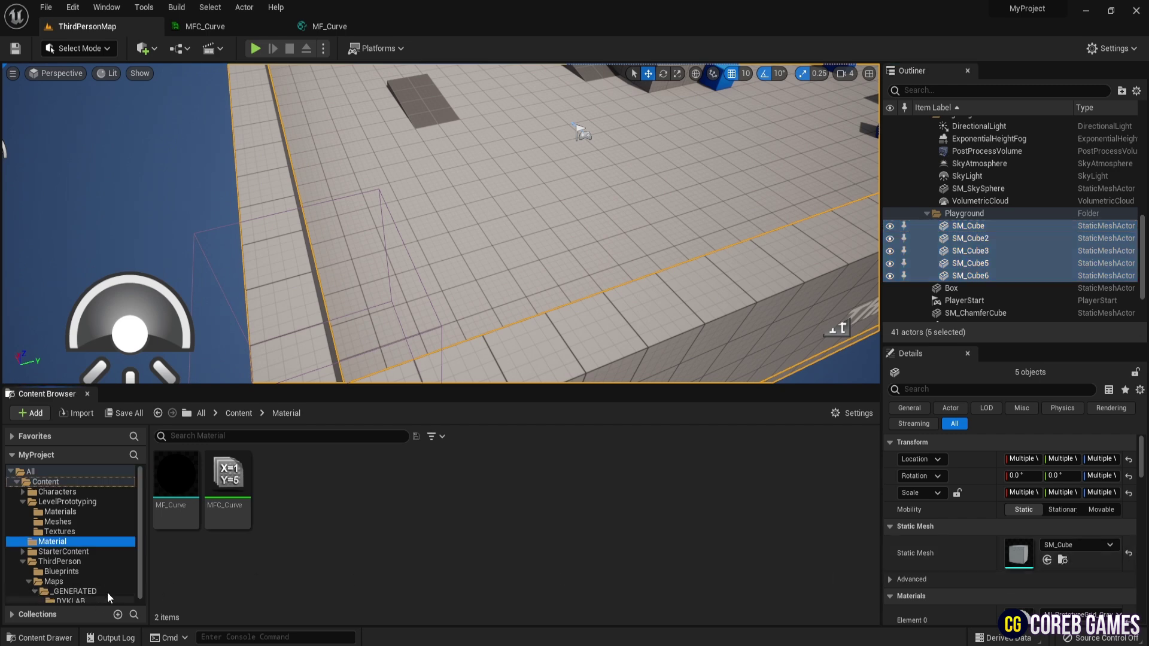
left_click(59, 598)
left_click_drag(176, 475, 1021, 562)
scroll(999, 551, "down", 3)
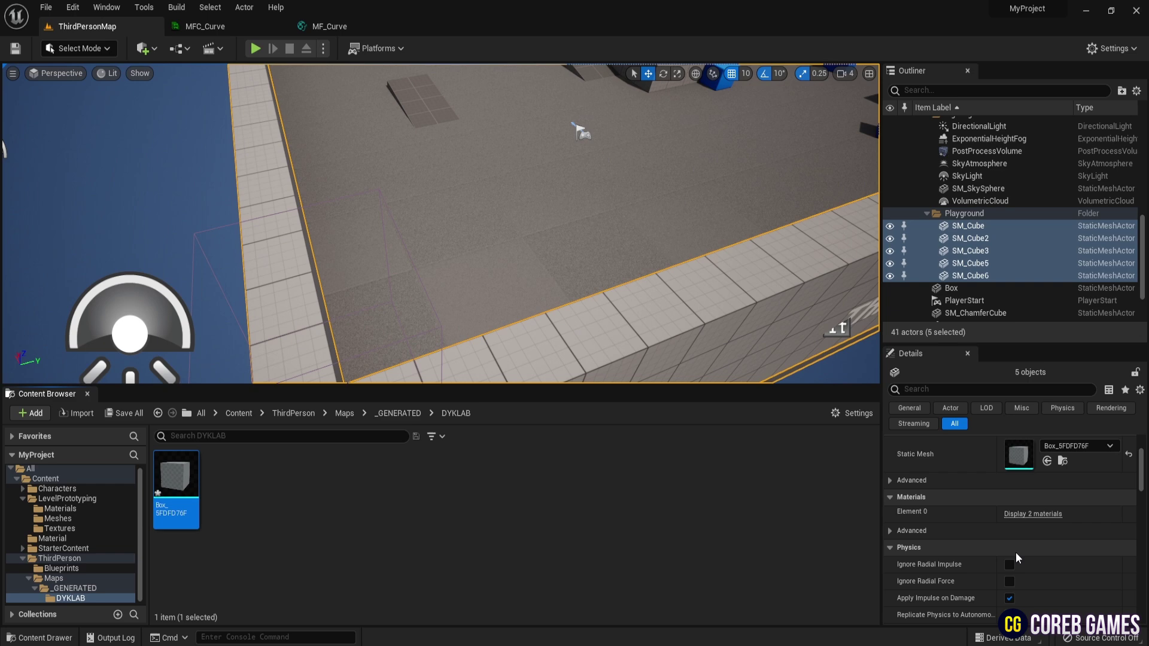
left_click(890, 480)
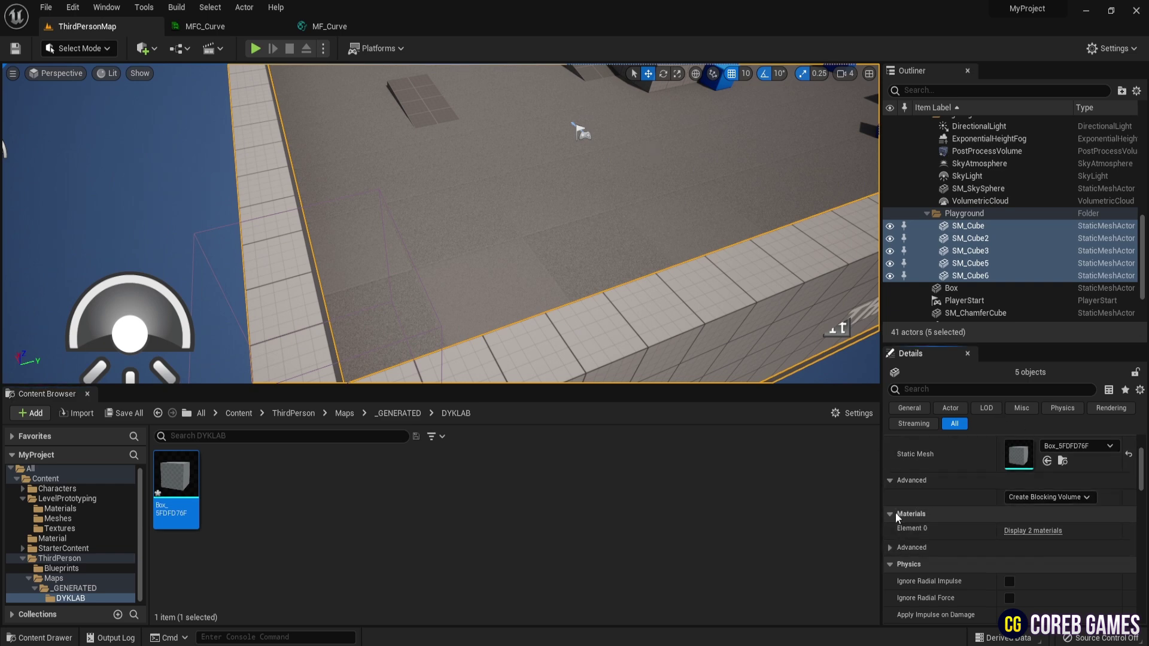
left_click(895, 486)
Locate the MI_PrototypeGrid_Gray material used on the SM_Cube5 wall and assign it to Element 0 of the floor mesh SM_Cube
right_click_drag(658, 305, 615, 245)
key("s")
key("s")
left_click(582, 315)
right_click(578, 317)
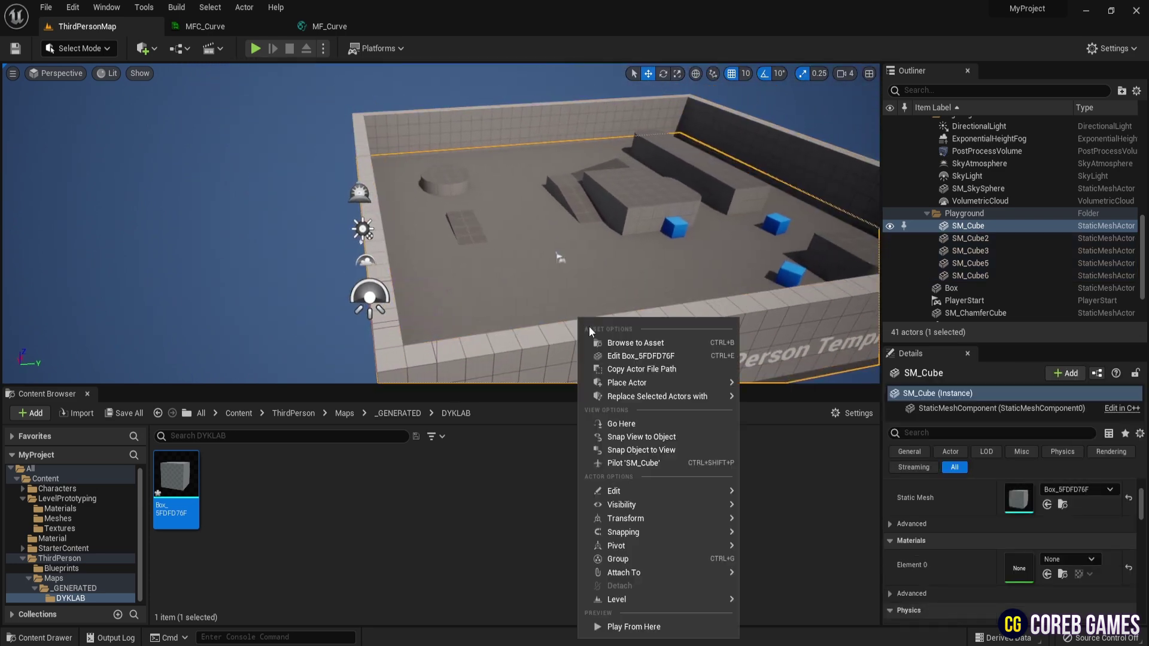
left_click(985, 230)
left_click(971, 276, "shift")
left_click(801, 321)
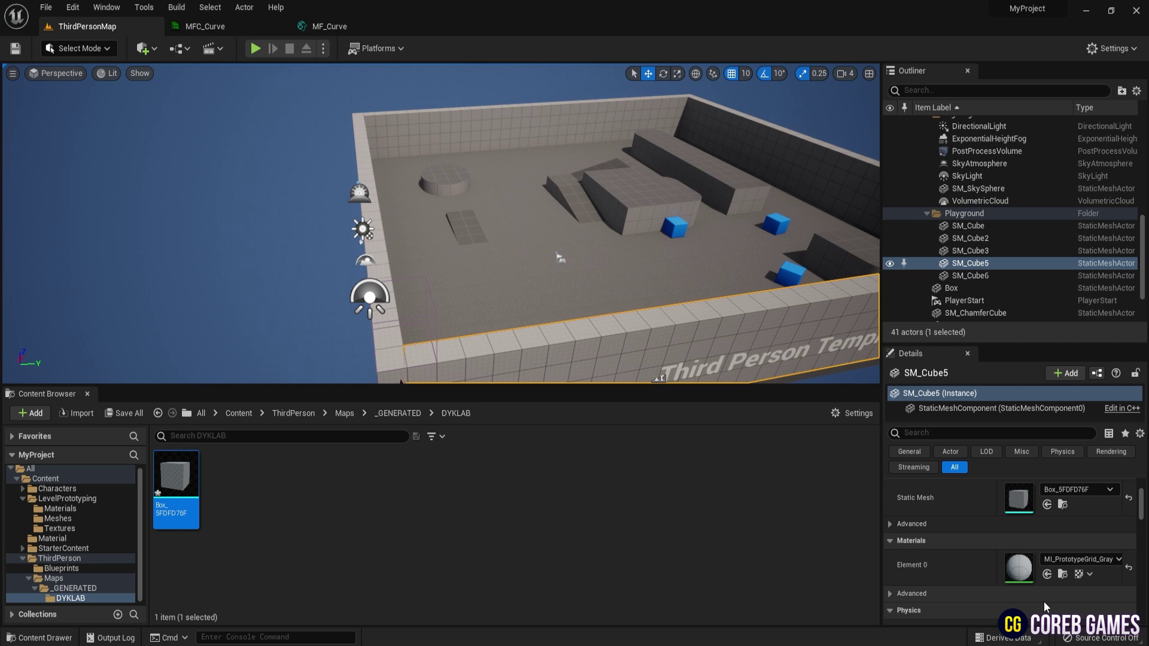
left_click(1062, 573)
left_click(572, 287)
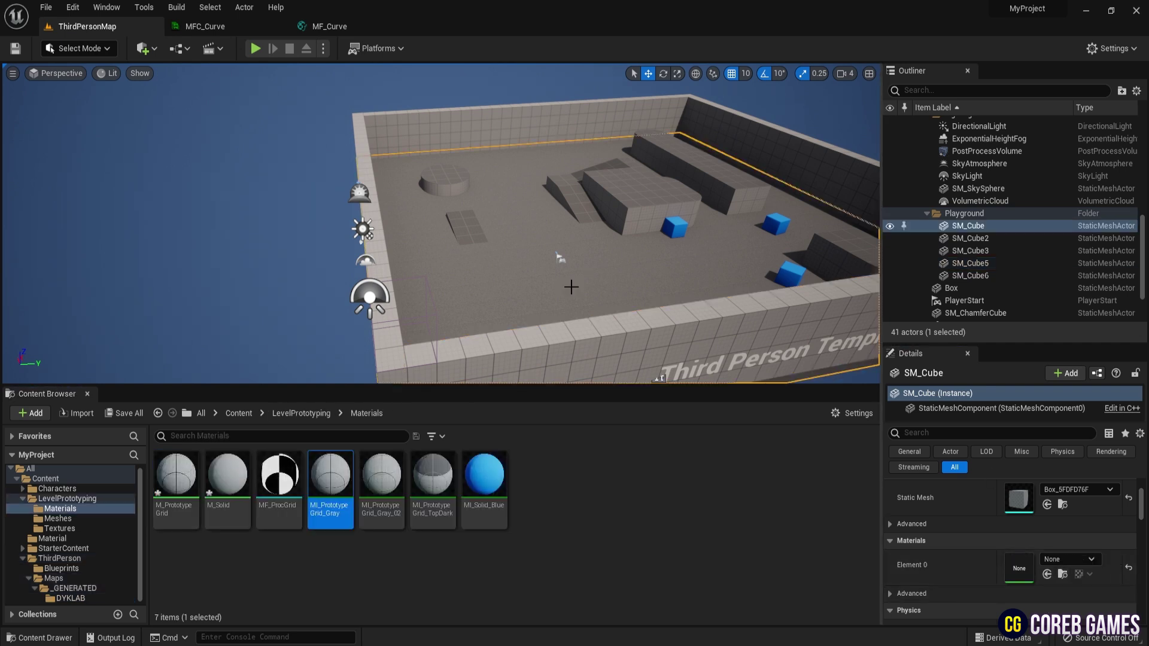
left_click_drag(1027, 560, 1019, 561)
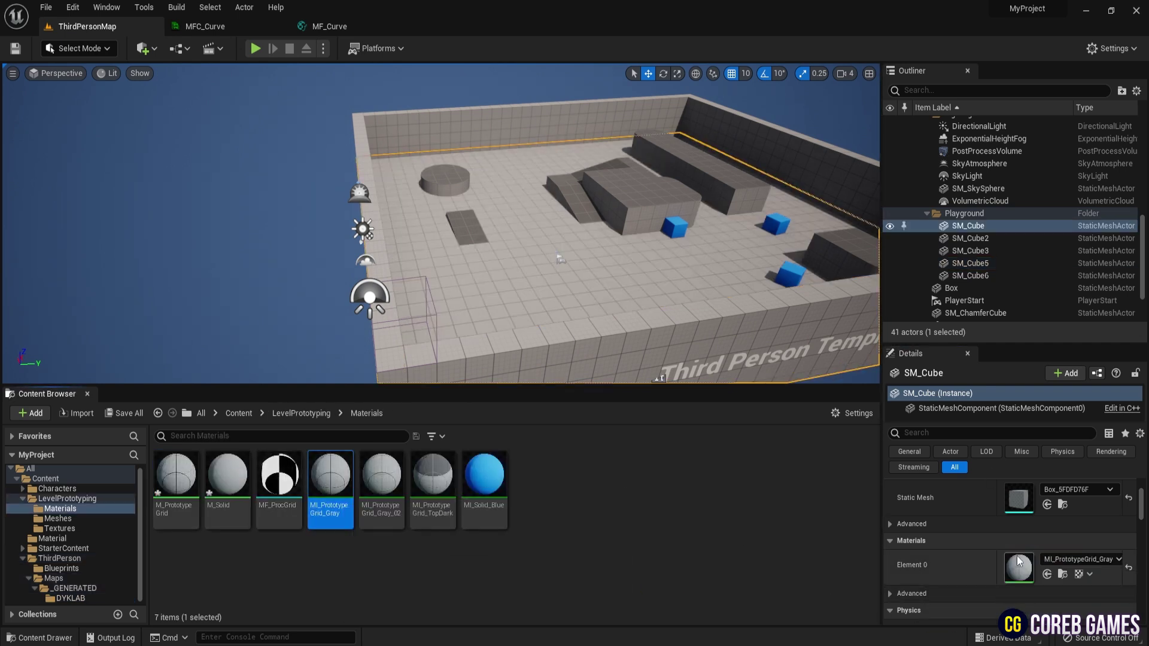
Select all the block and cylinder meshes together with SM_Ramp and check which material they use
right_click_drag(695, 124, 659, 167)
key("w")
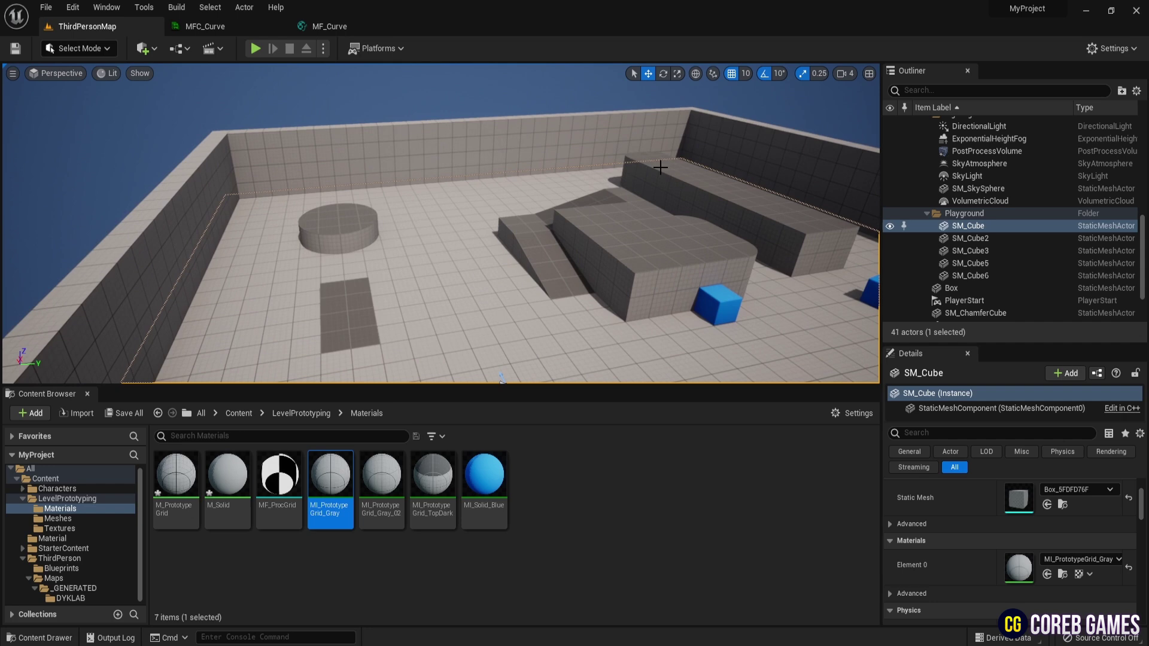
left_click(611, 247)
left_click(342, 233)
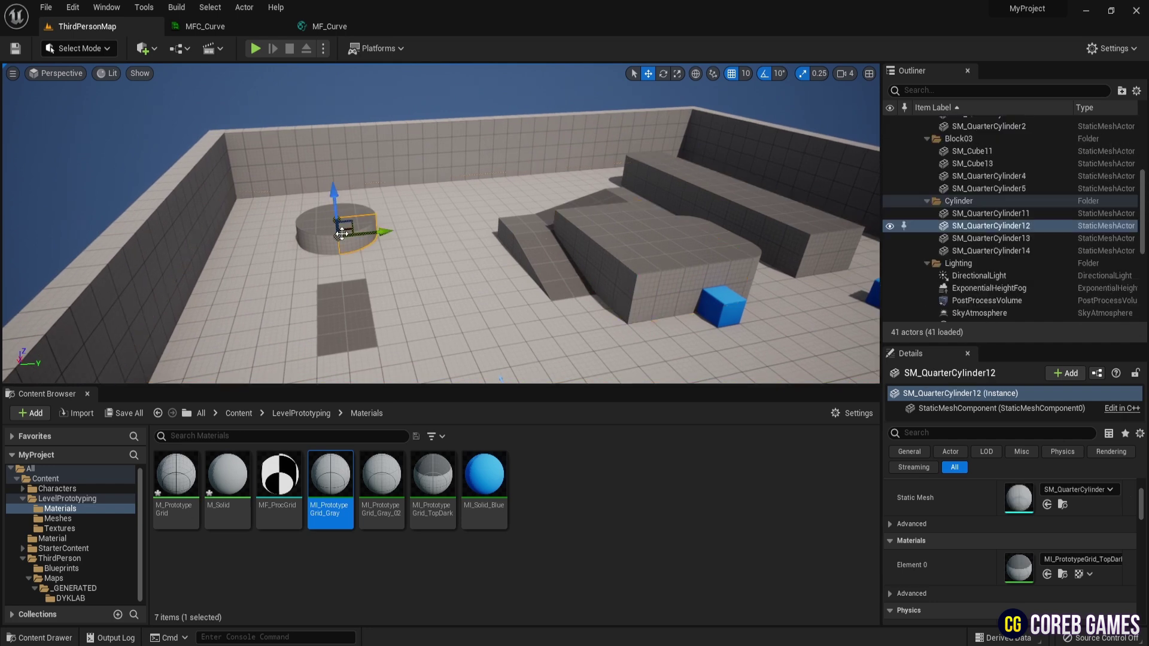
scroll(967, 217, "up", 4)
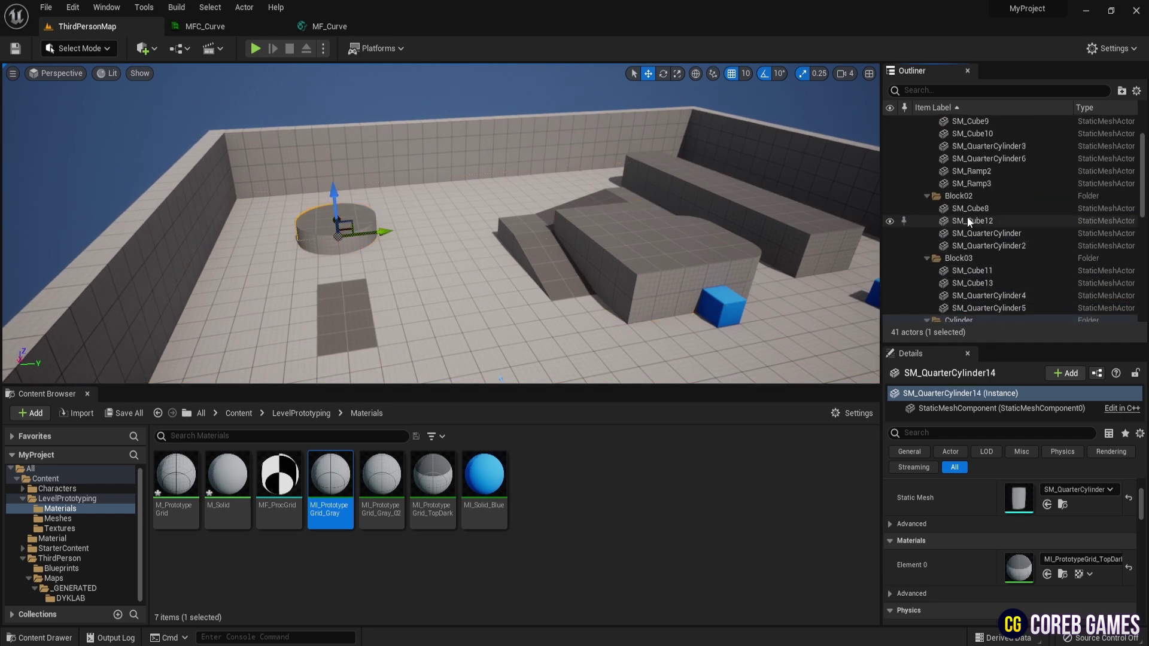
left_click(974, 151, "shift")
scroll(974, 151, "down", 4)
key("f")
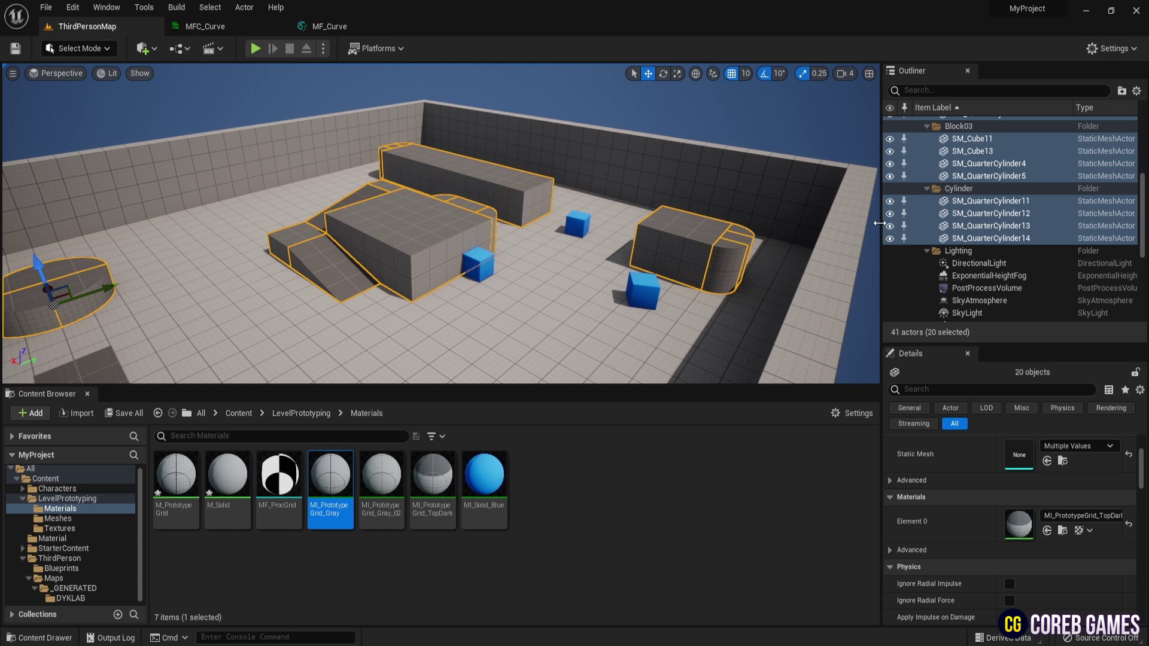
scroll(987, 245, "down", 5)
scroll(971, 274, "down", 4)
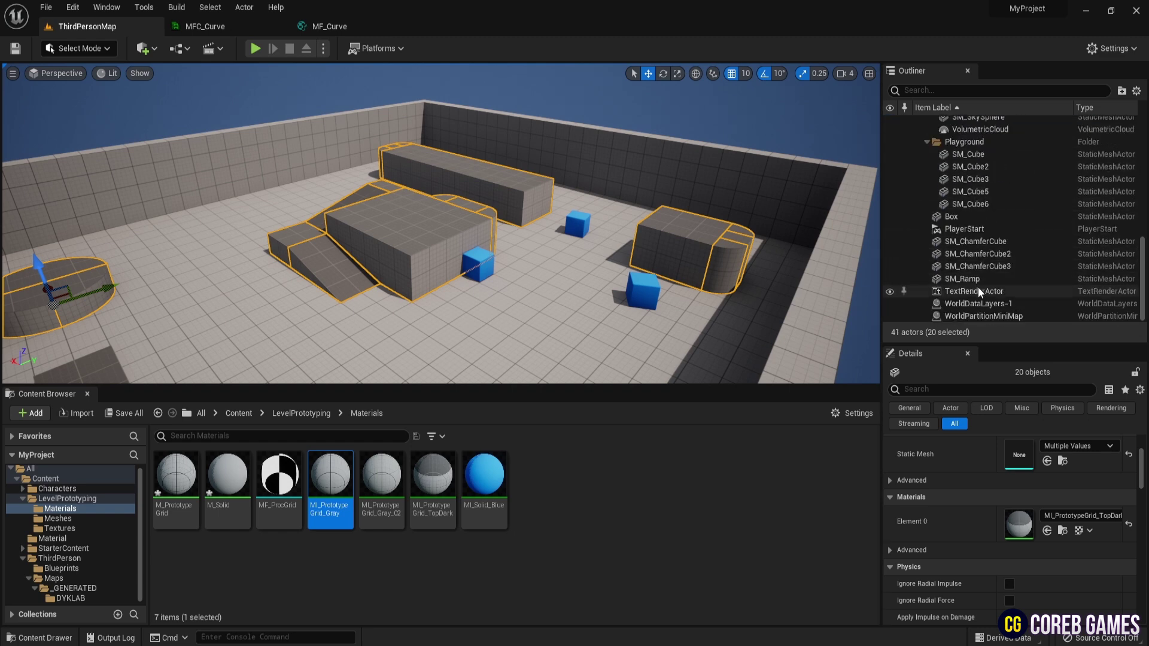
right_click_drag(348, 299, 329, 313)
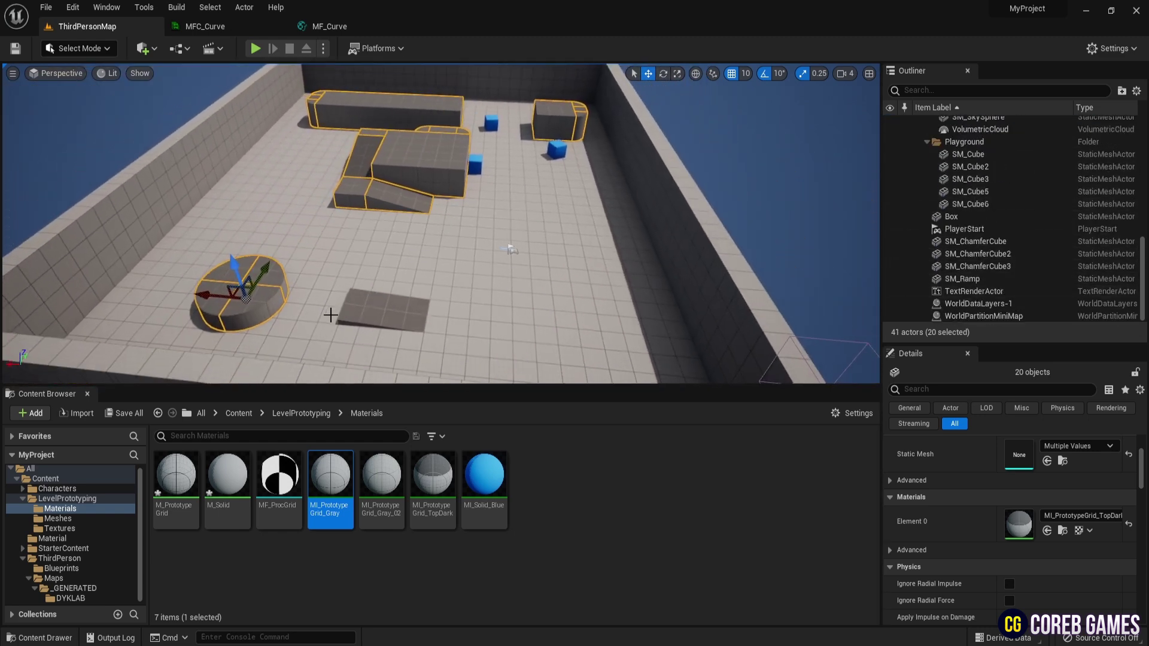
mouse_move(463, 241)
right_mouse_down()
mouse_move(446, 179)
mouse_move(479, 239)
right_mouse_up()
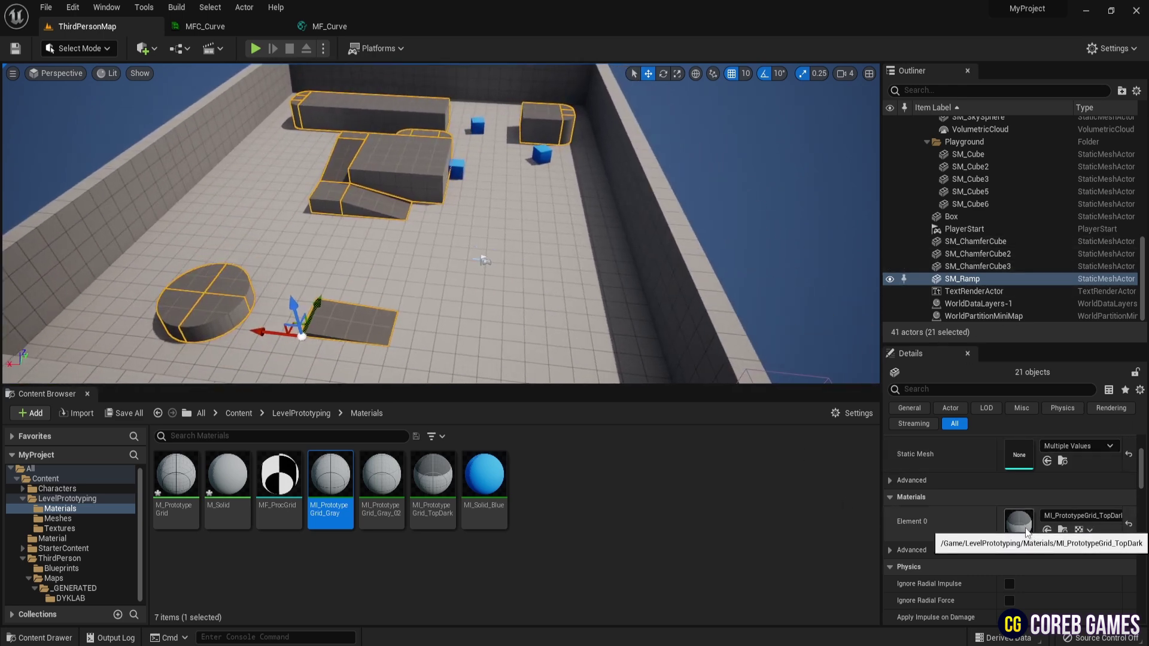
Open the M_PrototypeGrid material, add a MaterialFunctionCall set to MF_Curve and connect its result to World Position Offset
left_click(174, 483)
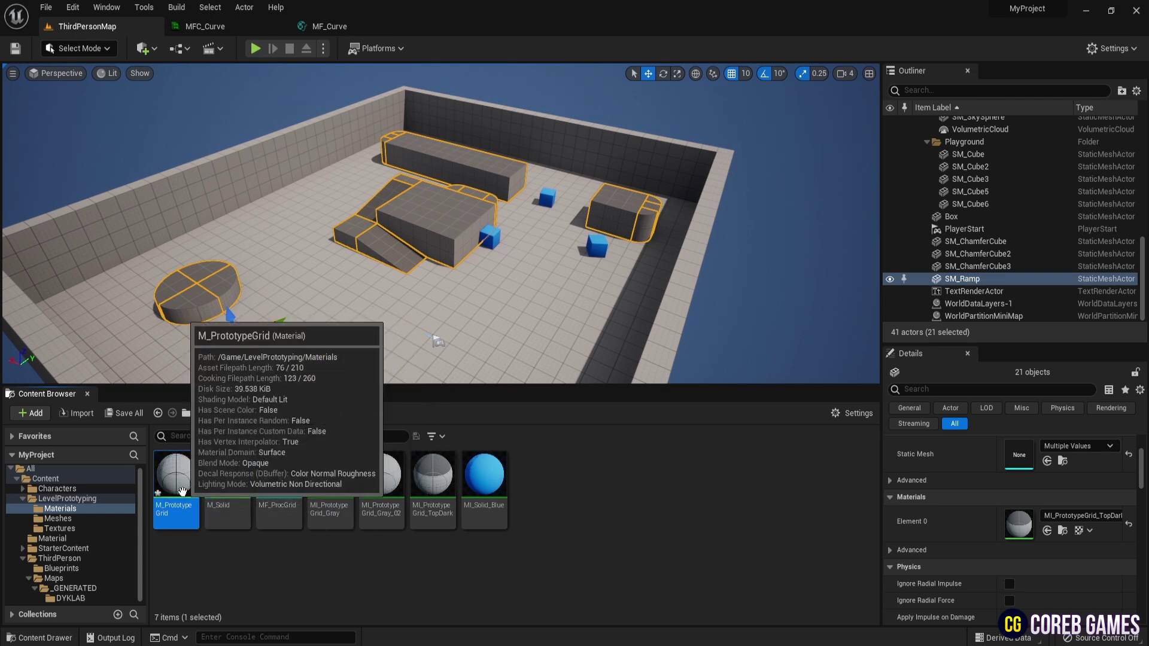
double_click(182, 492)
right_click_drag(398, 406, 441, 250)
right_click(518, 369)
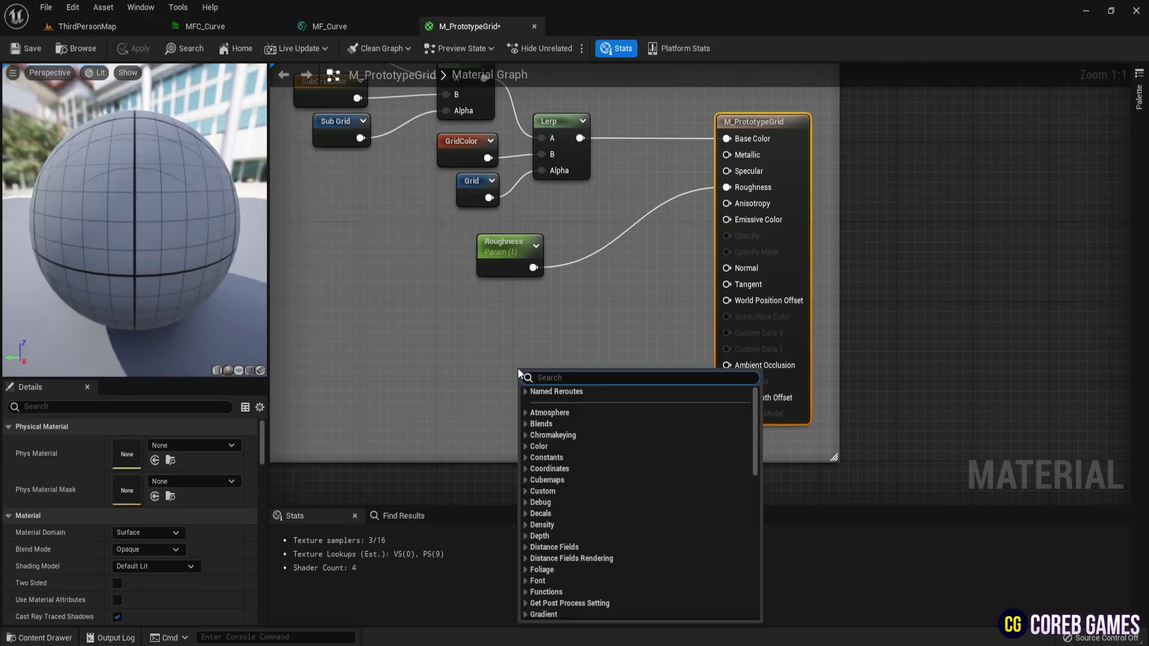
type("material")
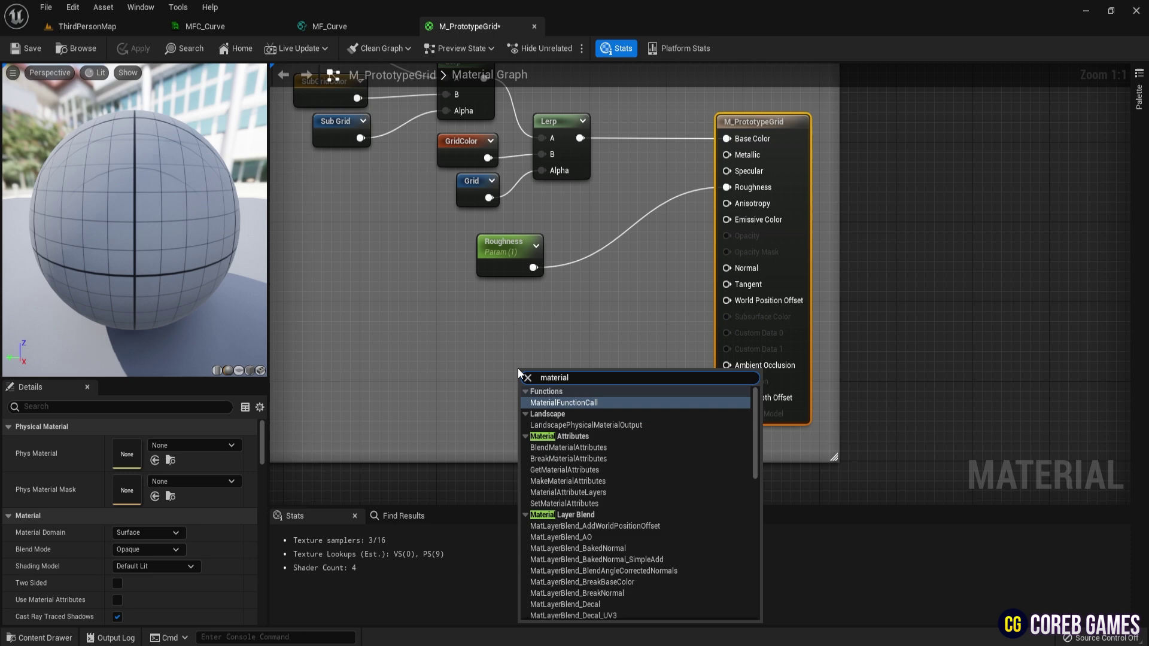
key("Return")
left_click(204, 446)
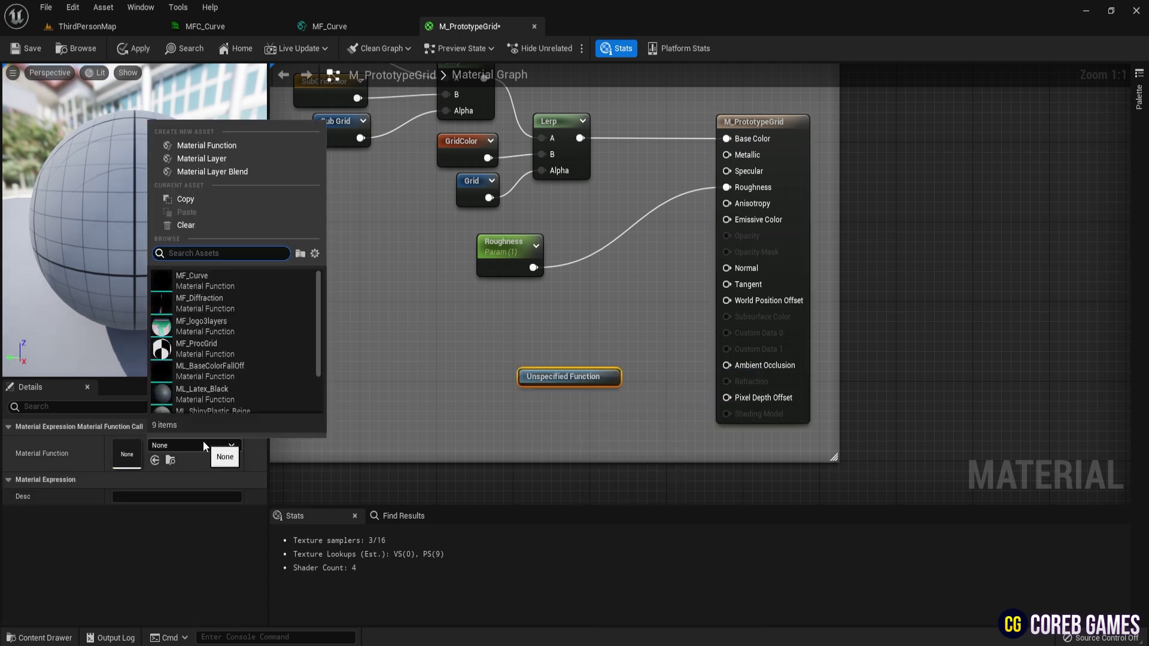
left_click(264, 277)
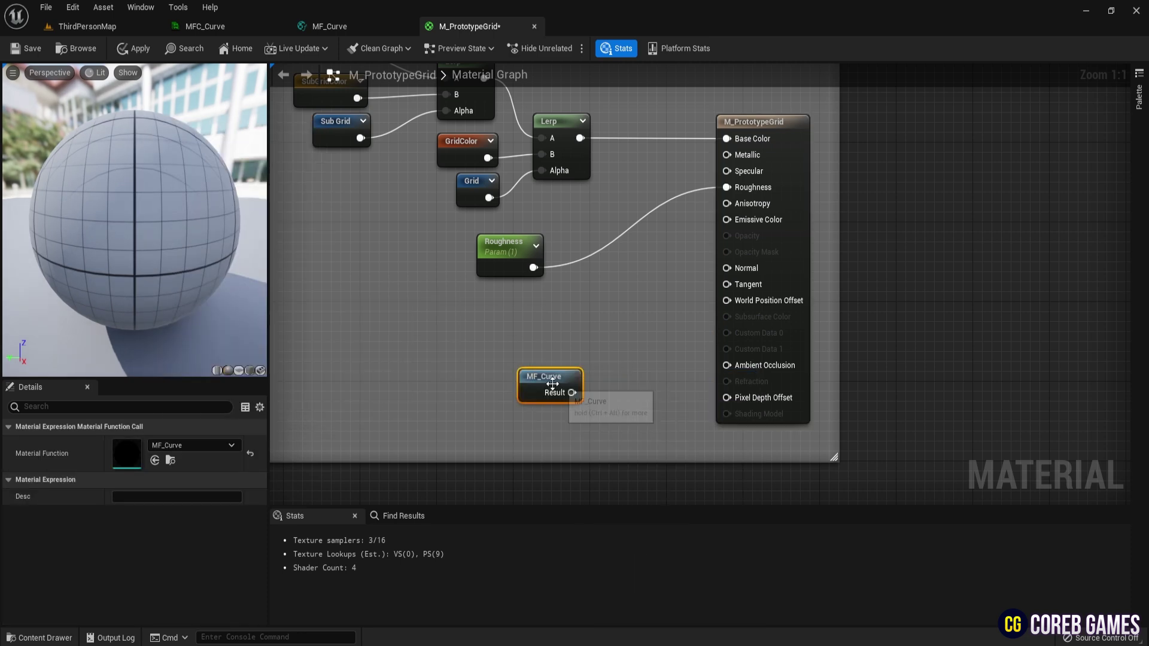
left_click_drag(584, 309, 738, 303)
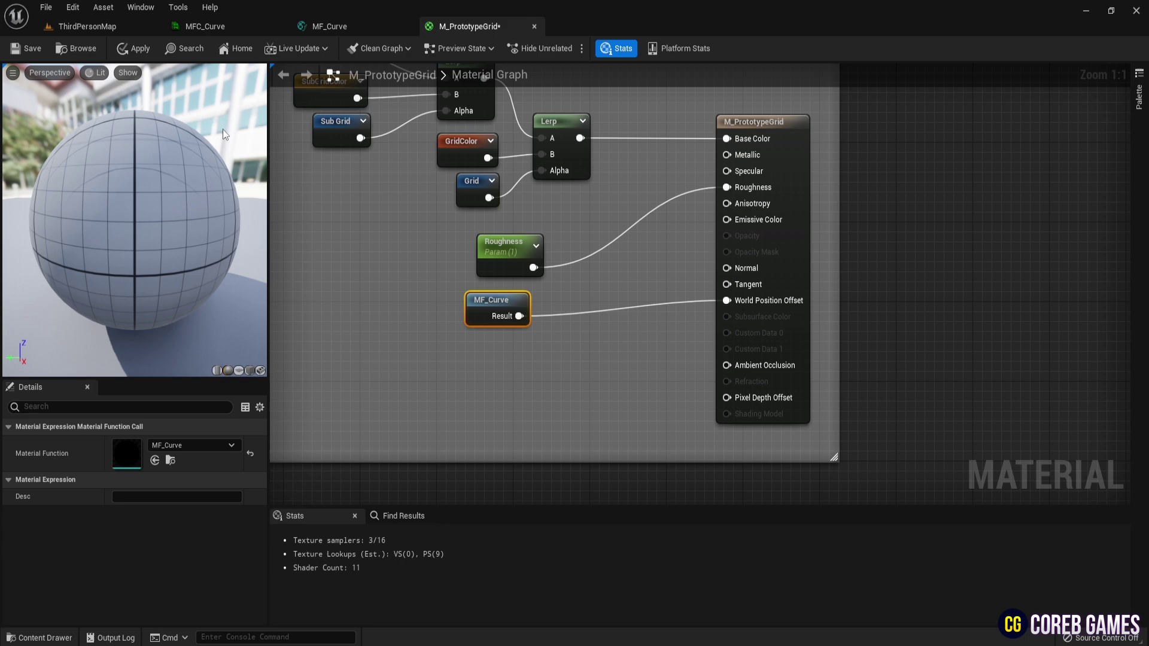
Open the M_Solid material from the level's Materials folder and feed an MF_Curve function call into its World Position Offset
left_click(123, 31)
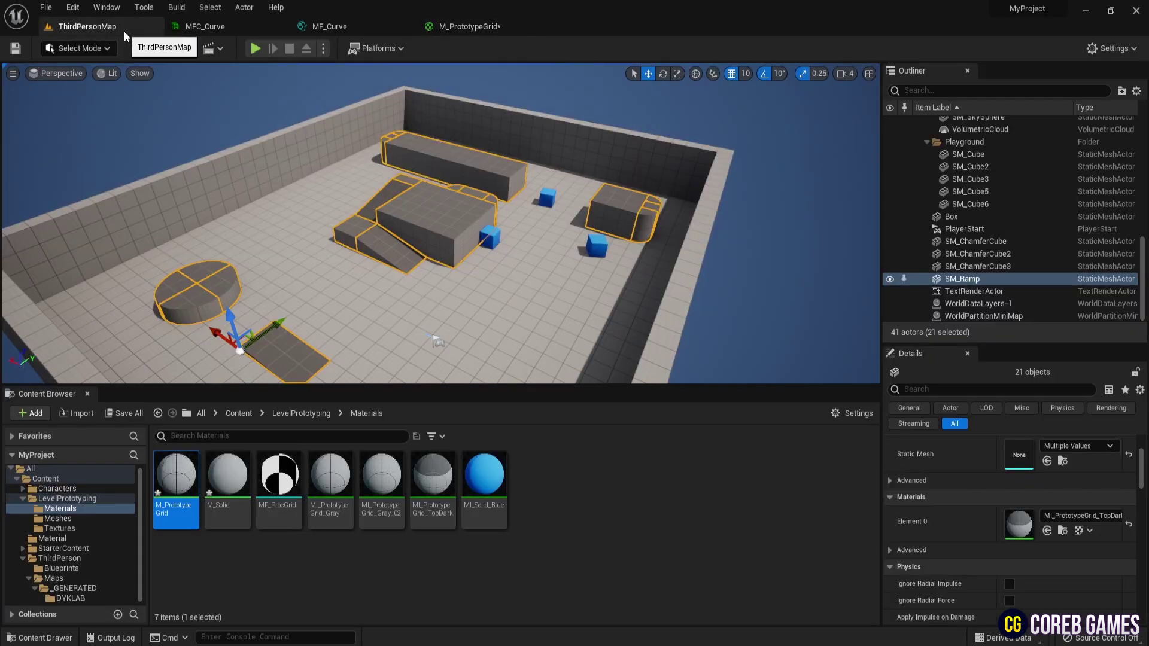
double_click(243, 462)
right_click_drag(321, 384, 467, 370)
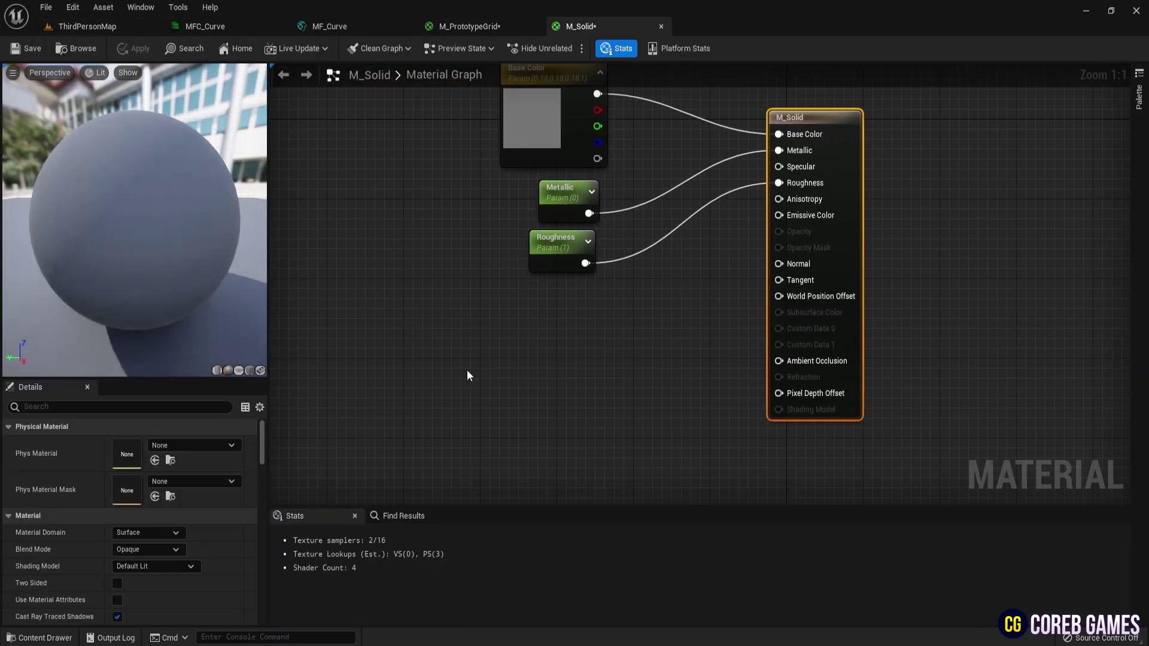
right_click(532, 333)
type("material")
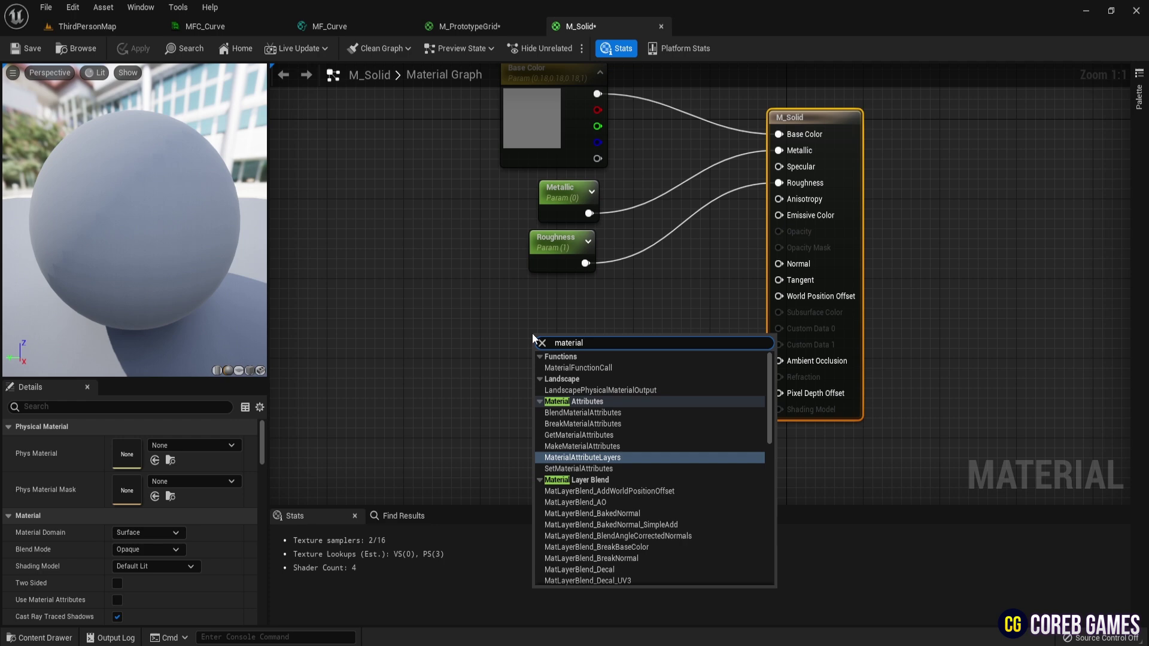
key("Up")
key("Up")
key("Up")
key("Up")
key("Up")
key("Up")
key("Return")
left_click(197, 445)
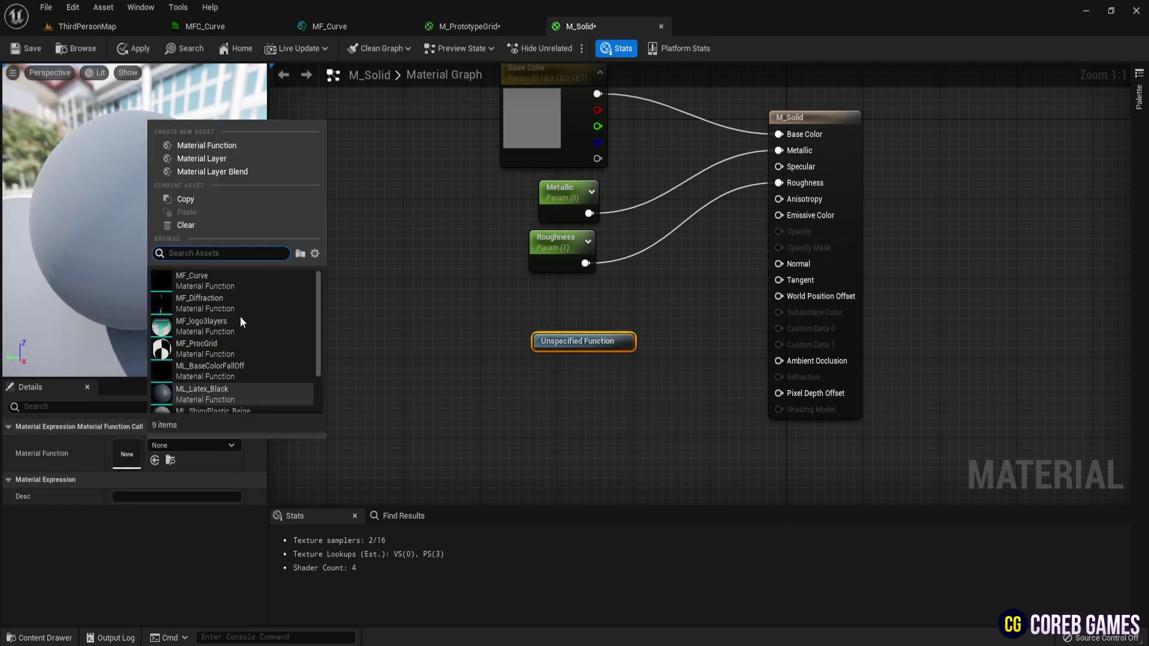
left_click(252, 281)
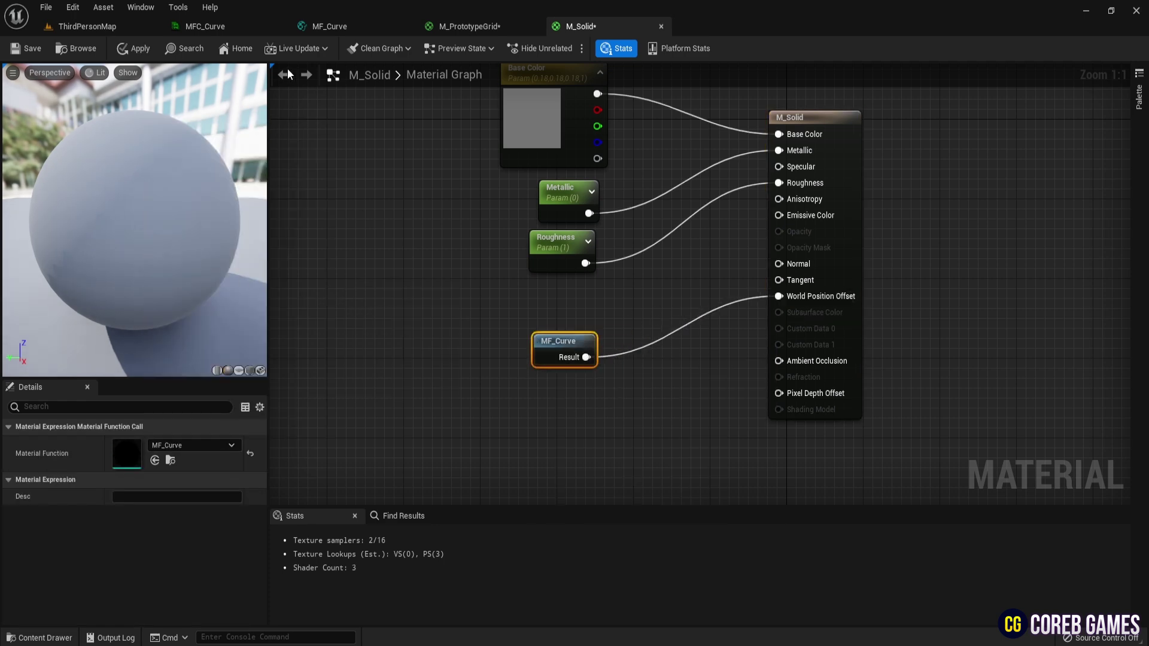
Apply and save the changes to M_Solid and M_PrototypeGrid, and return to the ThirdPersonMap level
left_click(122, 51)
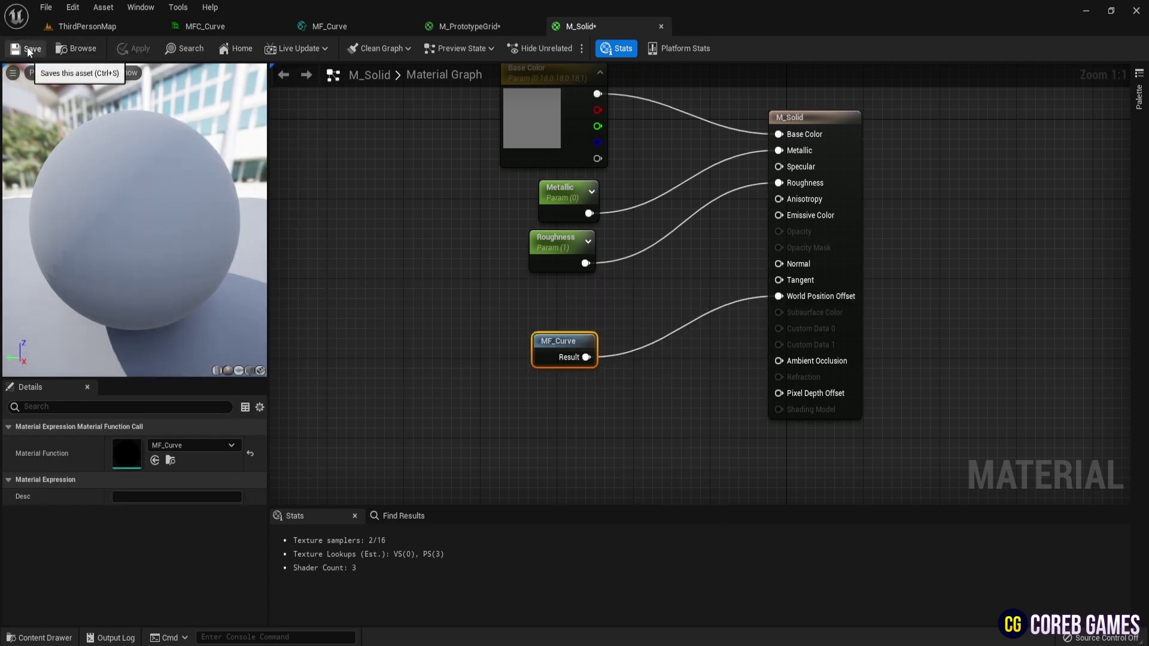
left_click(475, 28)
left_click(118, 51)
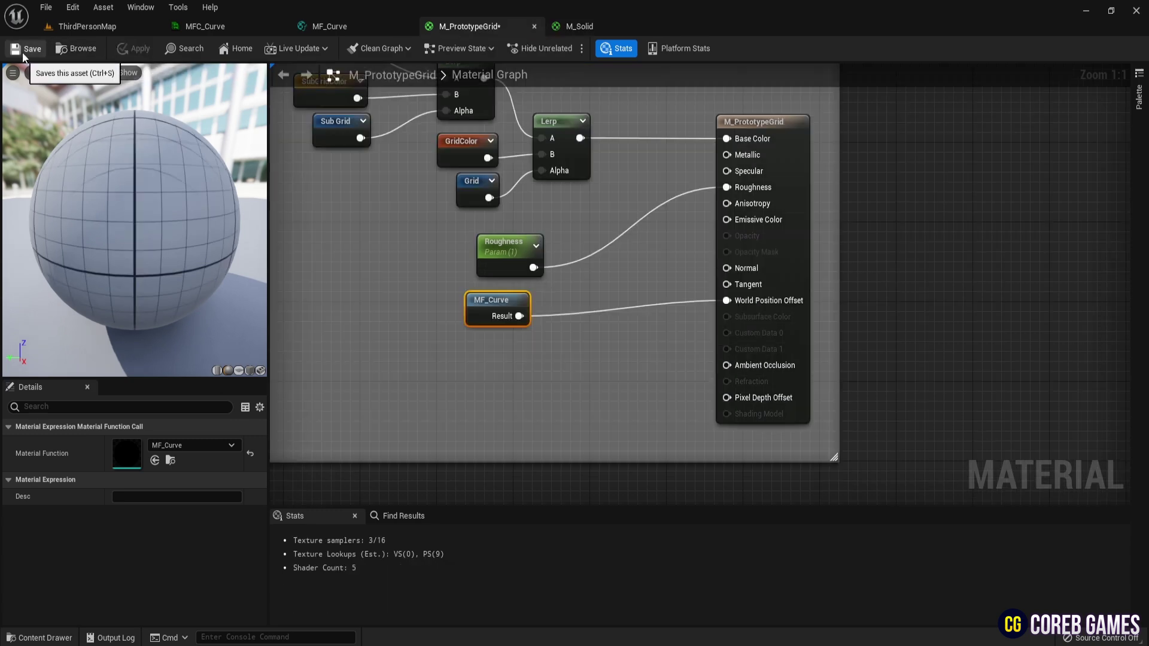
left_click(223, 26)
left_click(323, 26)
left_click(120, 30)
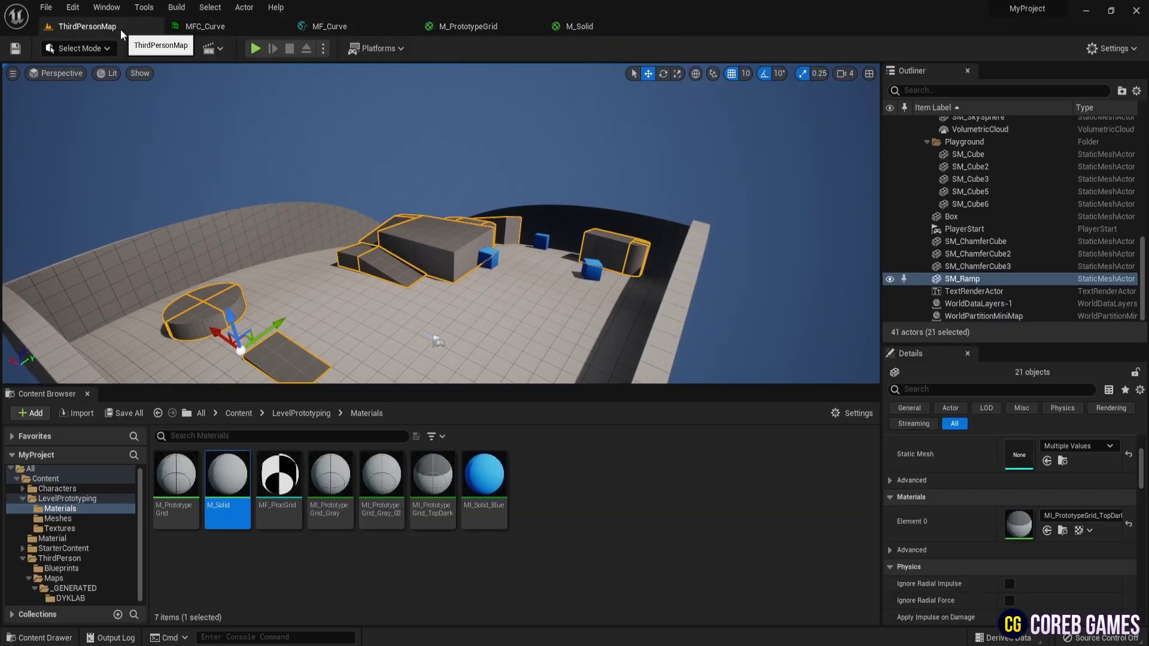
Examine the curved level, play-test it by running the character between the blocks and walls, and stop the session
middle_click_drag(437, 341, 481, 371)
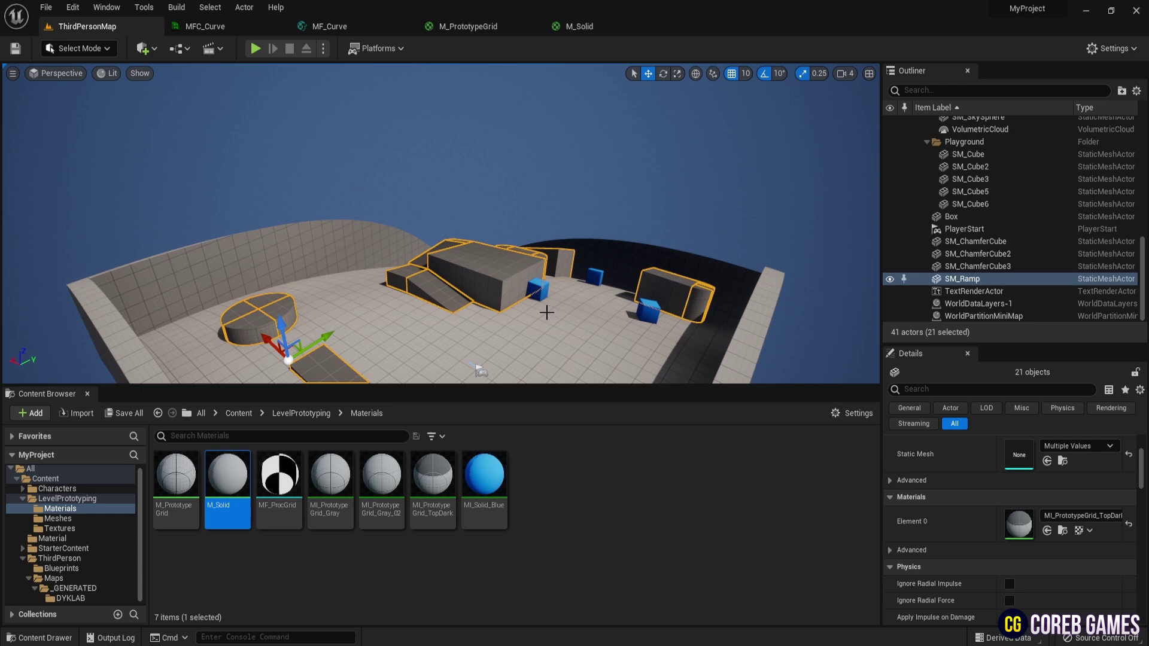
right_click_drag(547, 312, 544, 321)
key("w")
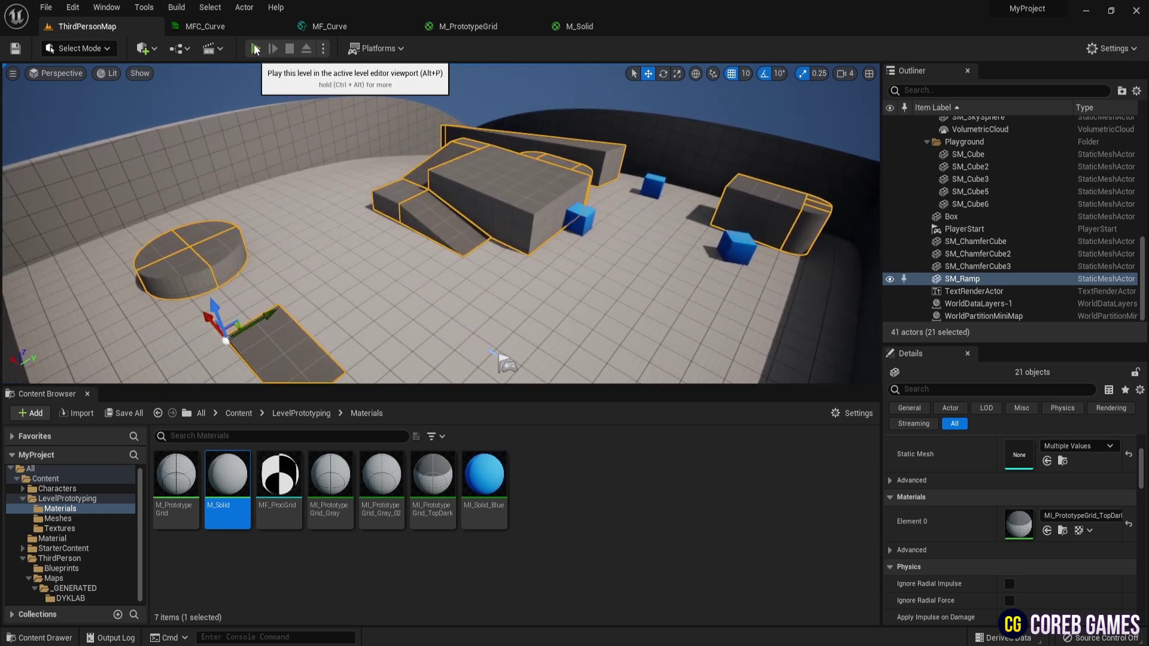
left_click(255, 49)
key("a")
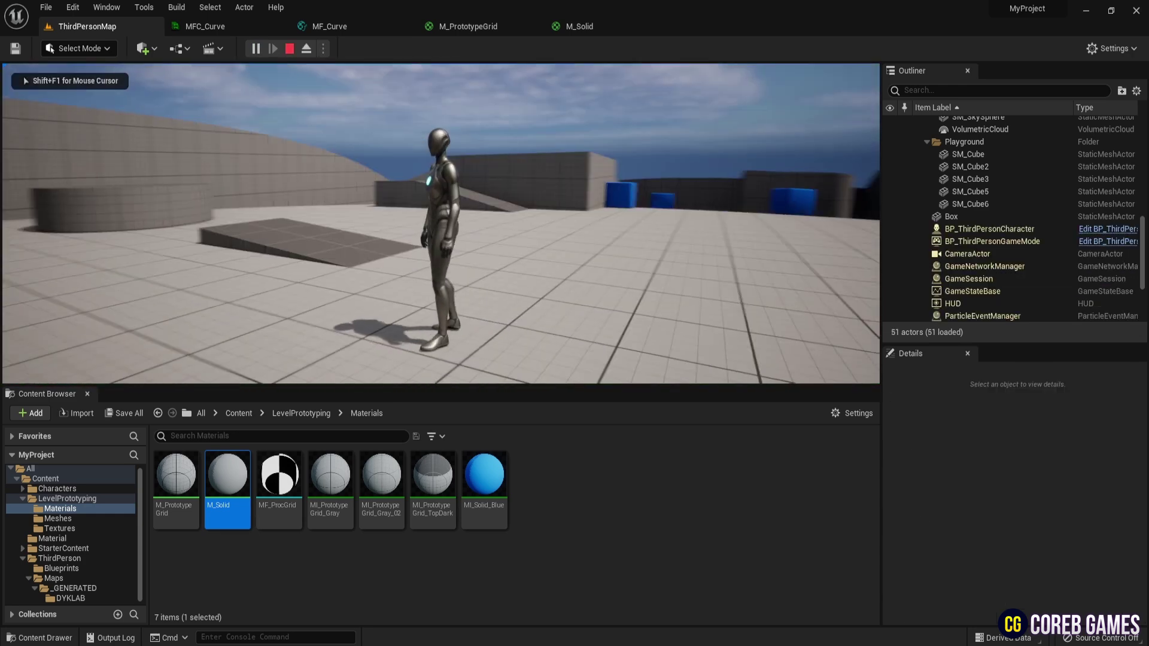
key("w")
key("d")
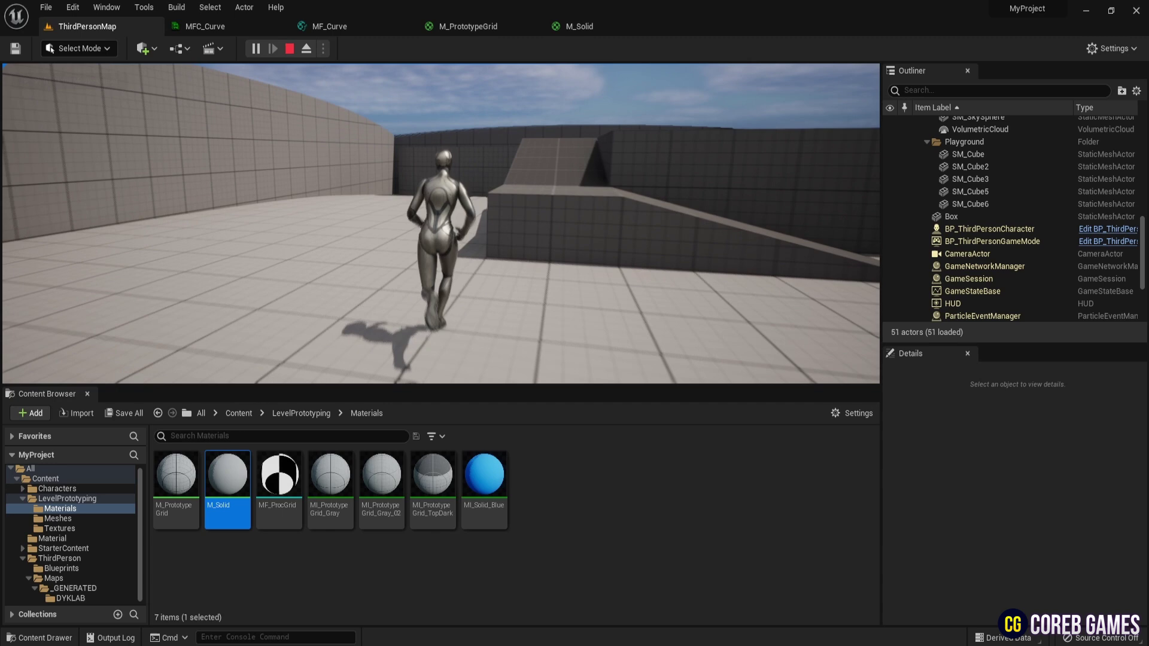
key("w")
key("a")
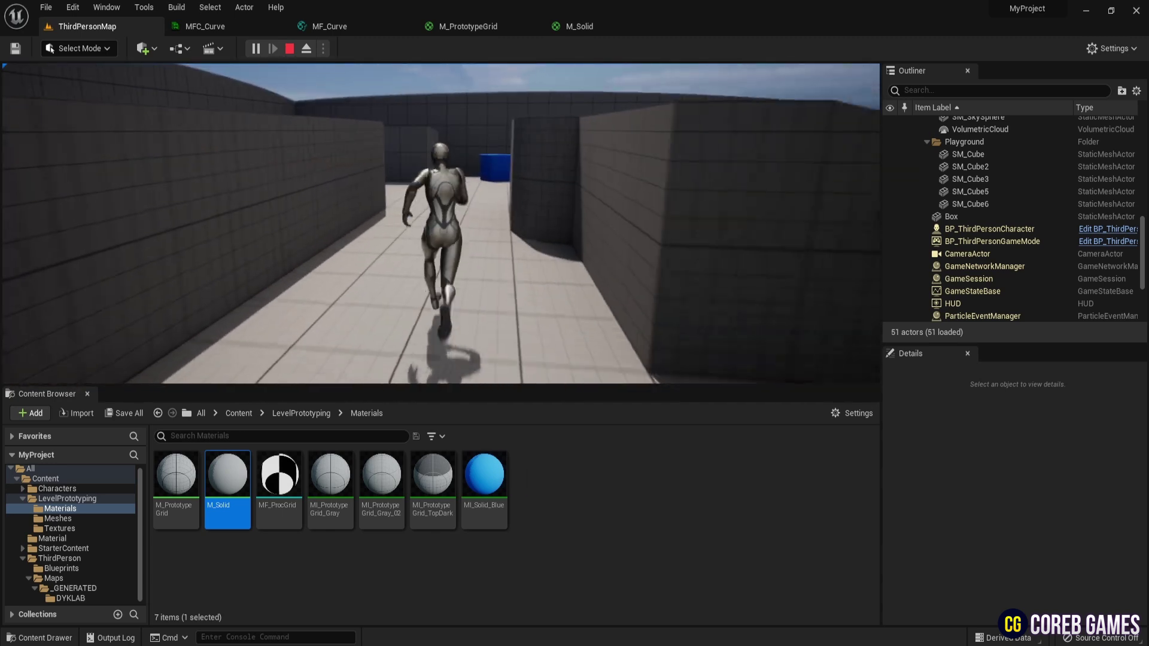
key("Escape")
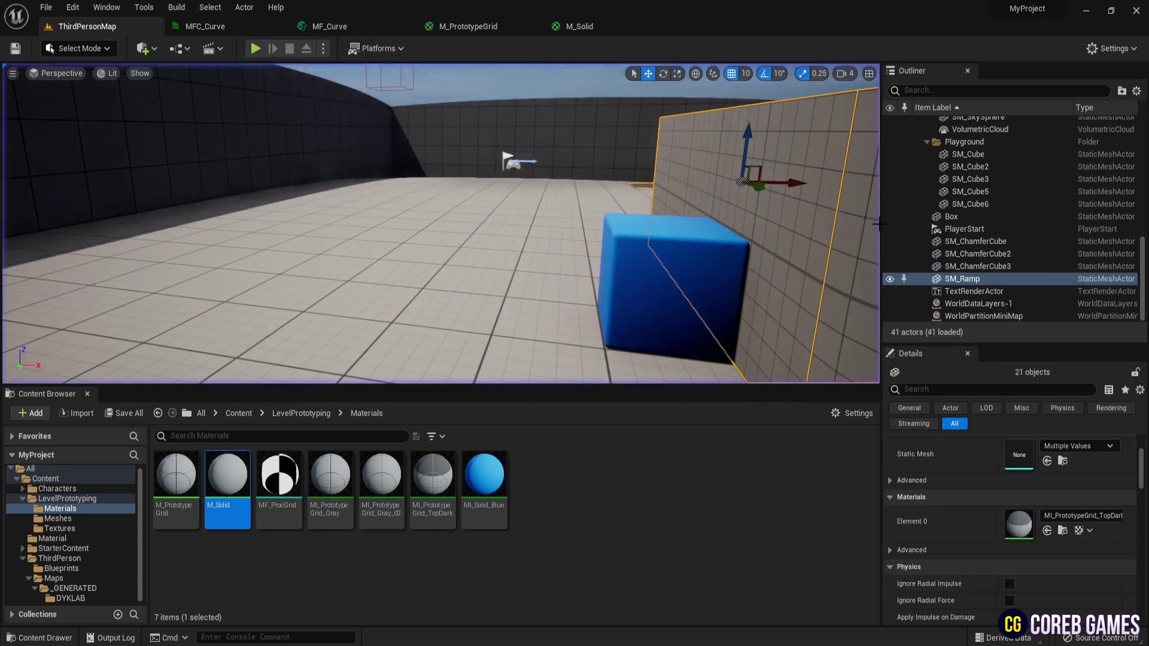
Set Power's default value to 8 in the MFC_Curve parameter collection, save it and return to the ThirdPersonMap level
left_click(236, 31)
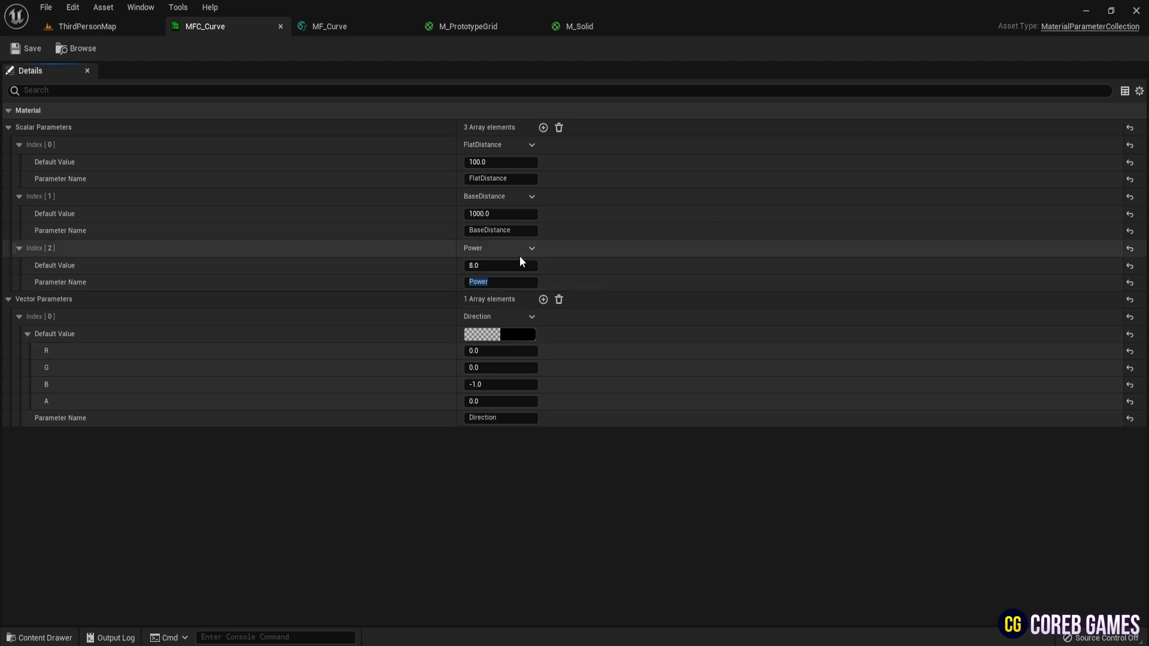
left_click(26, 47)
left_click(143, 27)
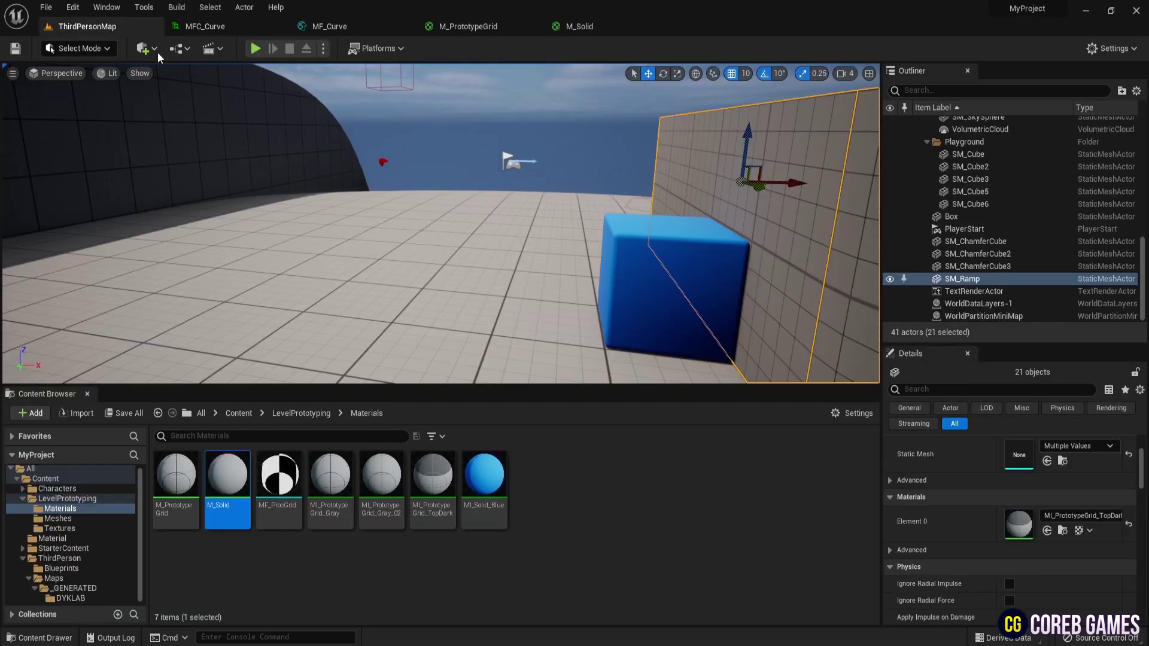
Play-test the level by running the character past the walls, ramps and blue blocks to examine the stronger curvature, and stop the session
left_click(251, 49)
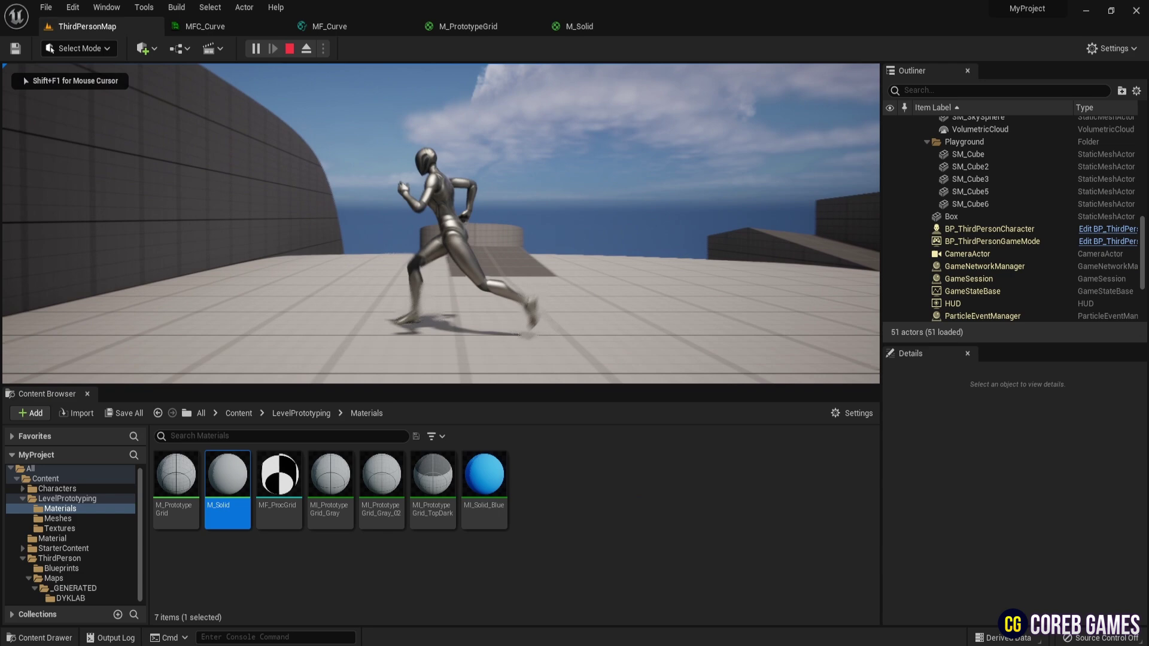
key("w")
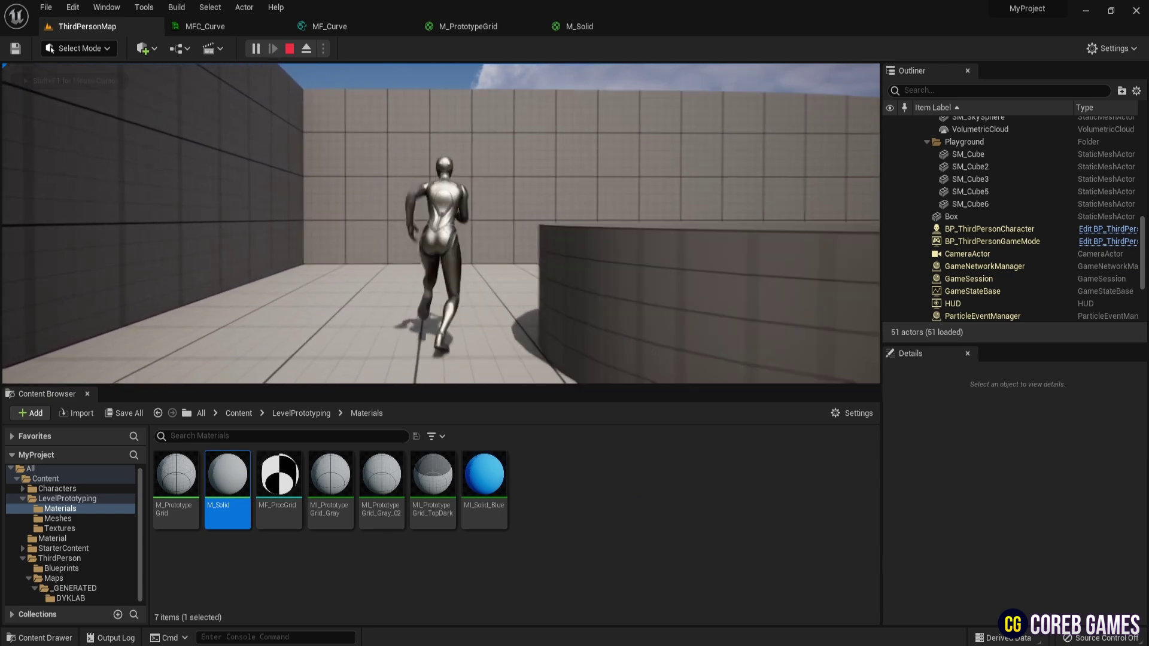
key("w")
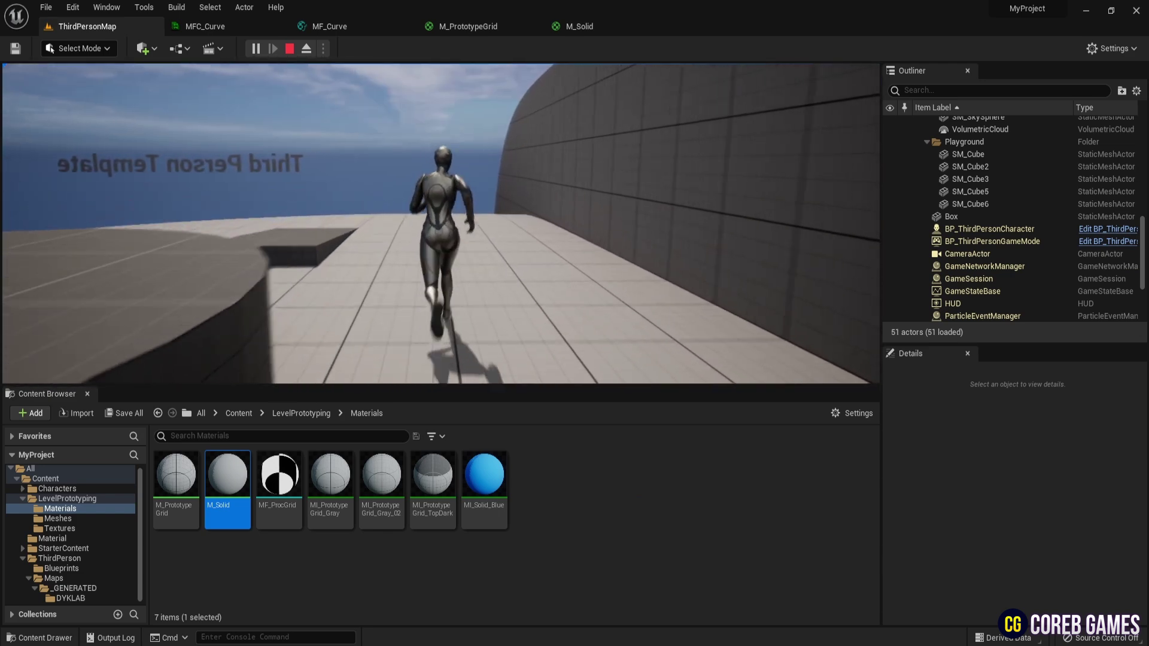
key("w")
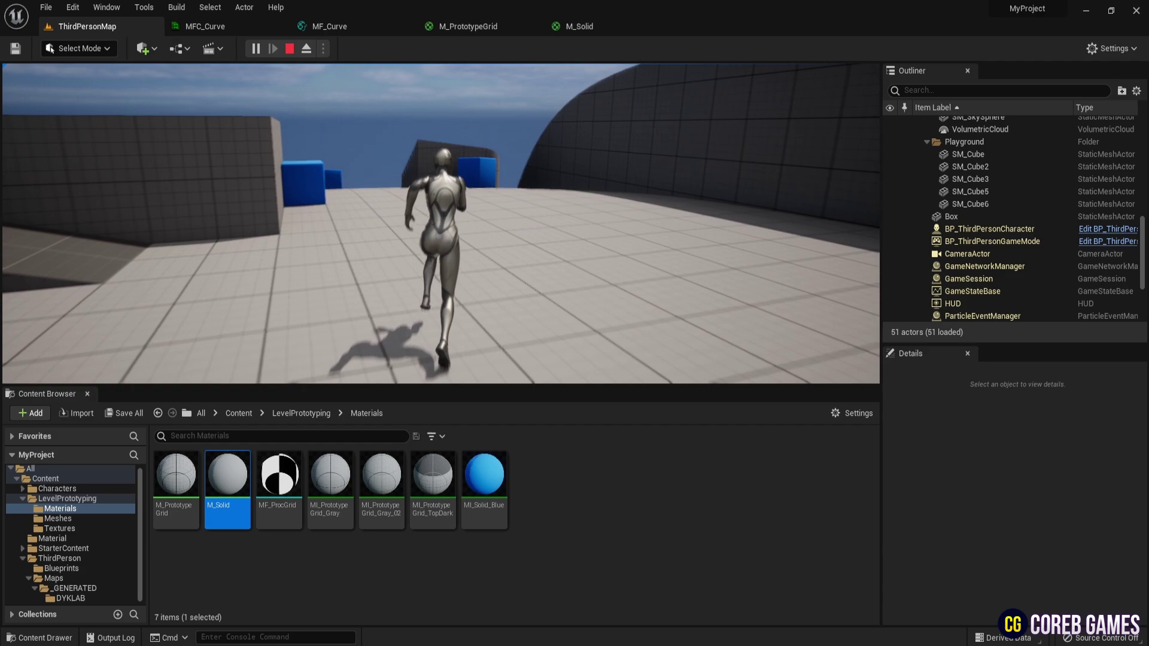
key("w")
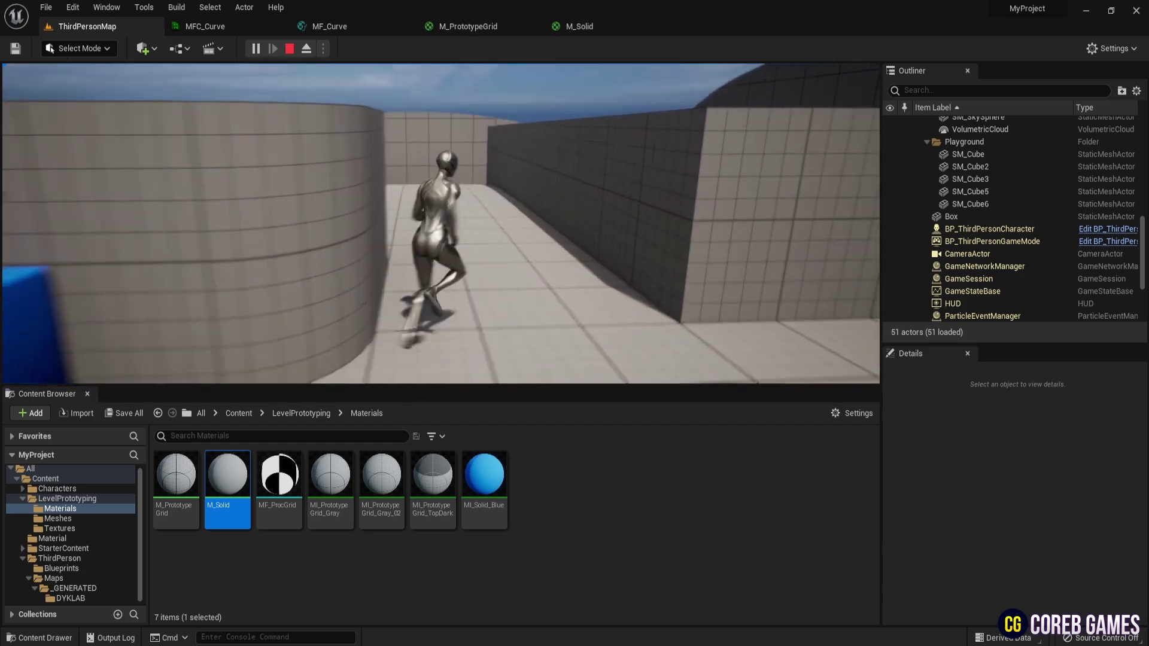
key("w")
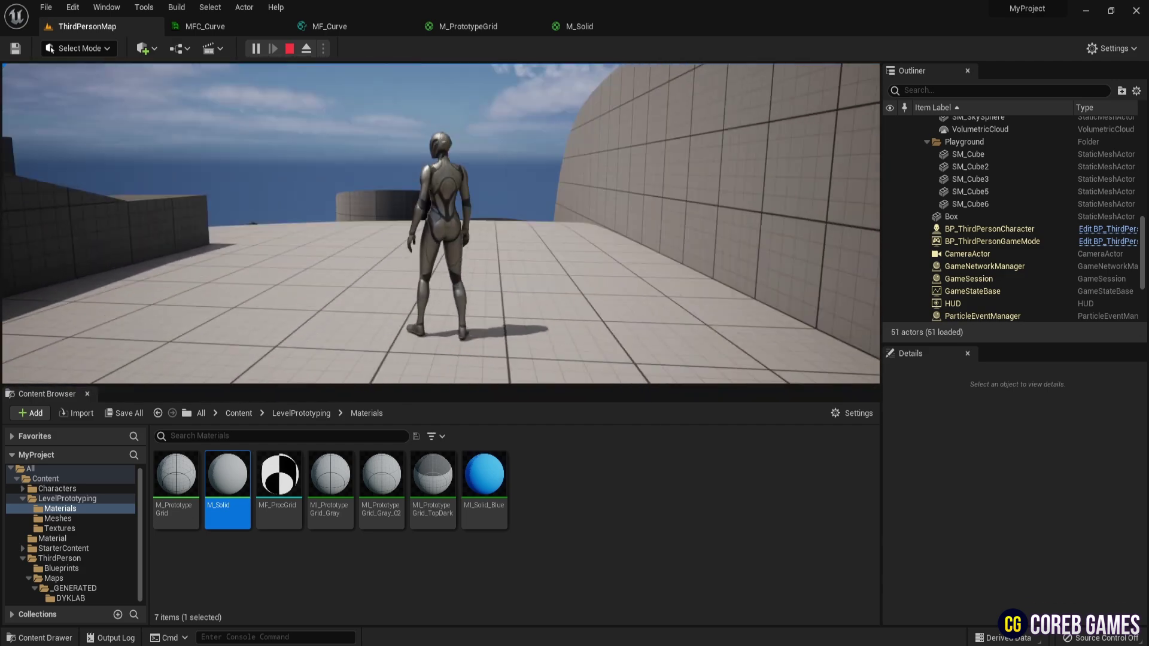
key("w")
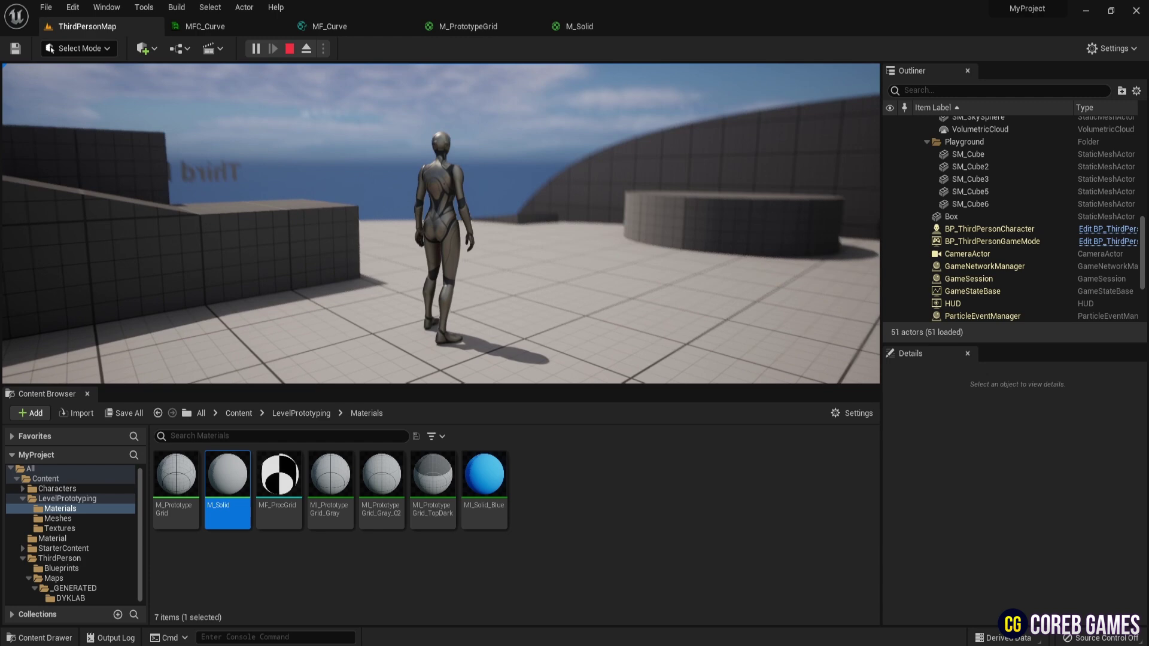
key("Escape")
Detach MFC_Curve into a floating window over ThirdPersonMap and start a play session with its parameters in view
left_click(304, 27)
left_click(210, 33)
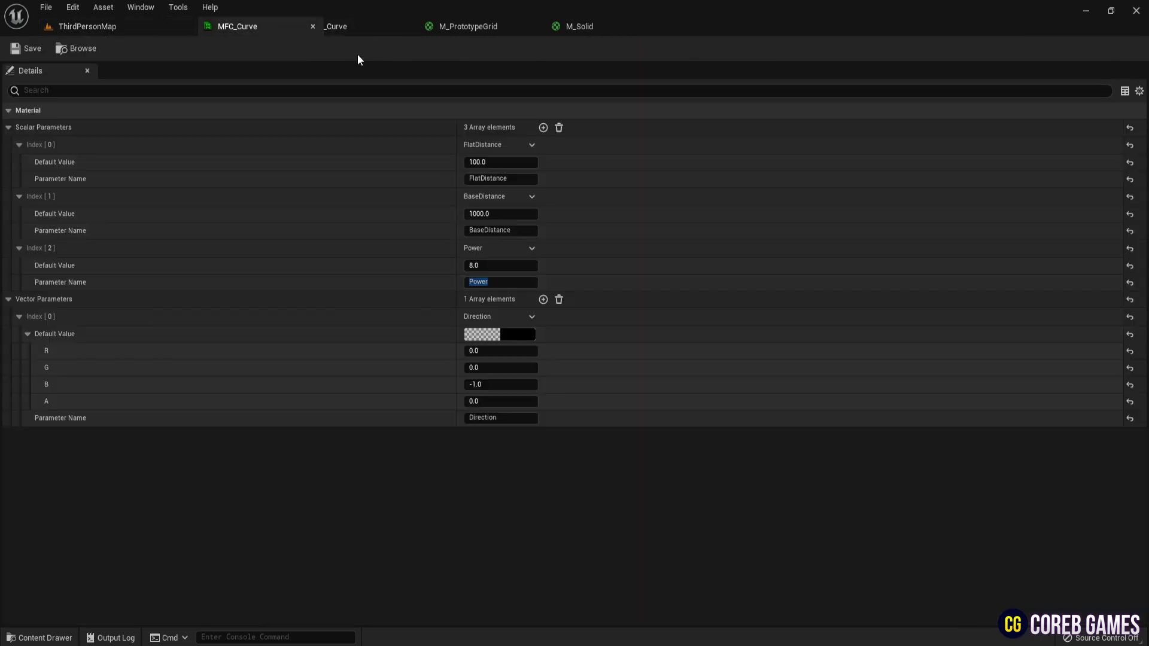
left_click_drag(358, 56, 670, 117)
left_click(87, 26)
key("alt+p")
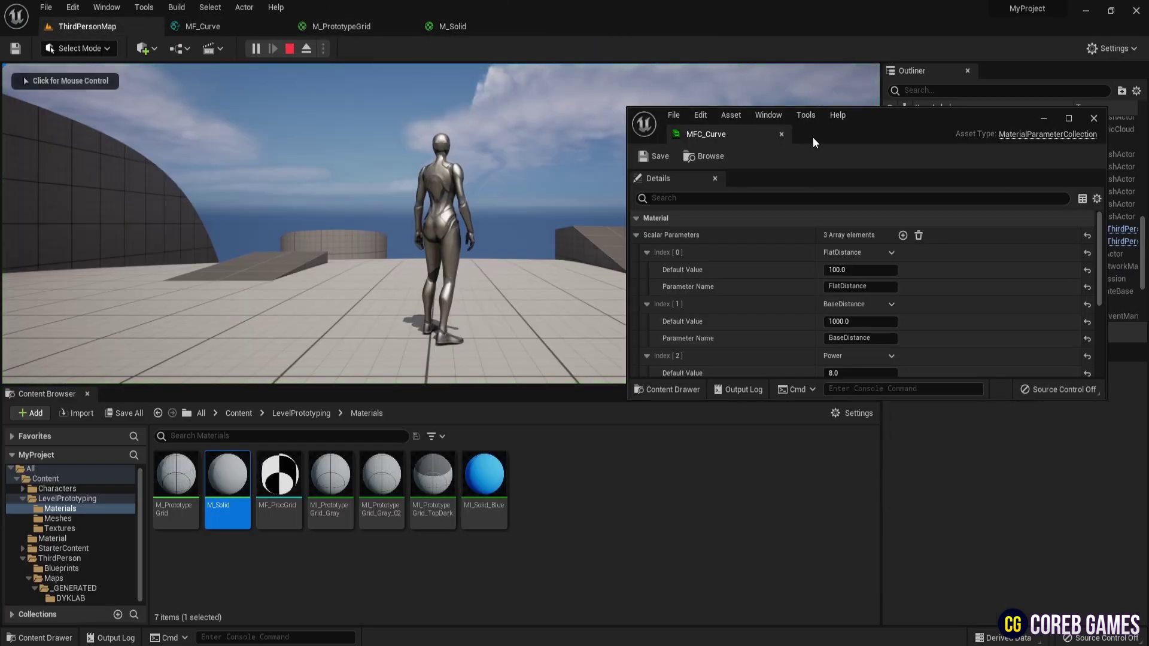
left_click_drag(812, 138, 831, 135)
Tune the MFC_Curve defaults during play to FlatDistance about 433.44, BaseDistance about 457.69 and Power 8
scroll(877, 260, "down", 2)
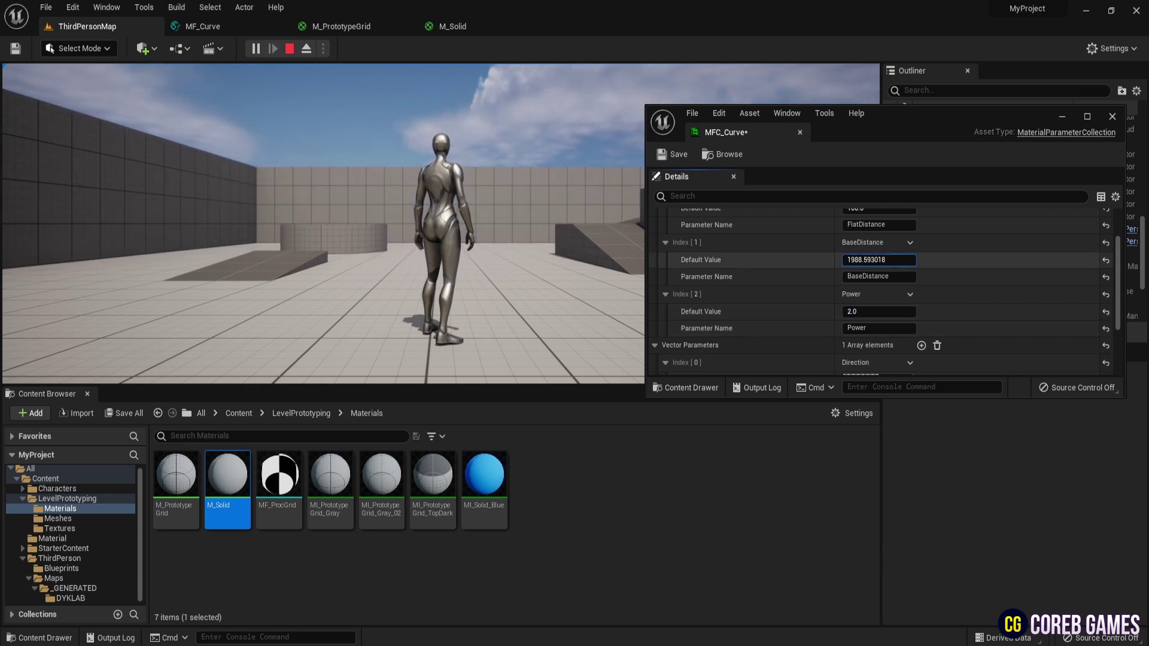
left_click_drag(859, 261, 853, 260)
left_click_drag(868, 312, 891, 311)
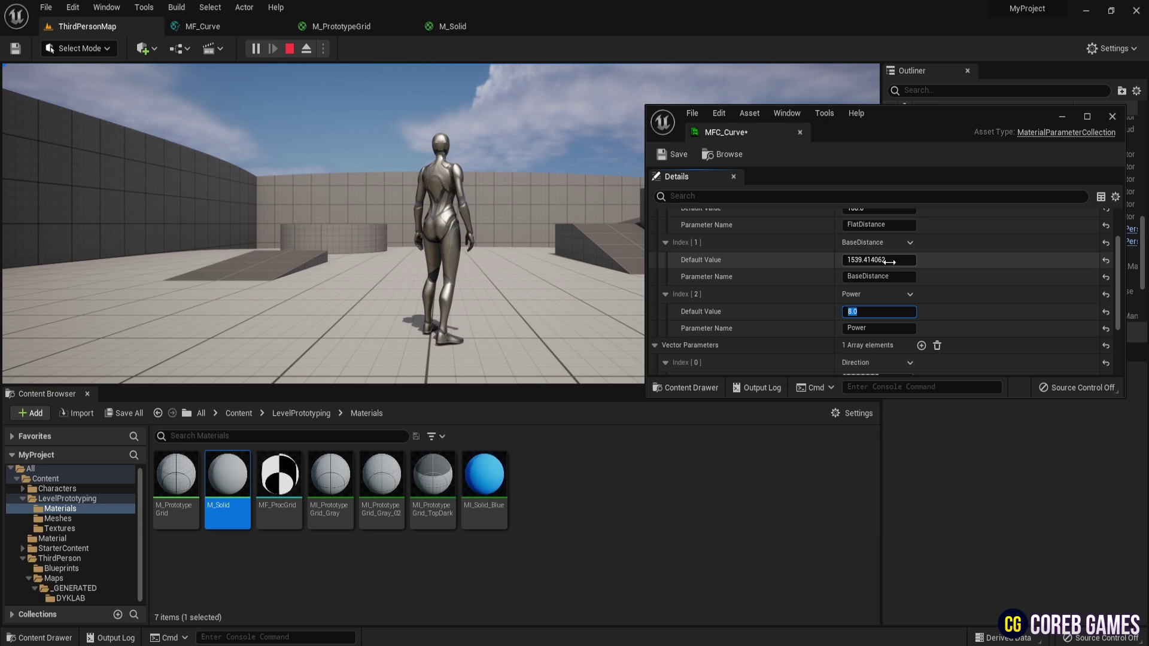
left_click_drag(887, 260, 909, 228)
scroll(882, 245, "up", 1)
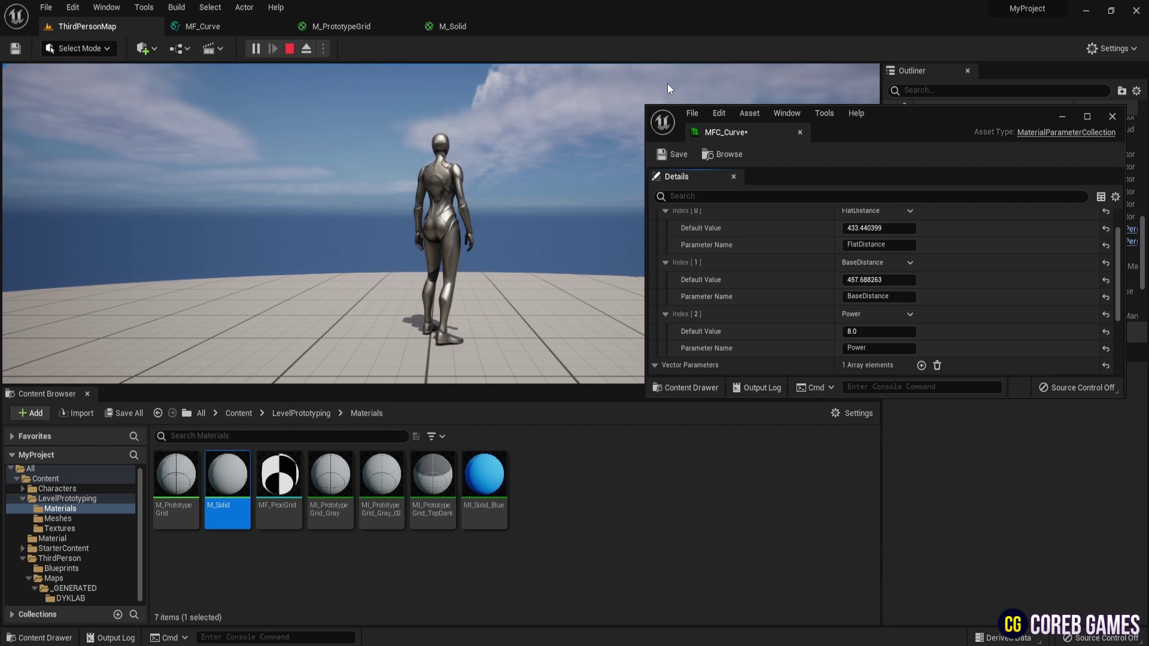
Move the MFC_Curve window clear of the viewport and run the character through the level to examine the adjusted curvature
left_click_drag(900, 124, 913, 433)
left_click(778, 299)
key("w")
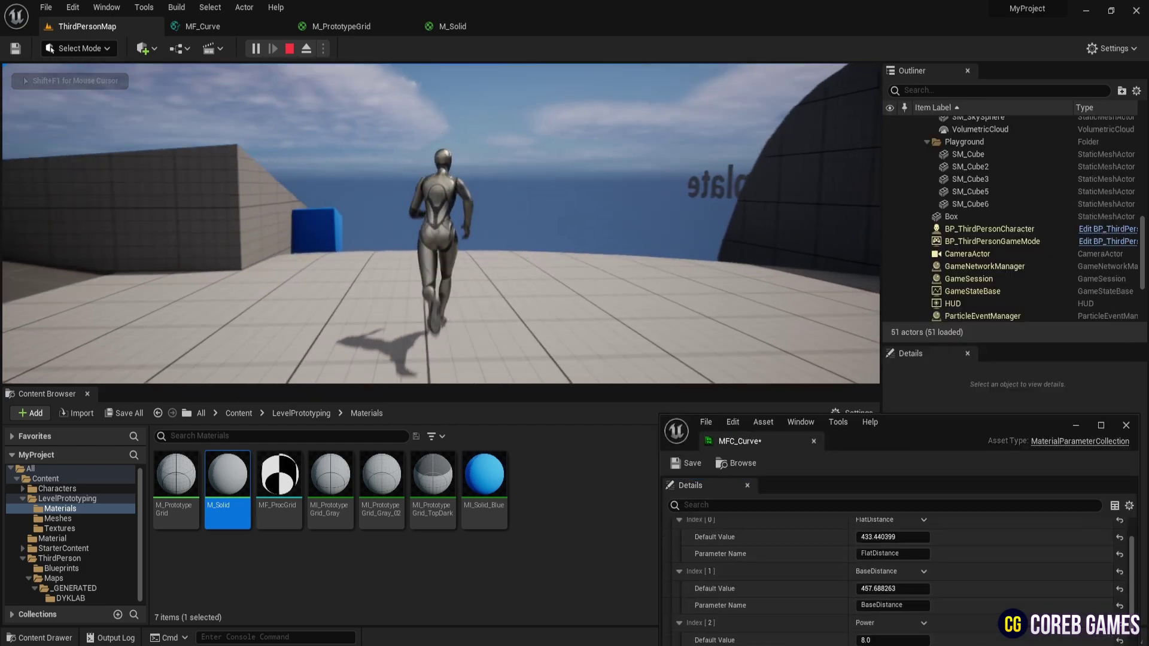
key("w")
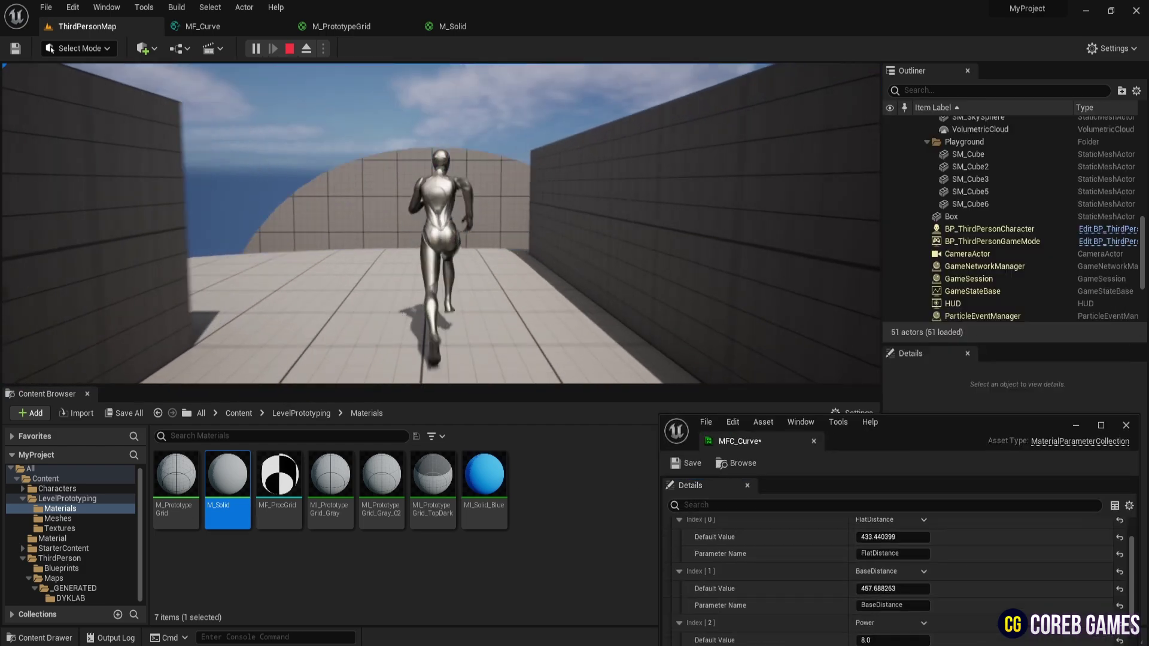
key("Escape")
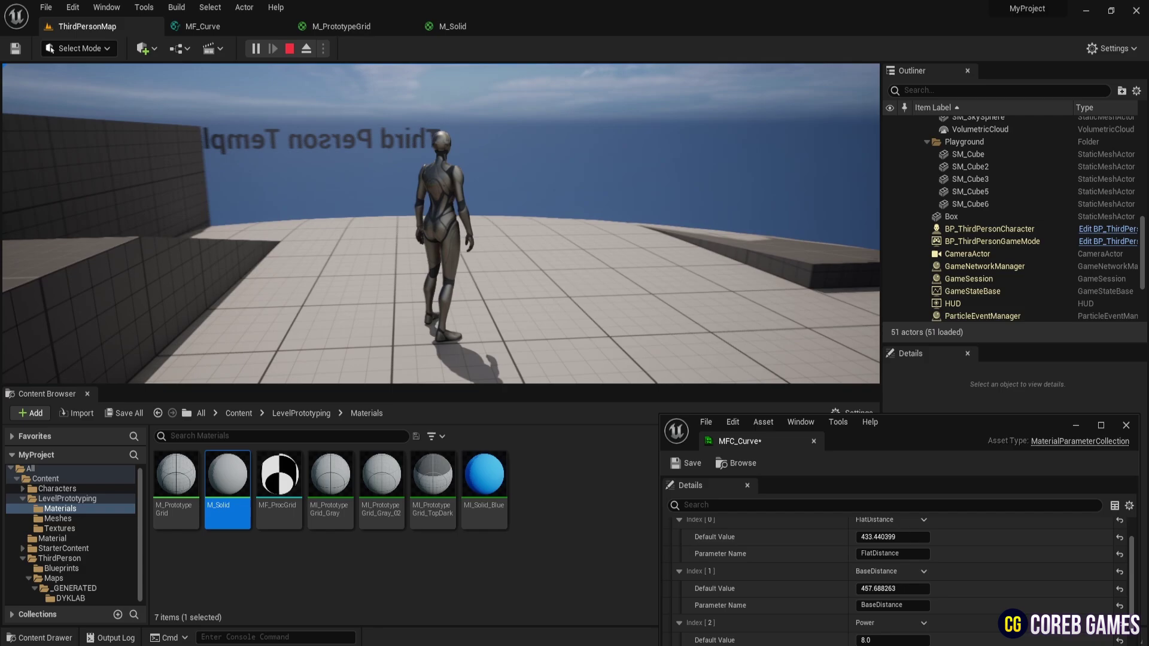